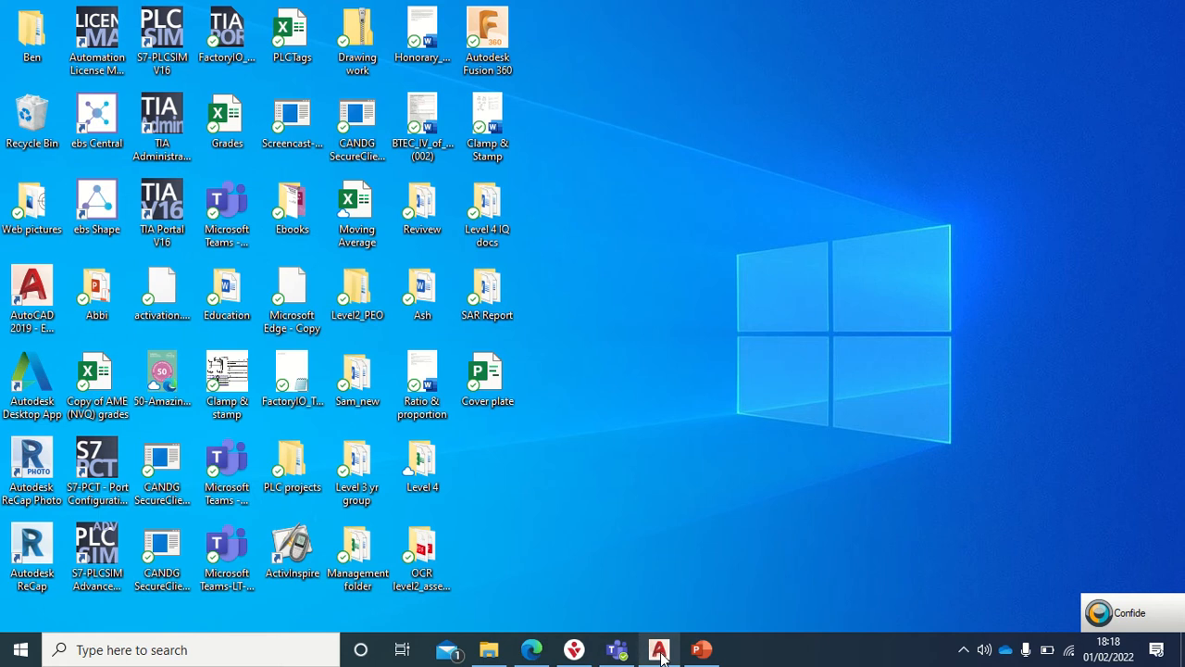
# Switch to AutoCAD and examine the exploded wireframe parts in the Bench vice drawing.
pyautogui.moveTo(661, 655)
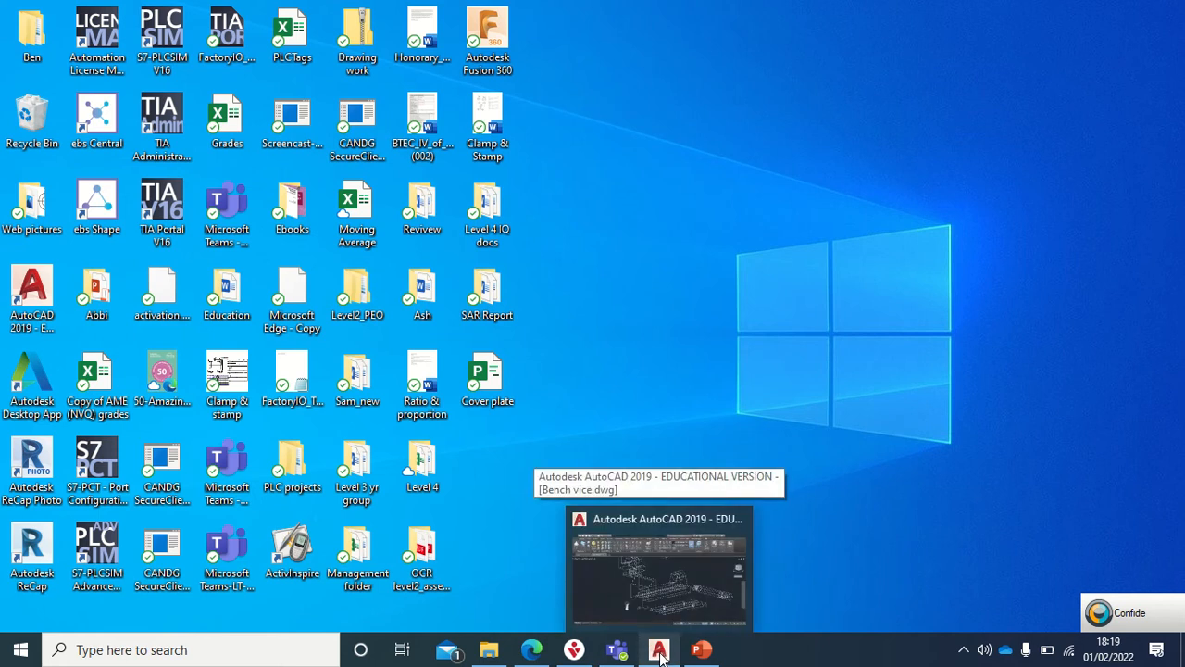
pyautogui.click(660, 652)
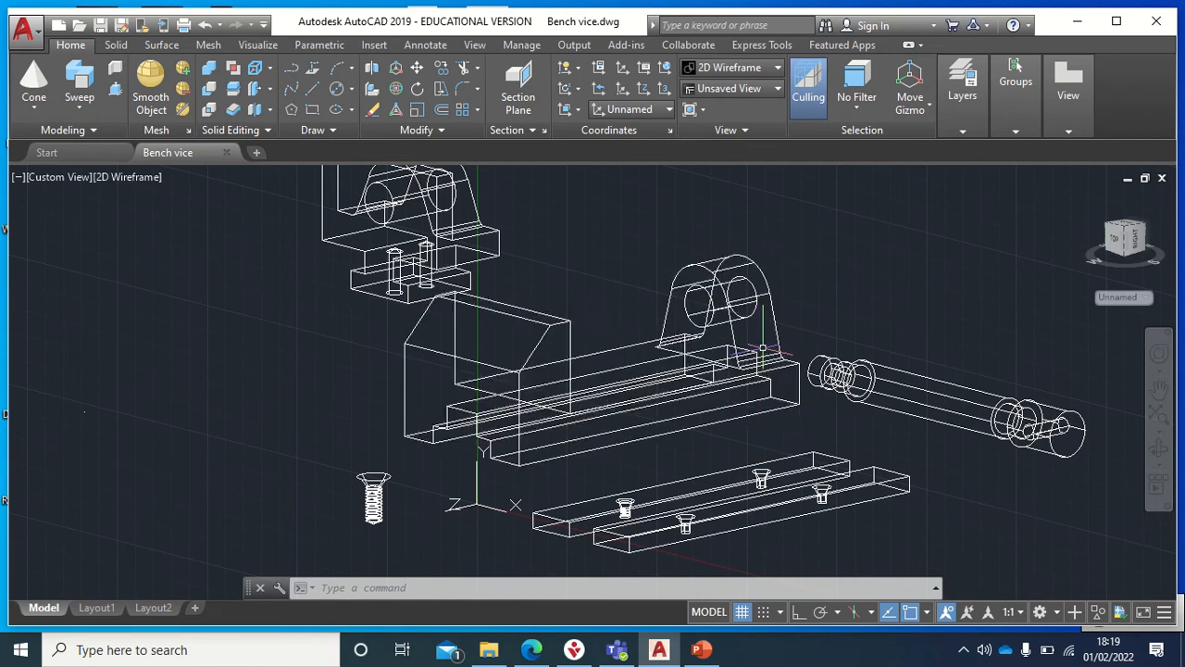
pyautogui.scroll(3, 761, 350)
pyautogui.scroll(-2, 686, 324)
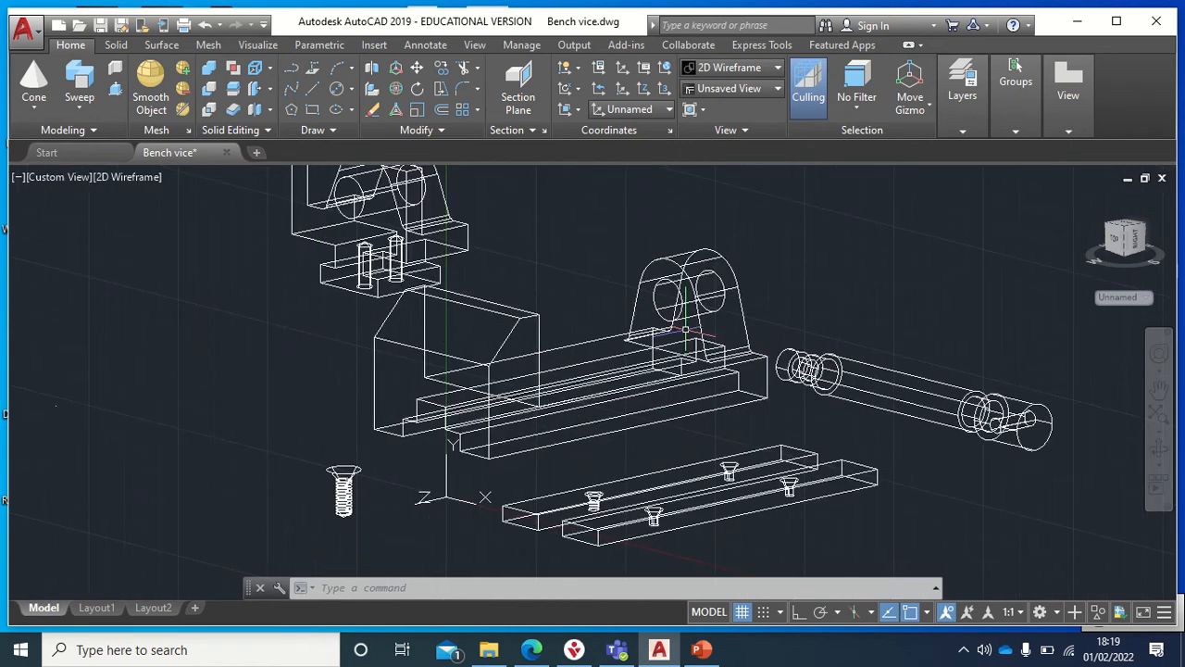
pyautogui.scroll(2, 686, 329)
pyautogui.scroll(-2, 686, 329)
pyautogui.moveTo(705, 287); pyautogui.dragTo(644, 301, button='middle')
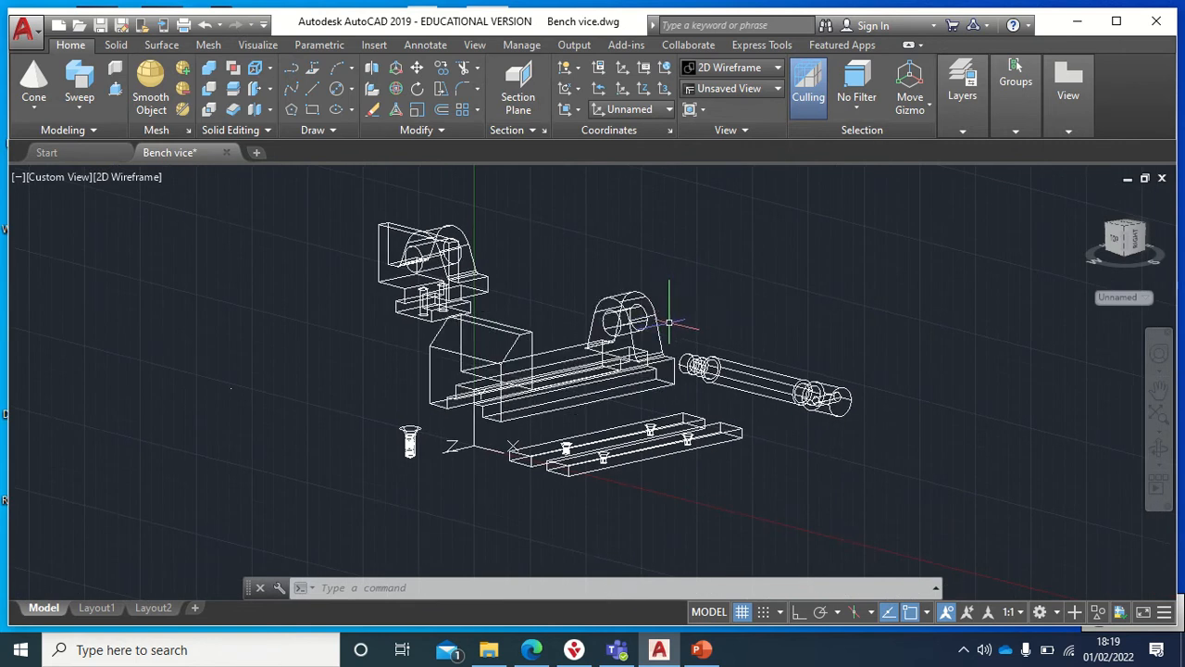
pyautogui.scroll(2, 668, 322)
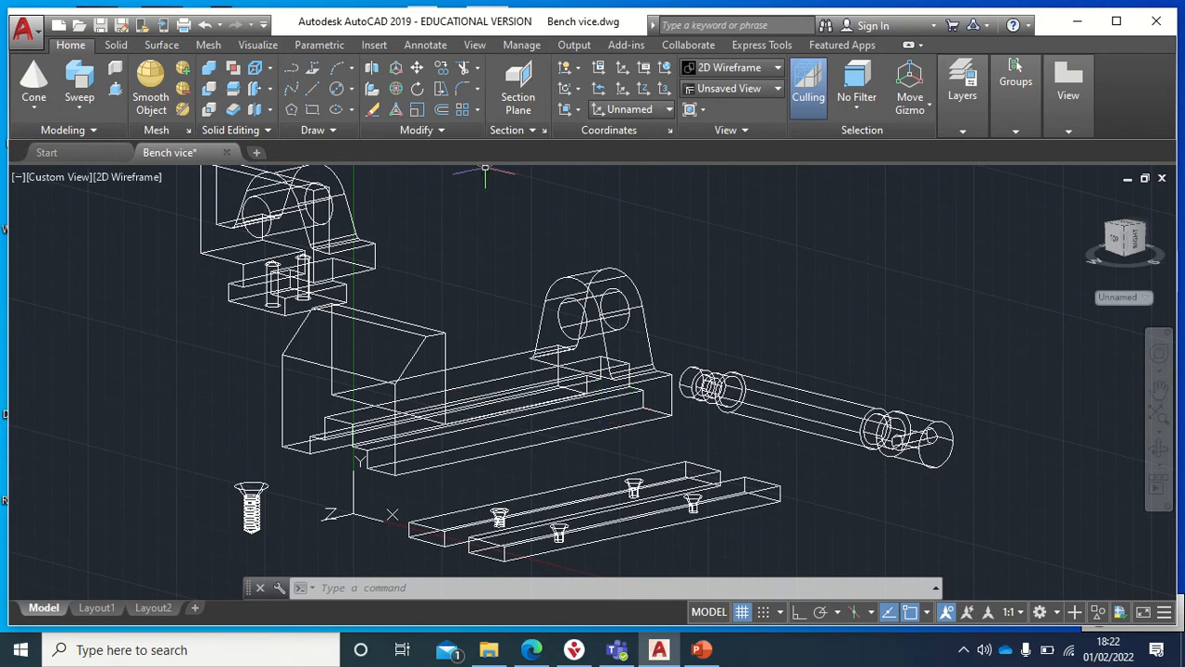
# Create a new blank drawing alongside Bench vice and make it the active drawing.
pyautogui.click(257, 153)
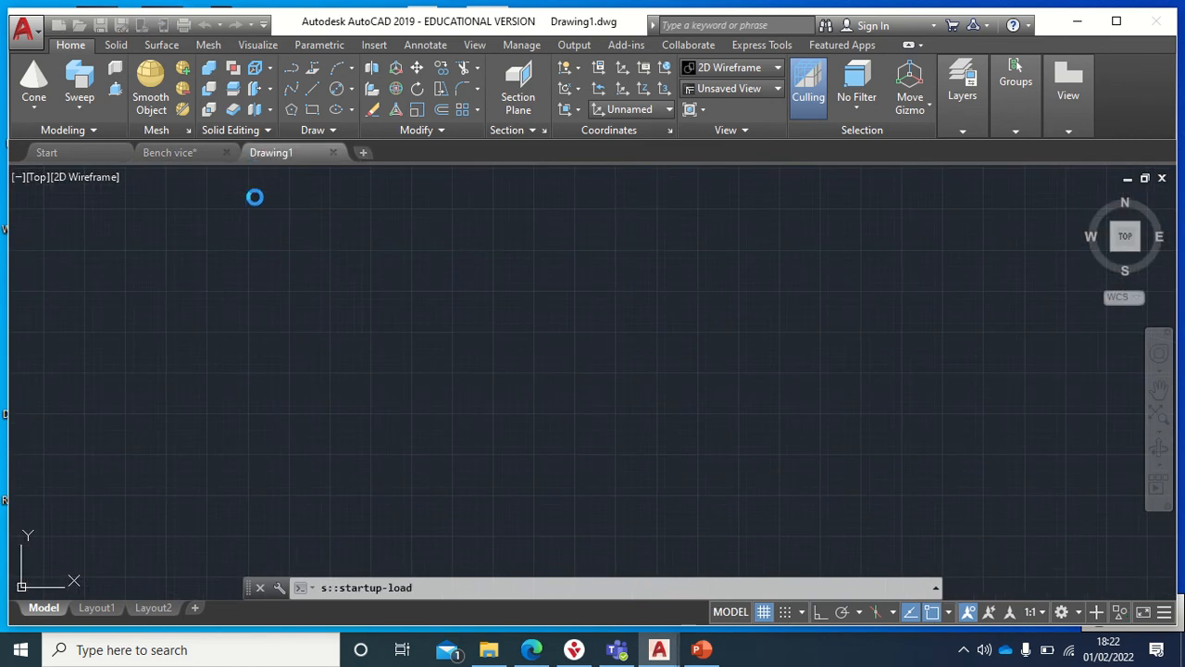
pyautogui.click(165, 154)
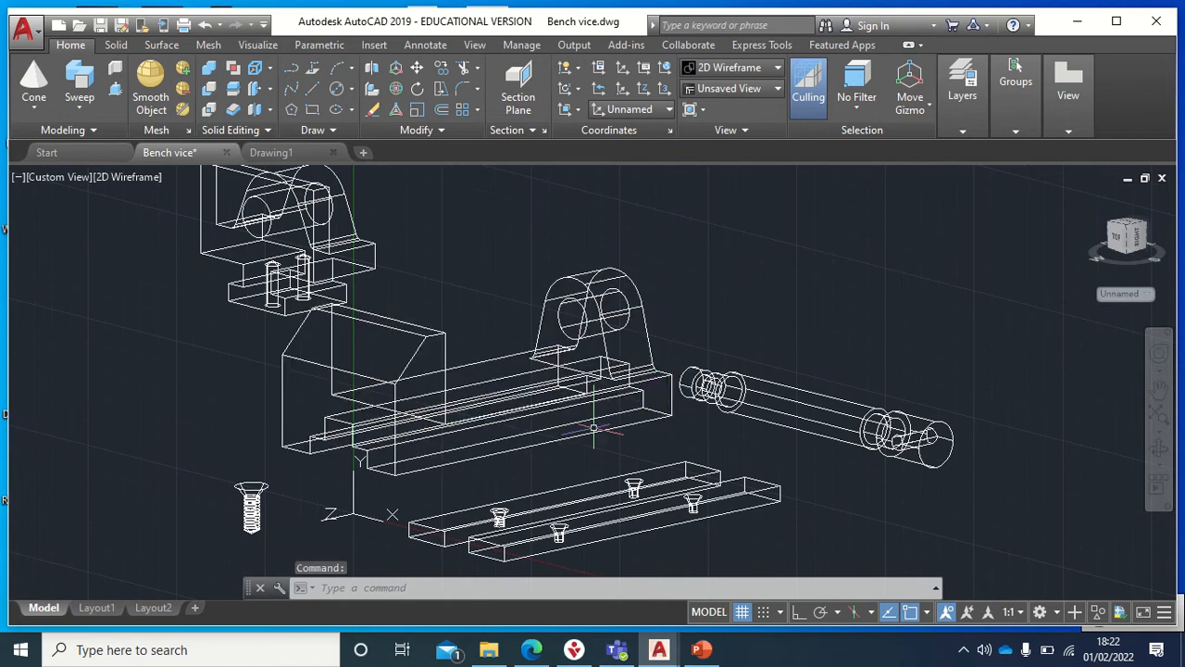
pyautogui.click(42, 177)
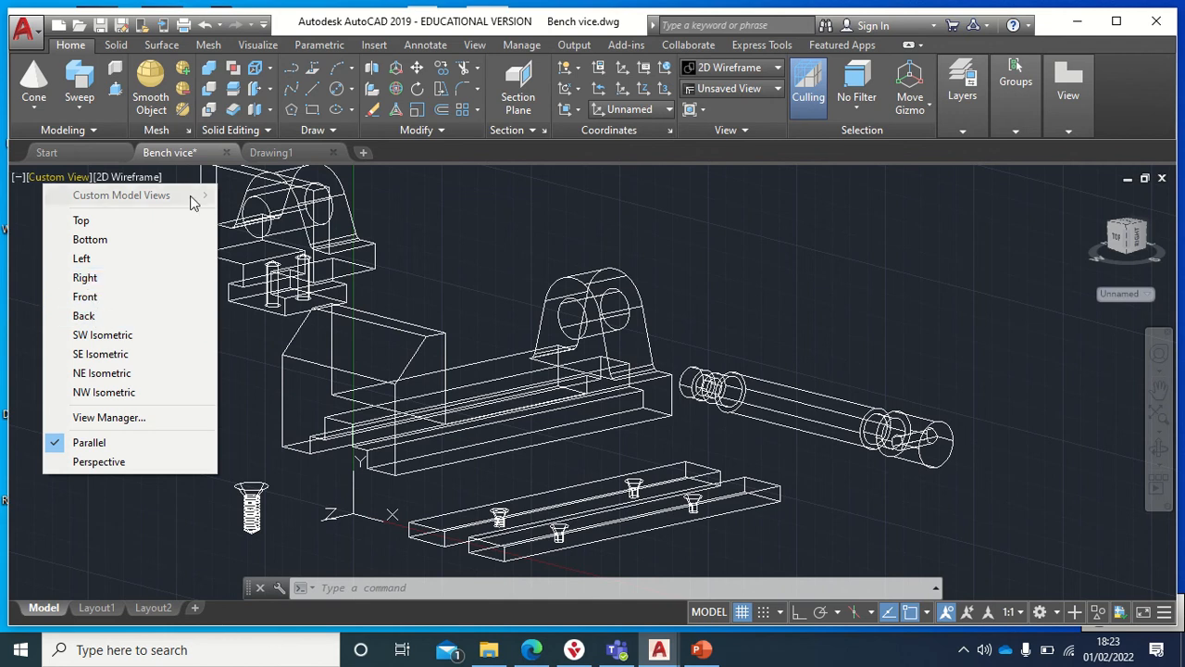
pyautogui.click(277, 154)
pyautogui.click(276, 154)
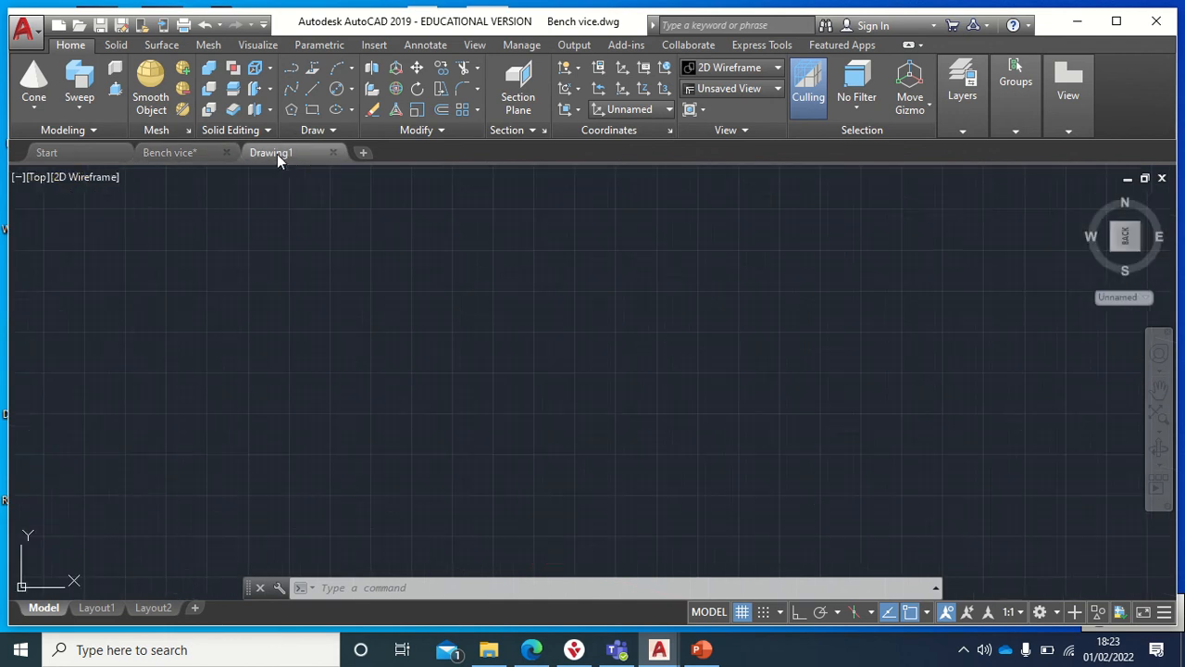
pyautogui.click(37, 178)
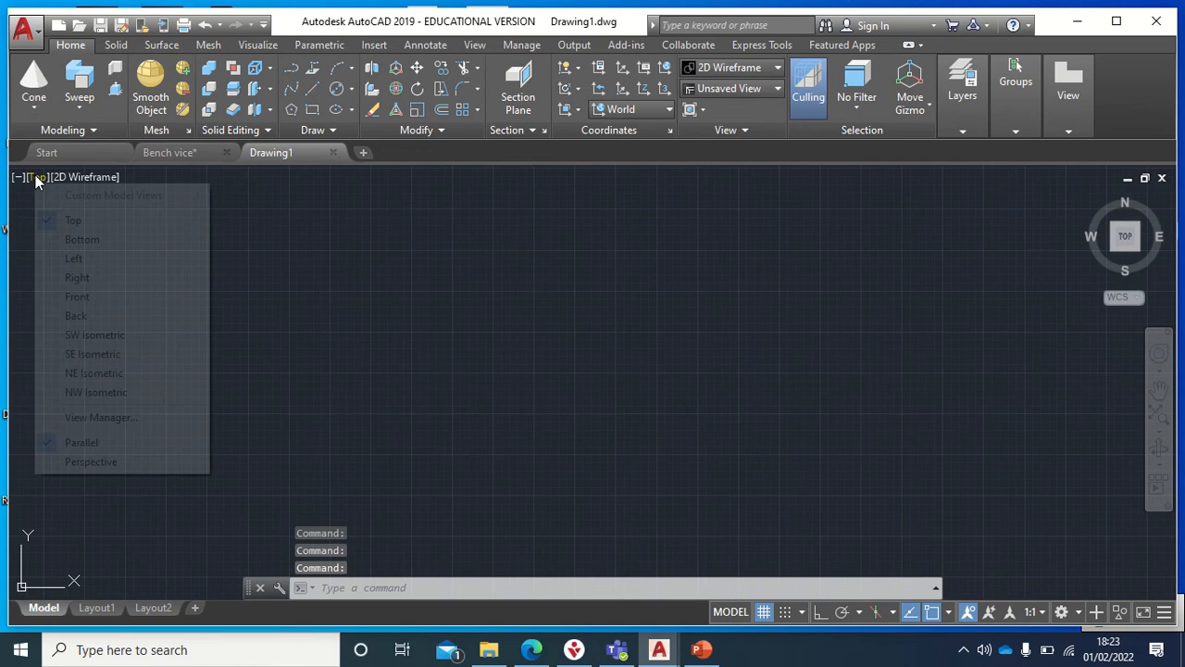
pyautogui.click(51, 217)
pyautogui.click(241, 287)
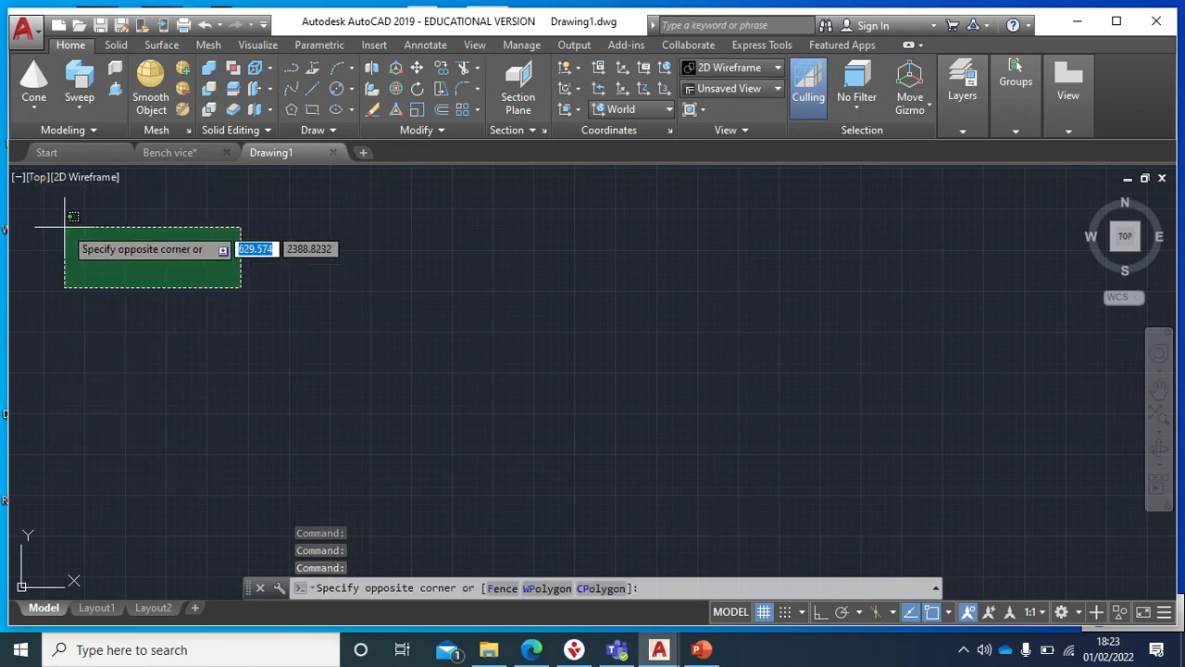
pyautogui.click(113, 265)
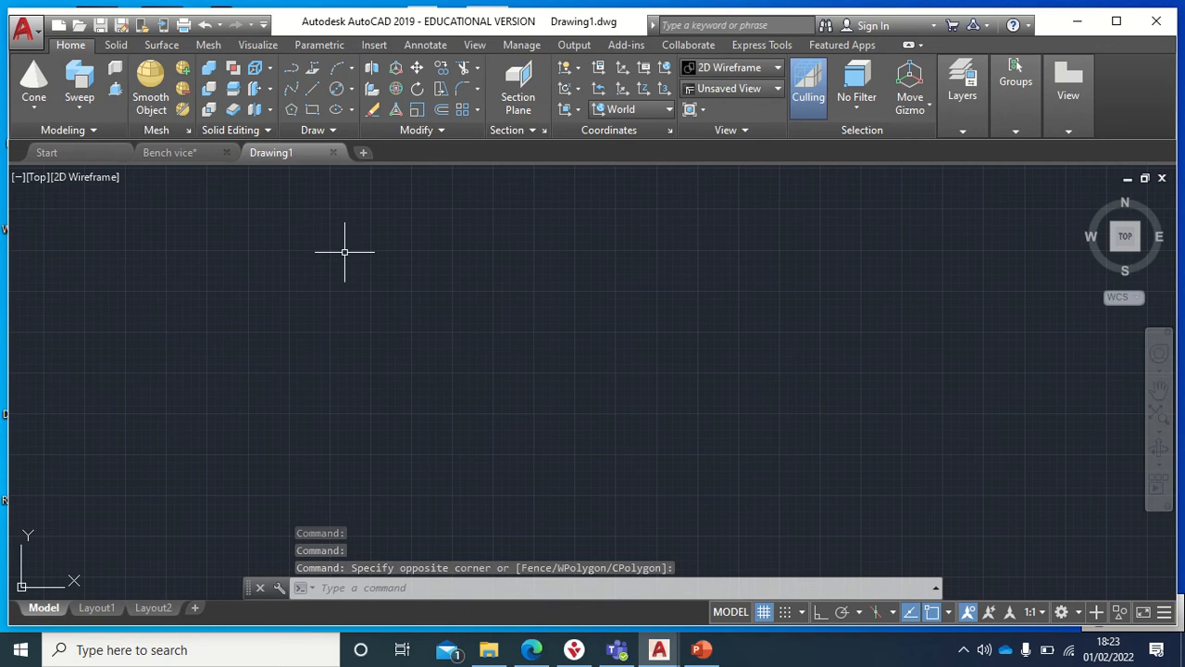
# Set the new drawing's model view to Right.
pyautogui.click(37, 178)
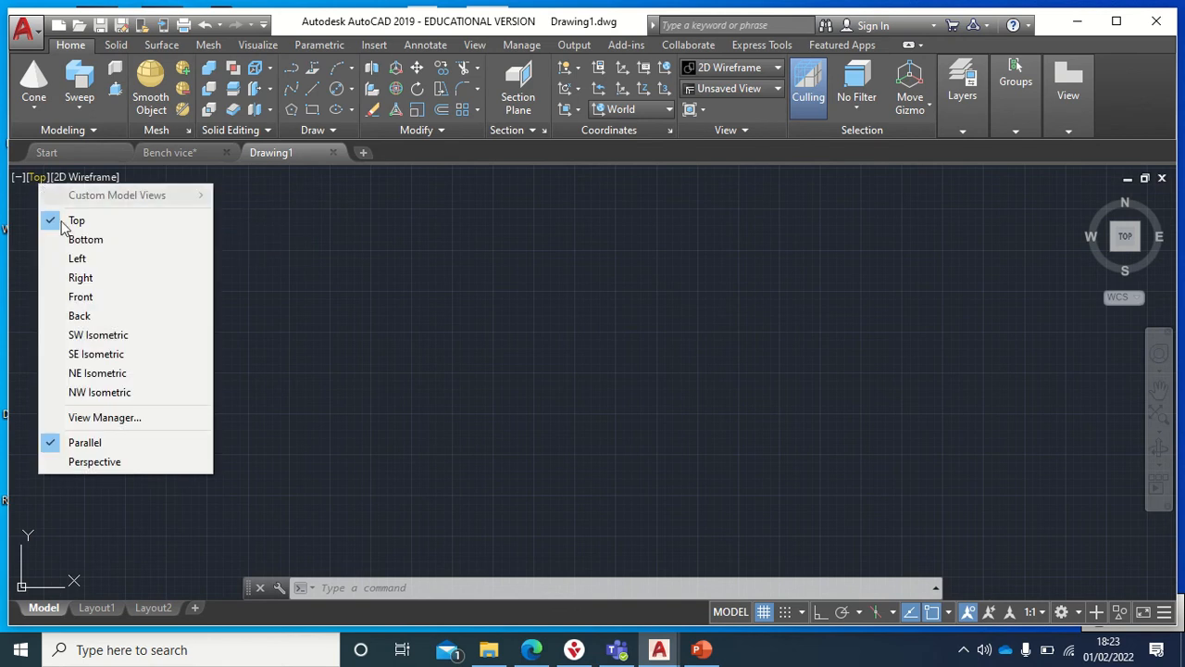
pyautogui.click(80, 278)
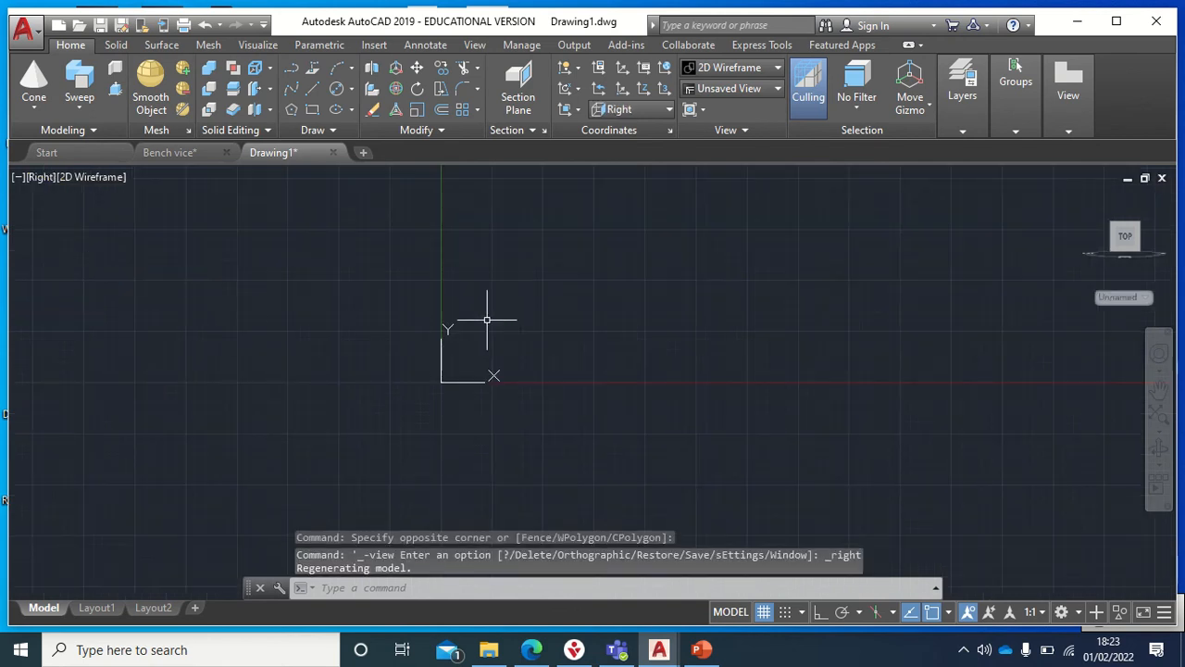
pyautogui.moveTo(580, 297)
pyautogui.mouseDown(button='middle')
pyautogui.moveTo(450, 389)
pyautogui.moveTo(348, 424)
pyautogui.mouseUp(button='middle')
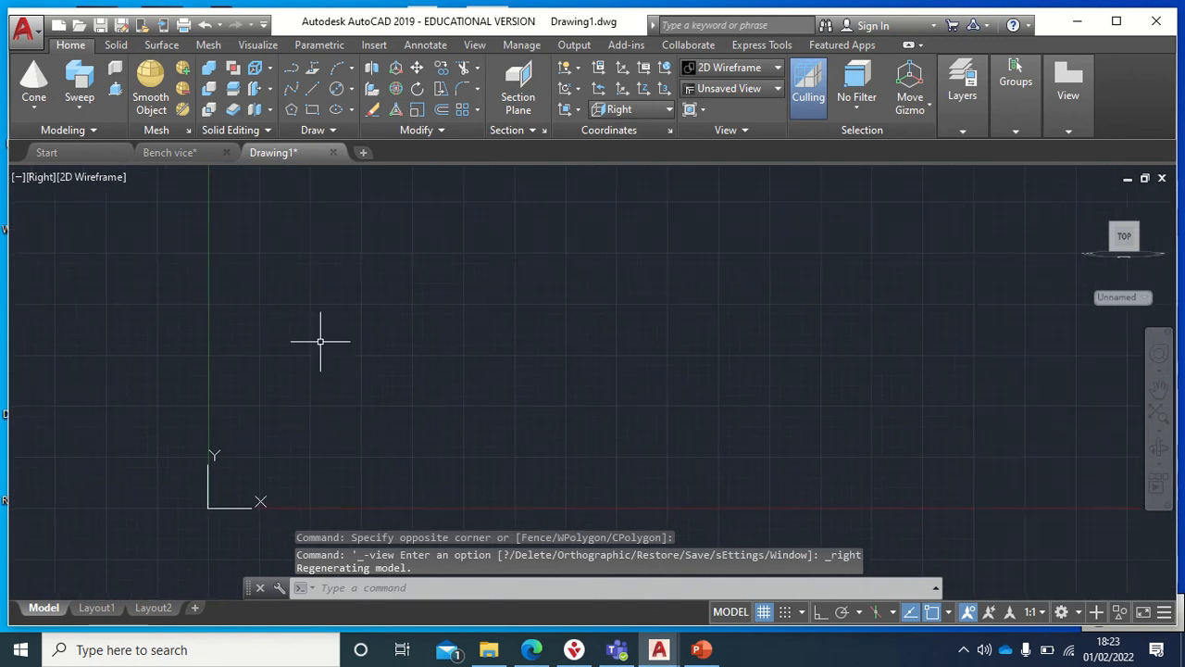
# Draw a closed L-shaped line profile about 350 units long, using Ortho for the straight edges and sloping the upright's outer top corner.
pyautogui.click(312, 89)
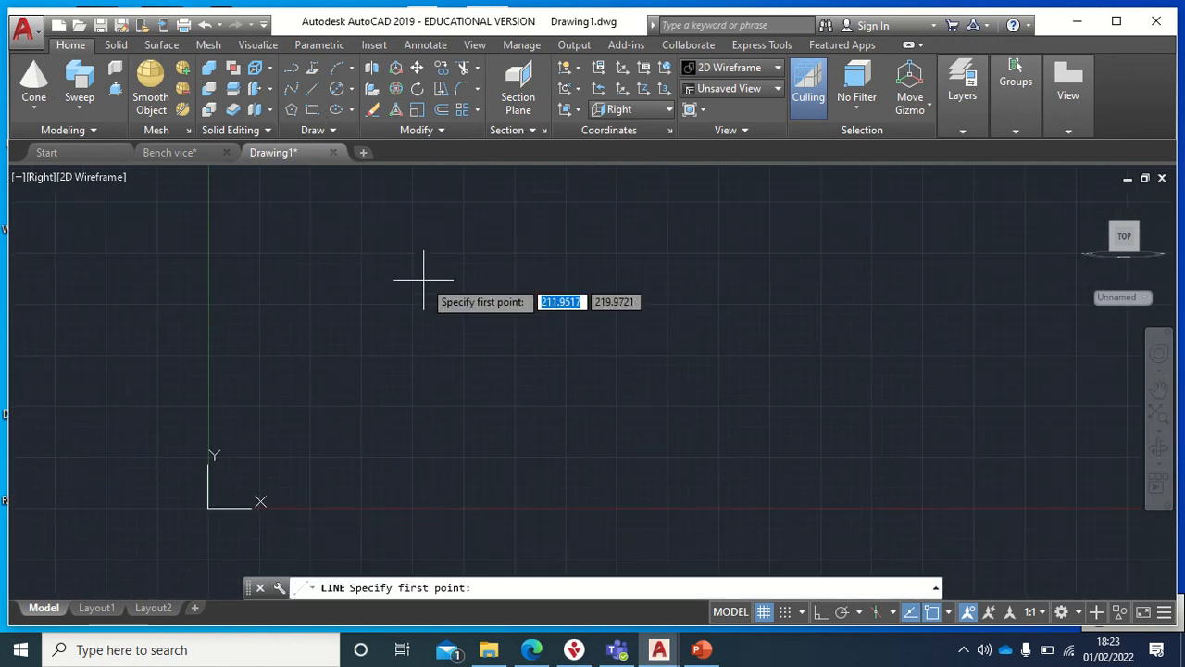
pyautogui.click(434, 241)
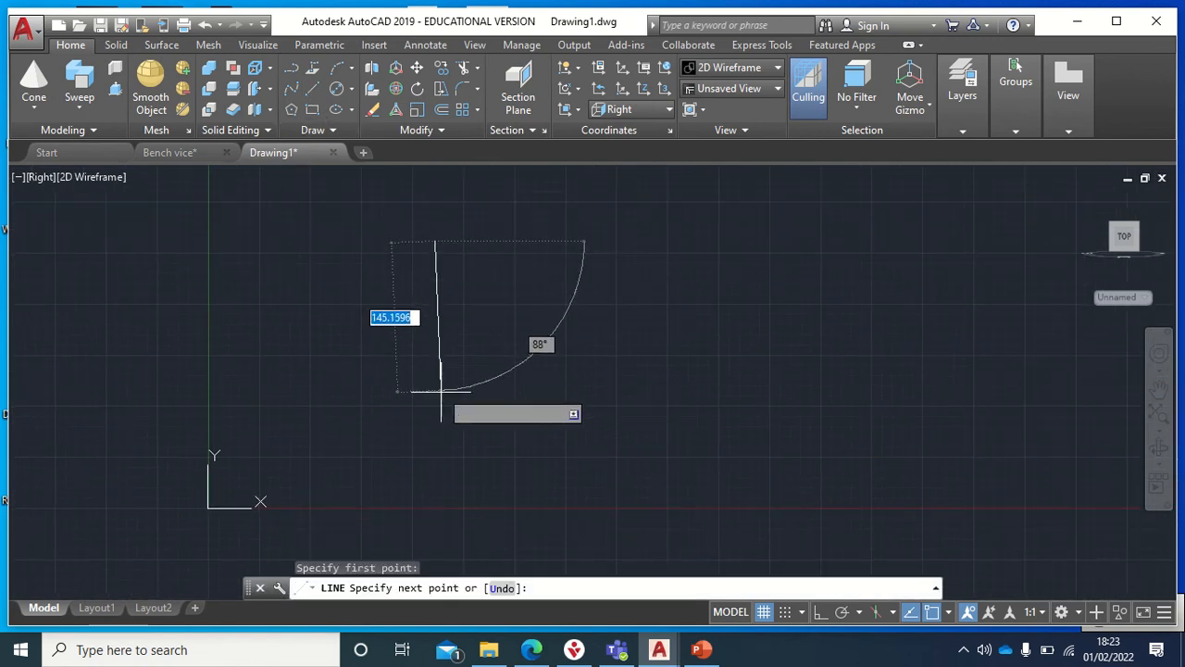
pyautogui.click(818, 612)
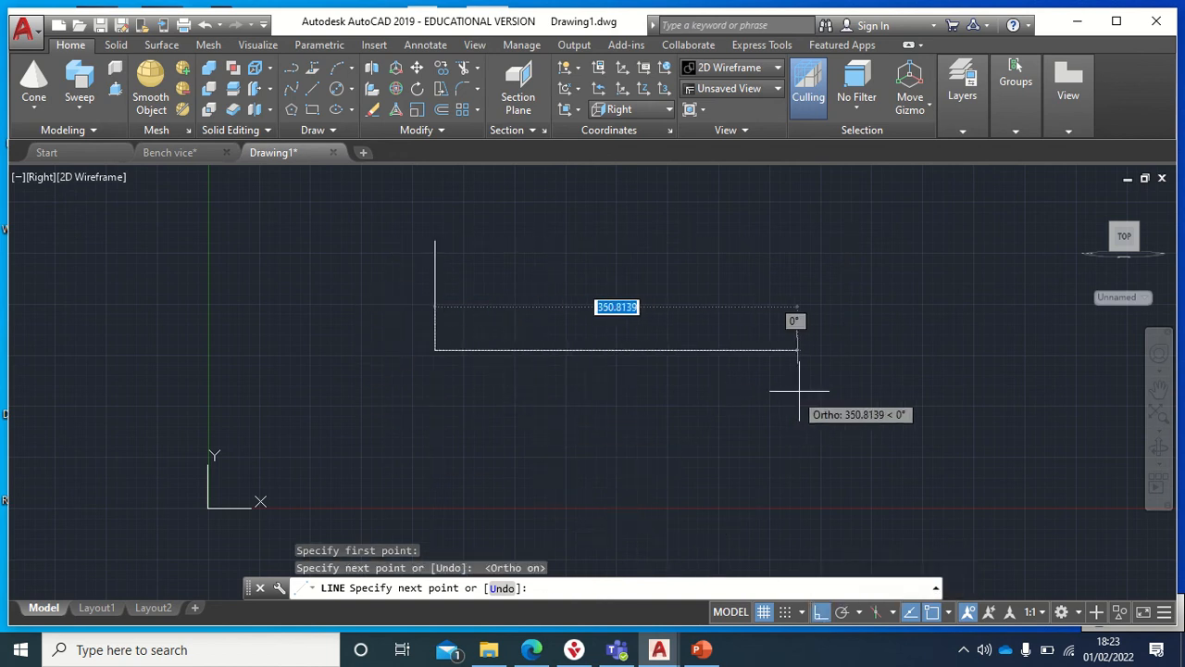
pyautogui.click(805, 355)
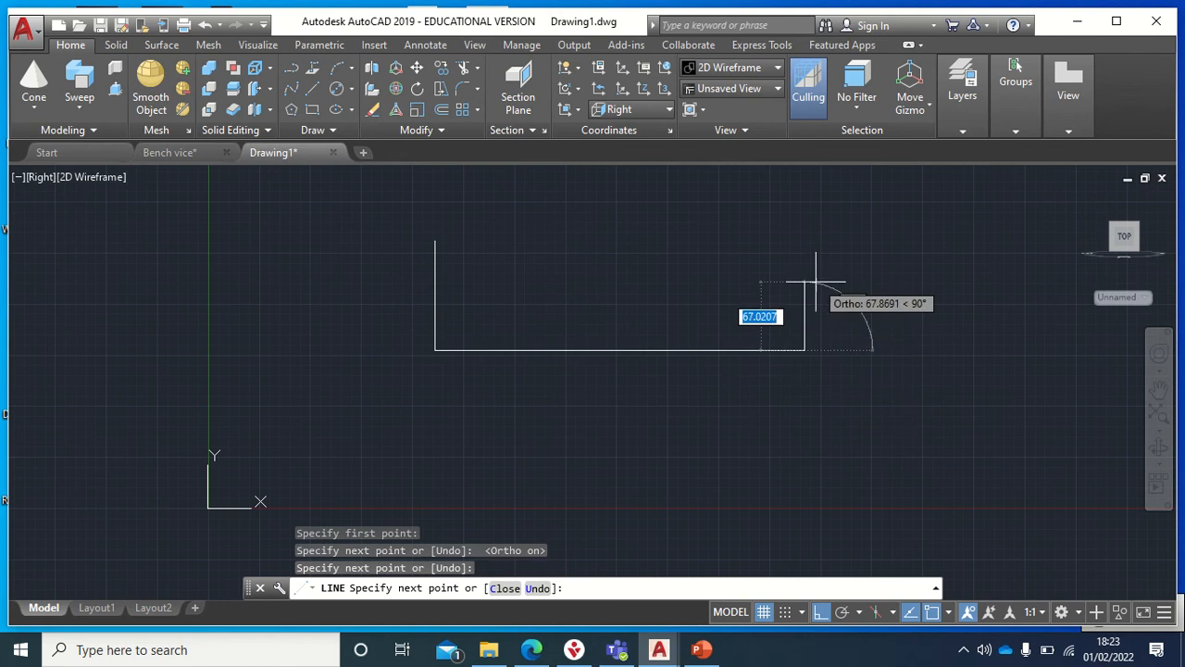
pyautogui.click(805, 326)
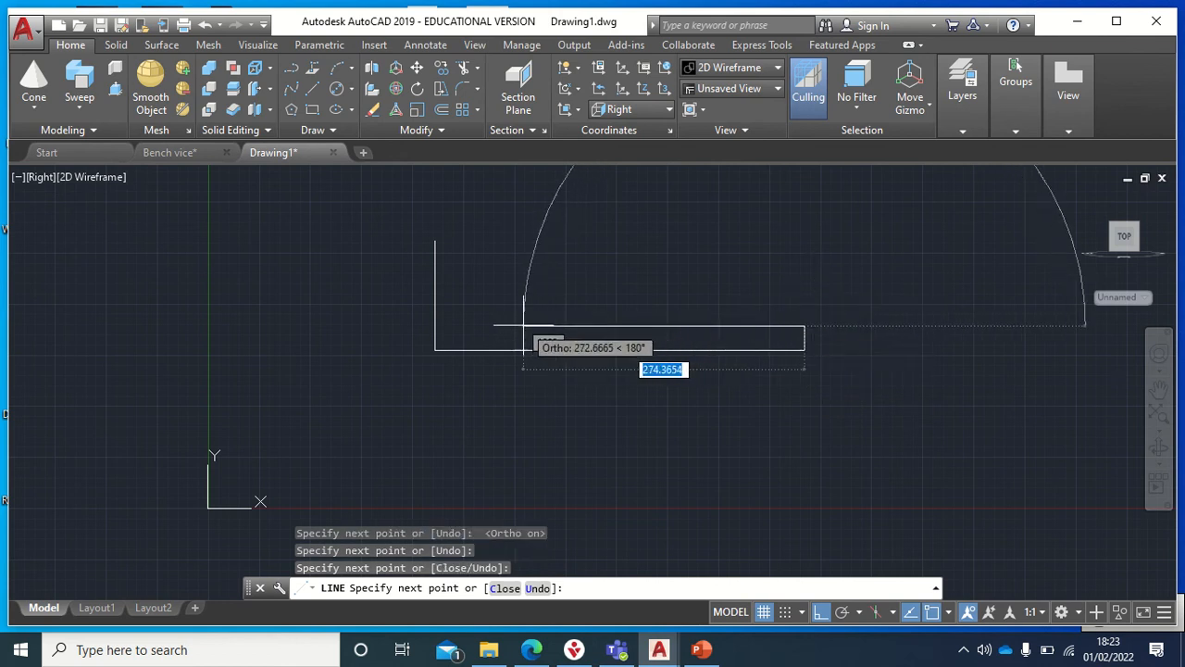
pyautogui.click(494, 326)
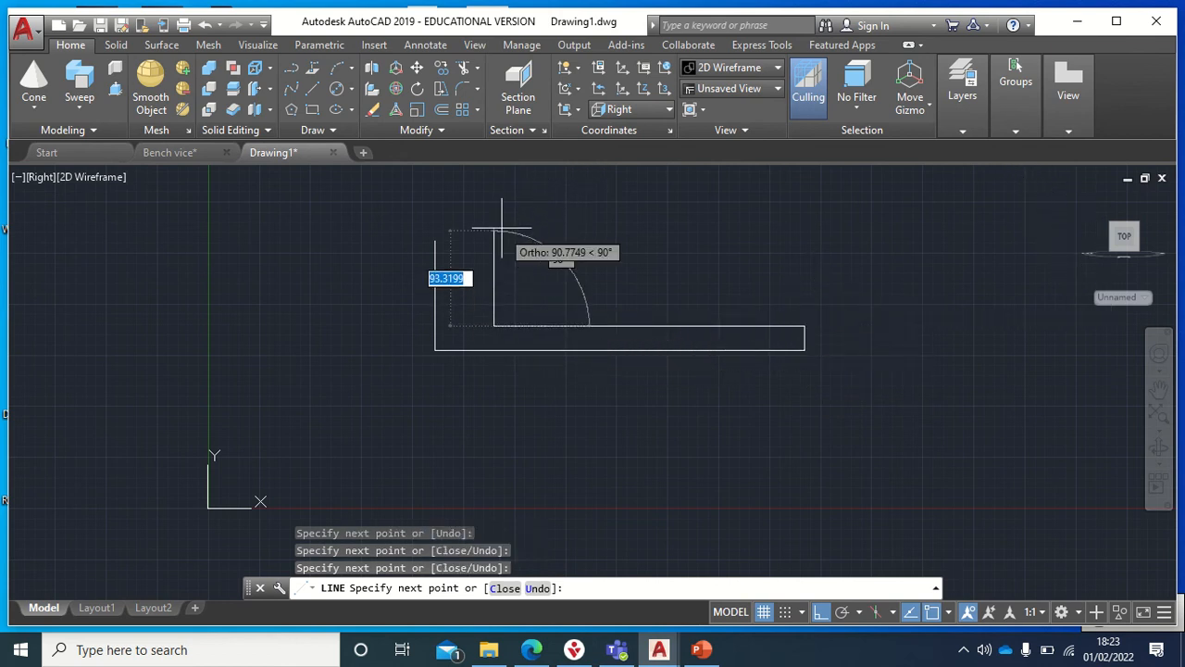
pyautogui.click(494, 196)
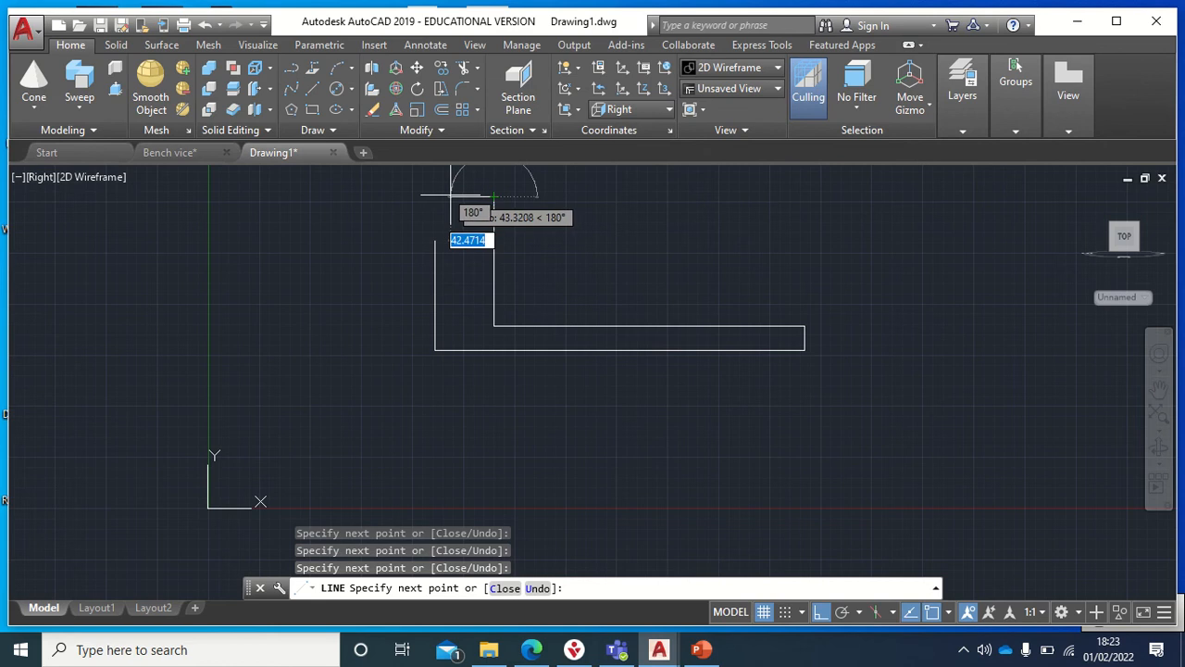
pyautogui.click(461, 197)
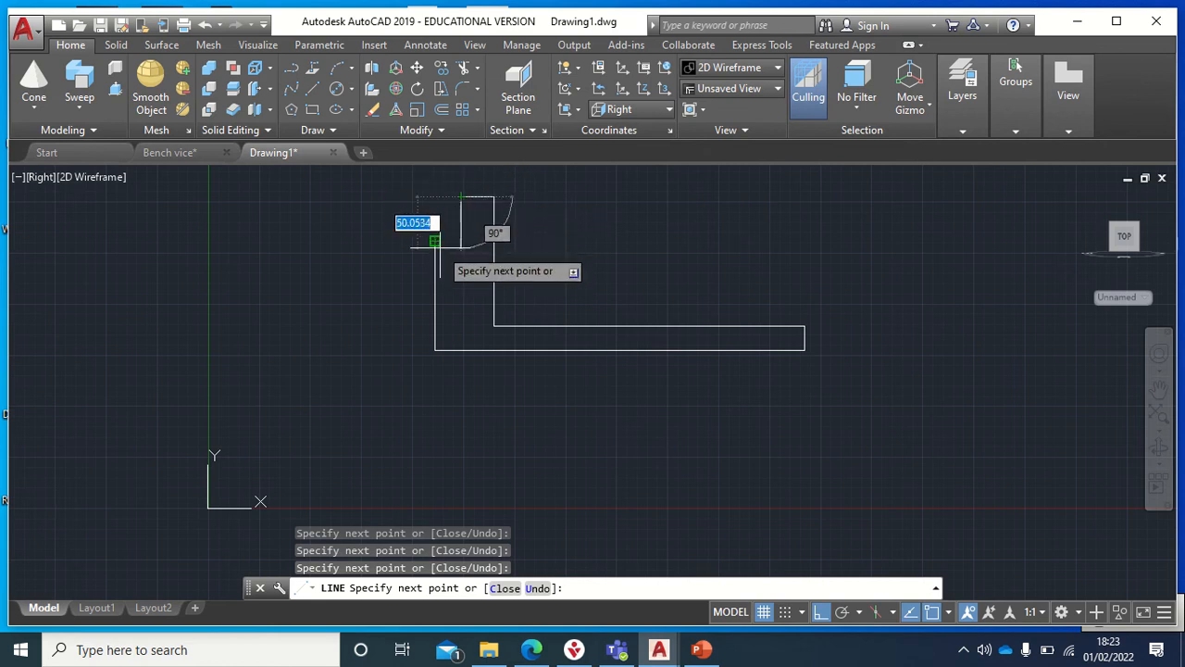
pyautogui.click(435, 241)
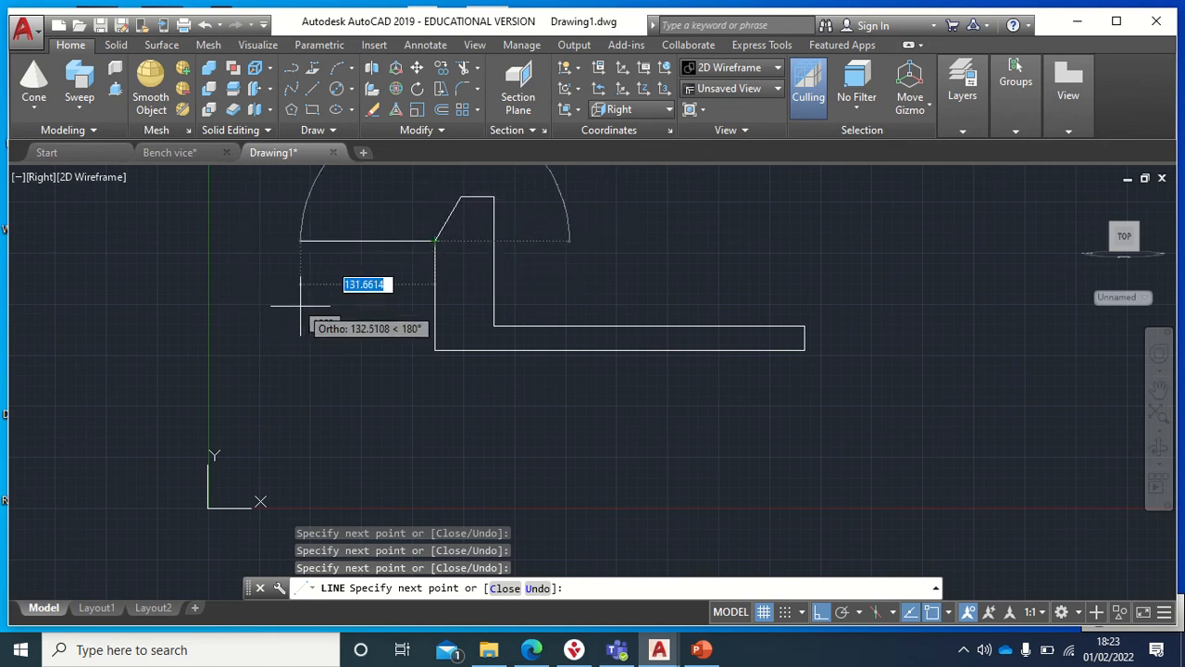
pyautogui.press('Escape')
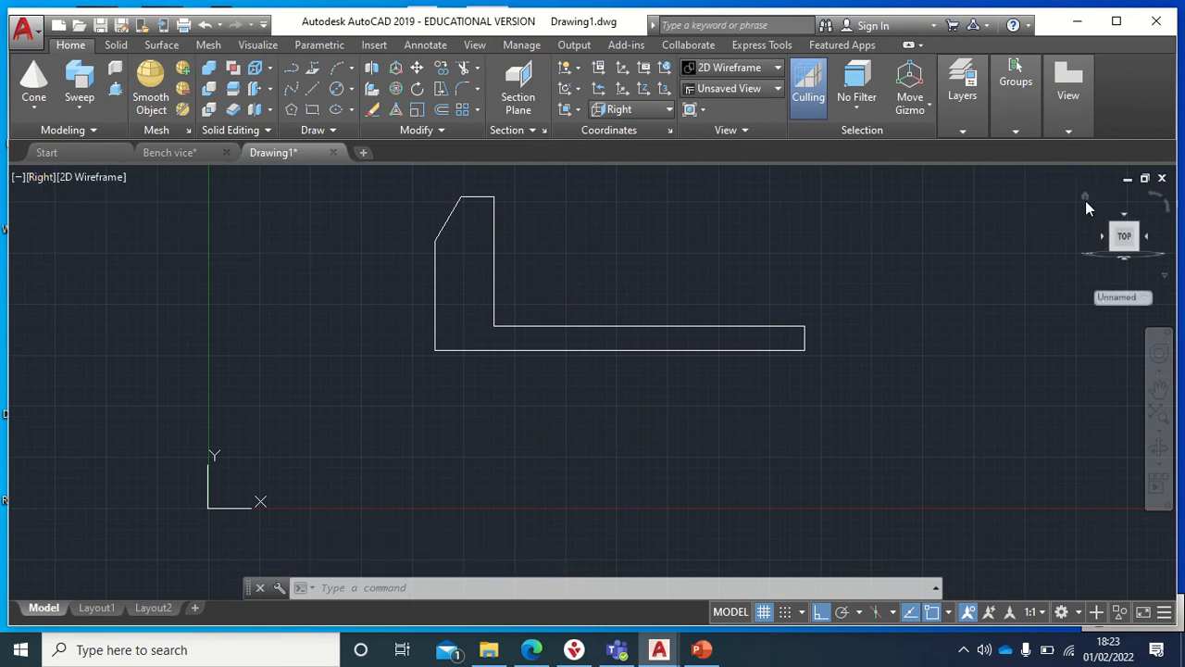
# Show the L-shaped profile in the home 3D view.
pyautogui.click(1086, 200)
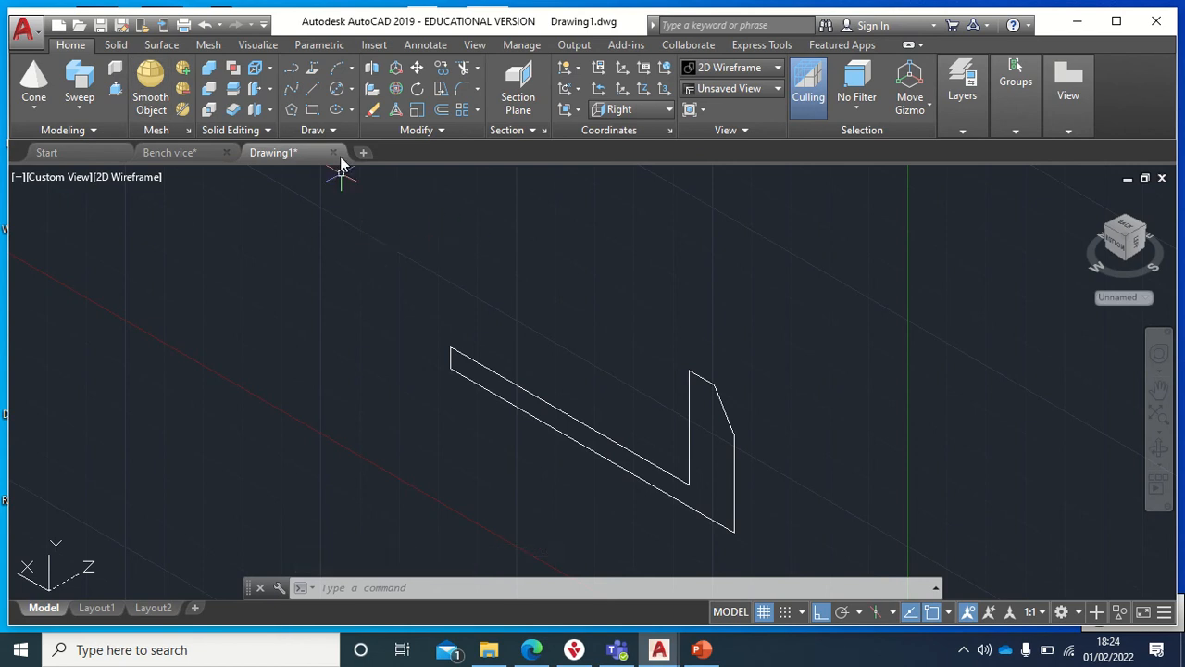
pyautogui.click(207, 26)
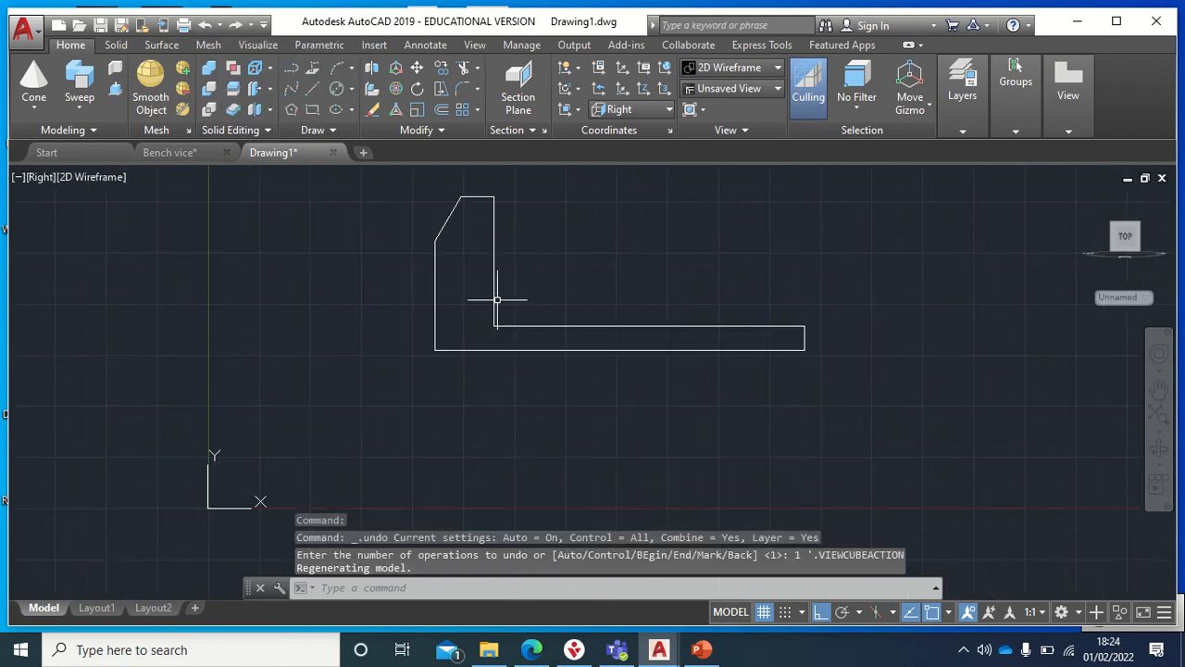
pyautogui.moveTo(600, 307); pyautogui.dragTo(489, 484, button='middle')
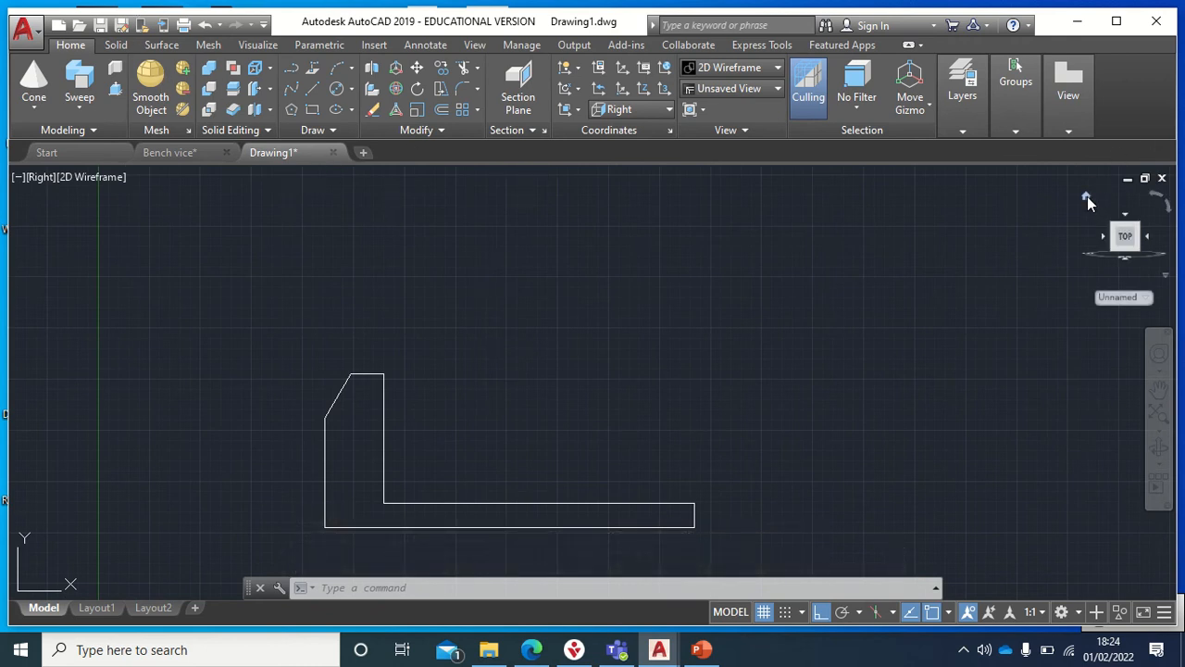
pyautogui.click(1087, 197)
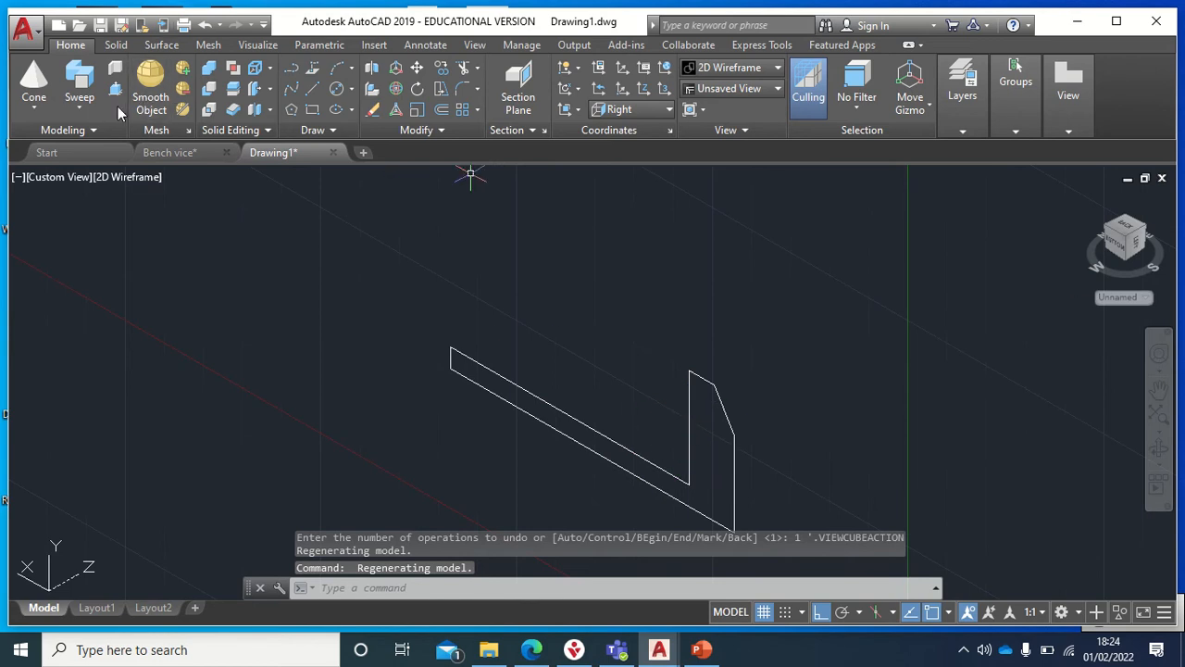
pyautogui.click(82, 108)
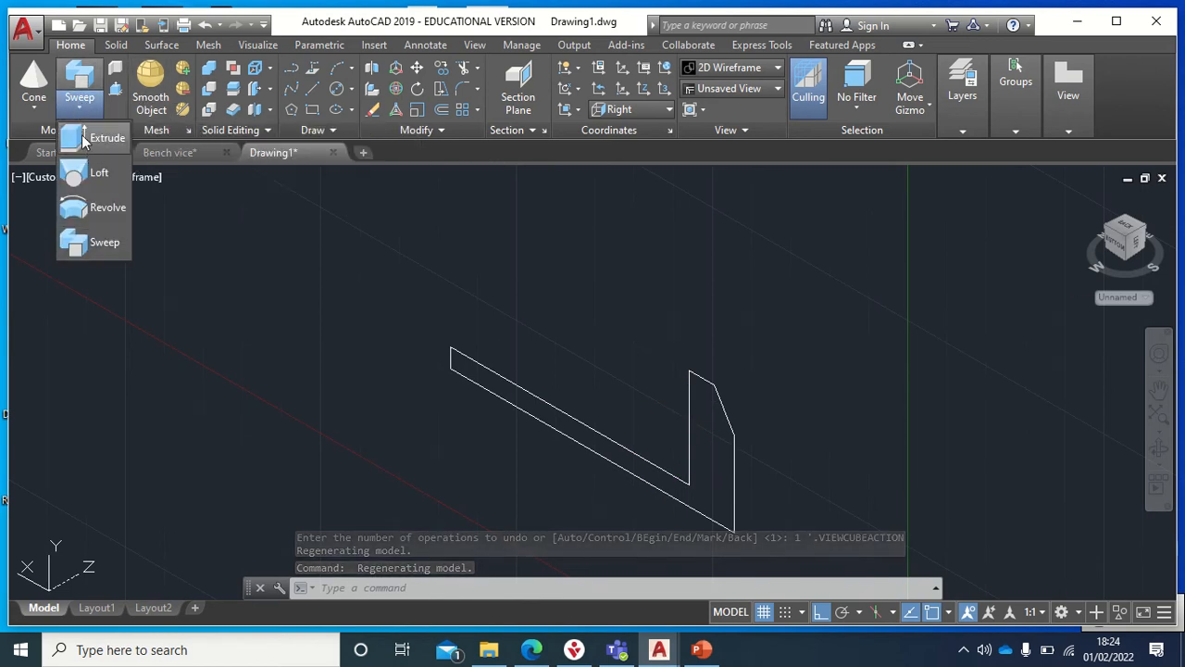
pyautogui.click(85, 139)
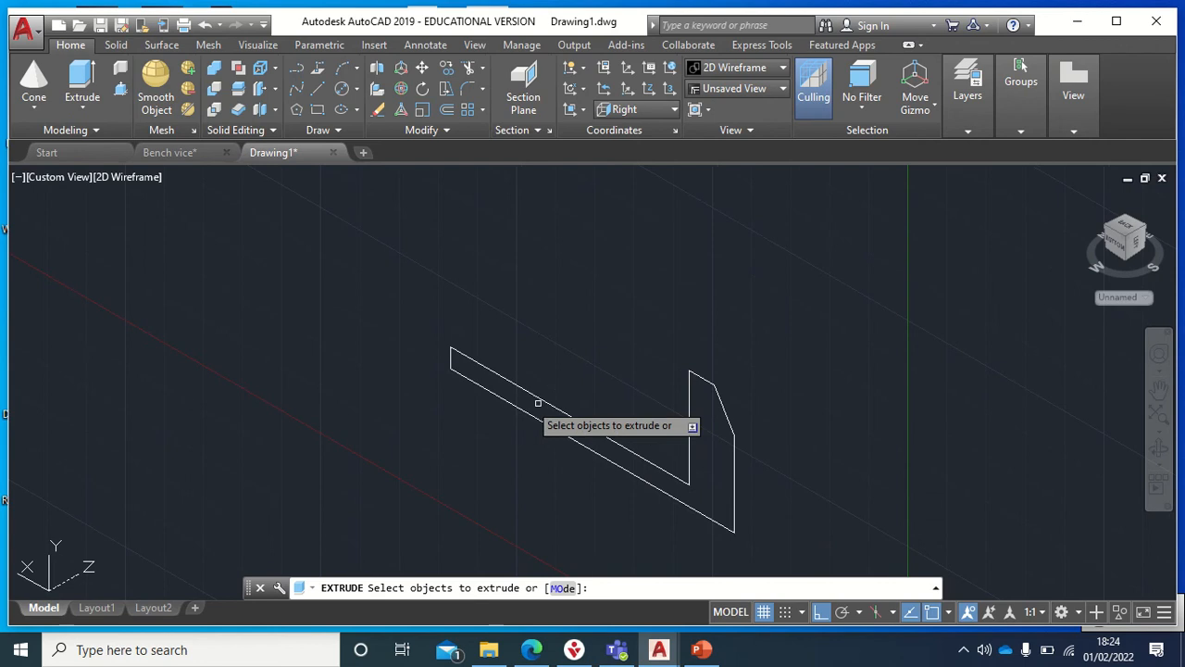
pyautogui.press('Escape')
pyautogui.click(807, 307)
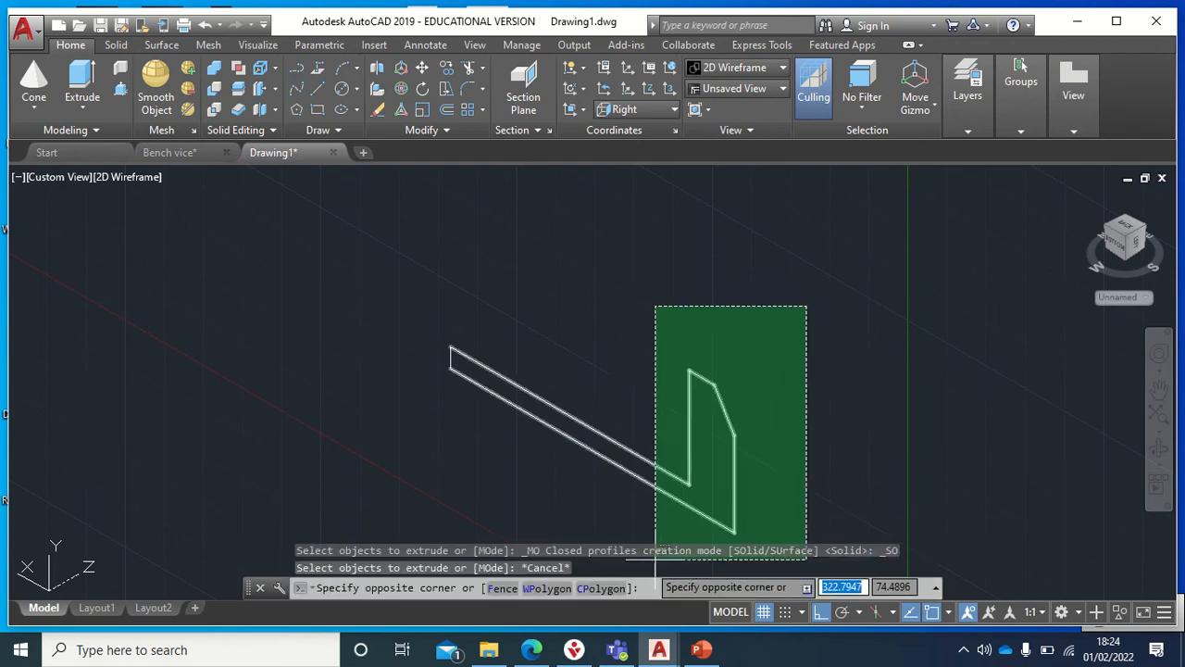
pyautogui.press('Escape')
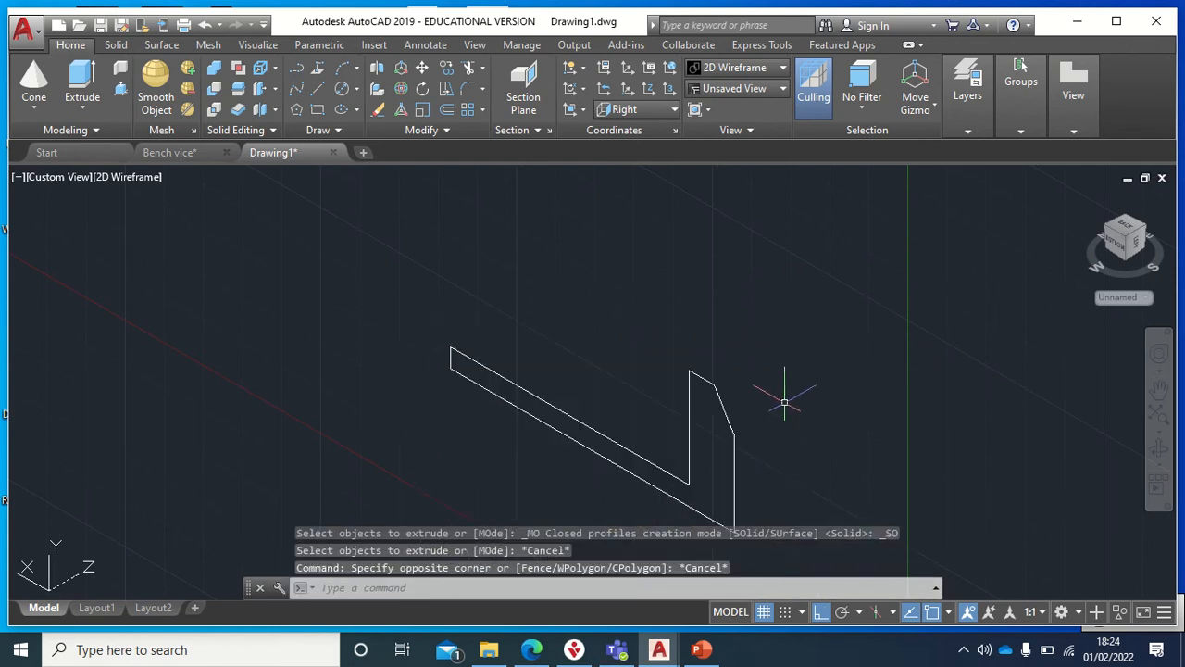
# Presspull the closed L-shaped profile sideways into a wide 3D solid with a flat base and an upright jaw.
pyautogui.click(121, 91)
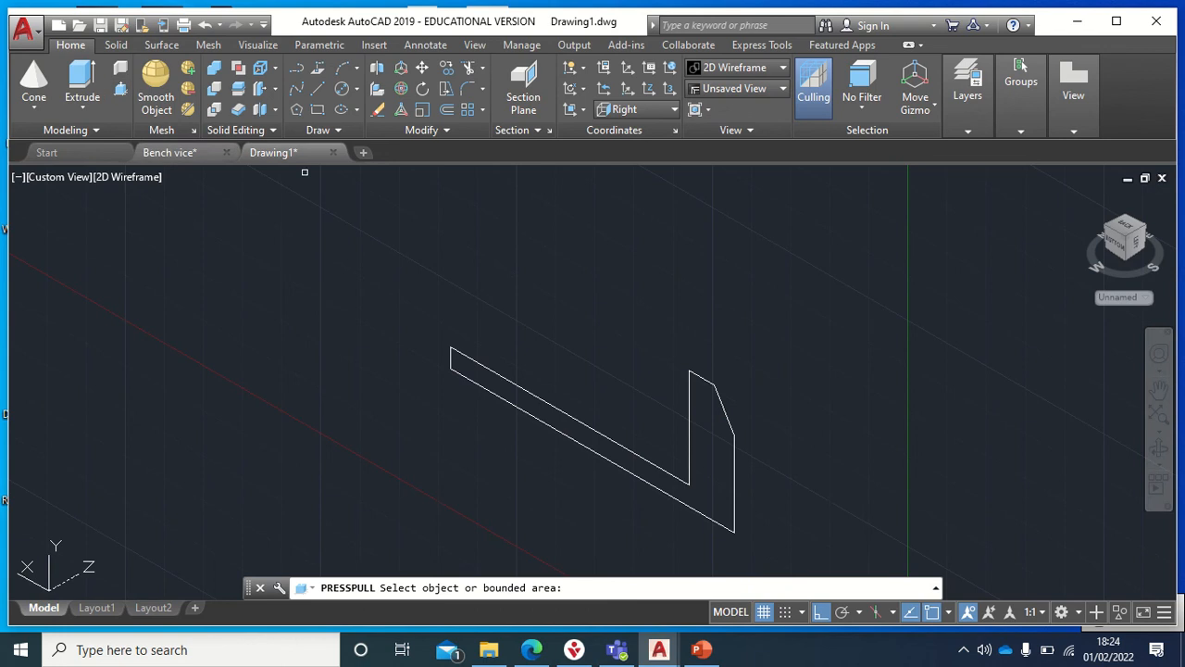
pyautogui.click(552, 422)
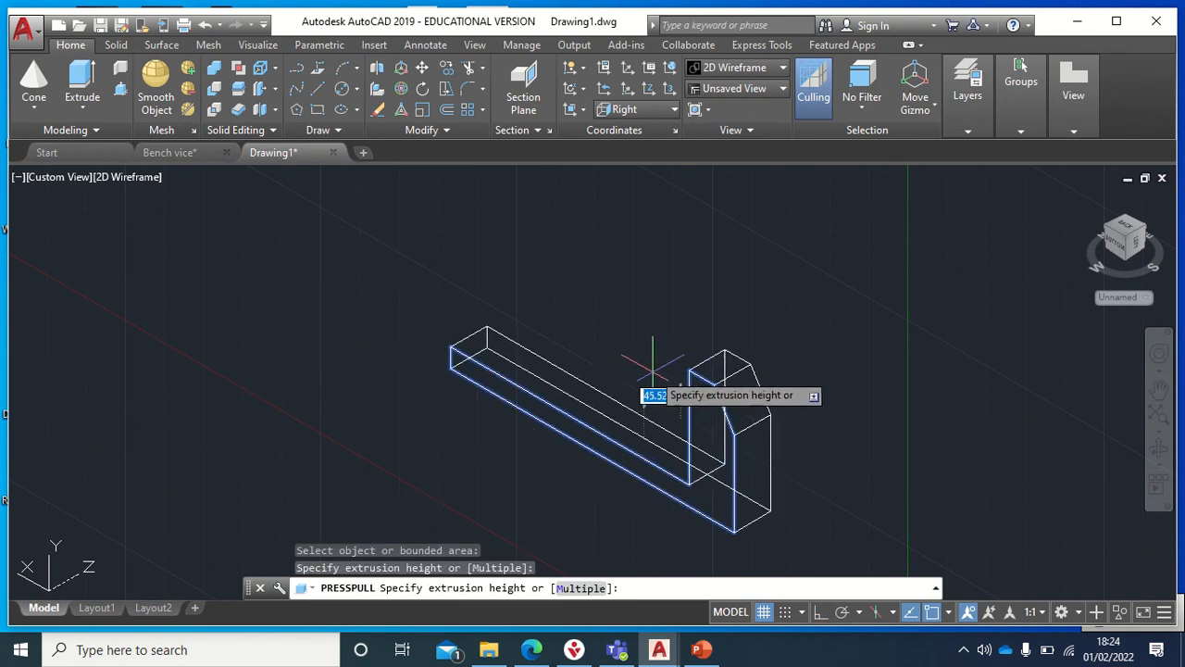
pyautogui.click(798, 315)
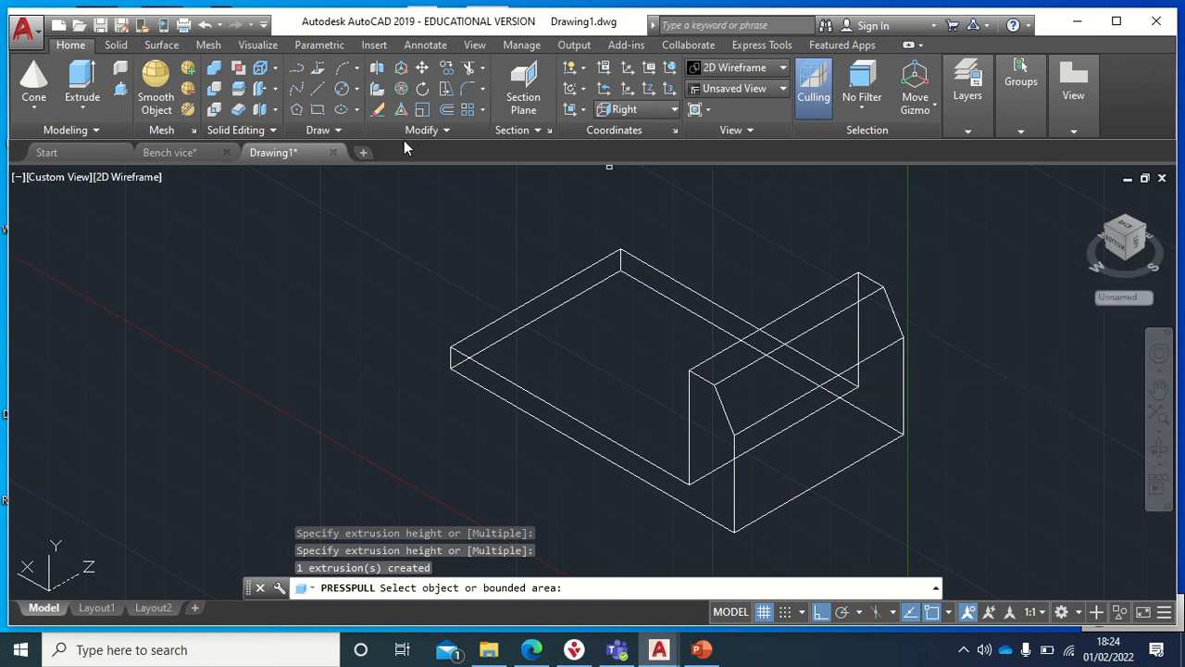
pyautogui.press('Return')
# Create another blank drawing, look at the Bench vice model for reference, and return to the new drawing.
pyautogui.click(363, 154)
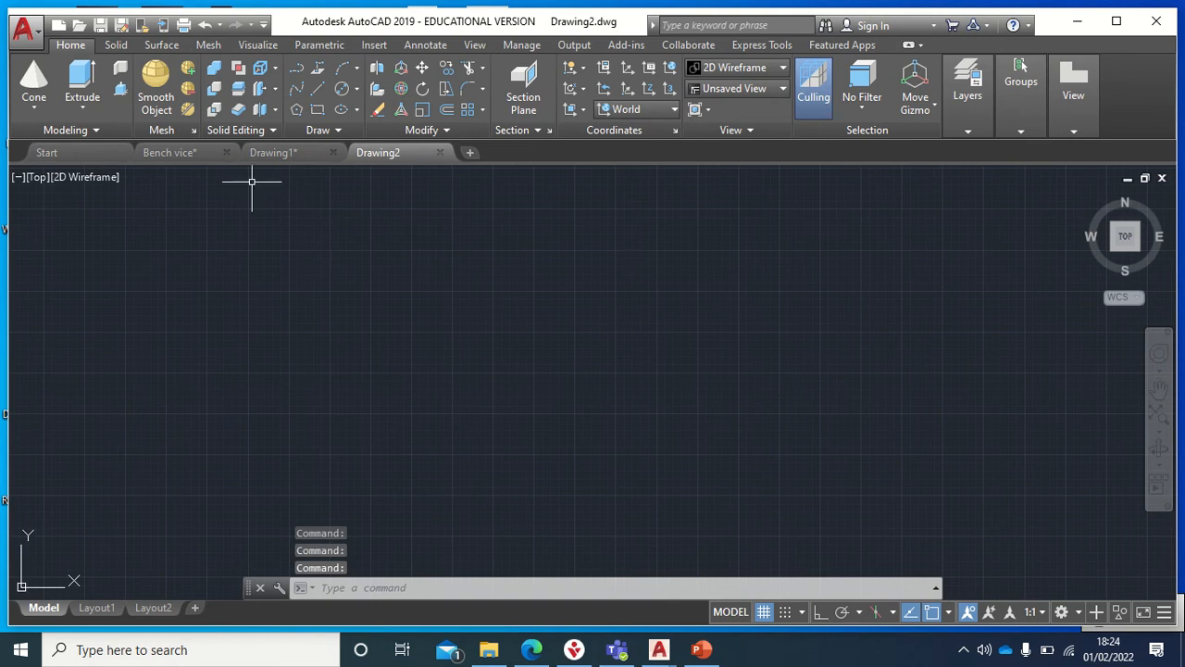
pyautogui.click(165, 154)
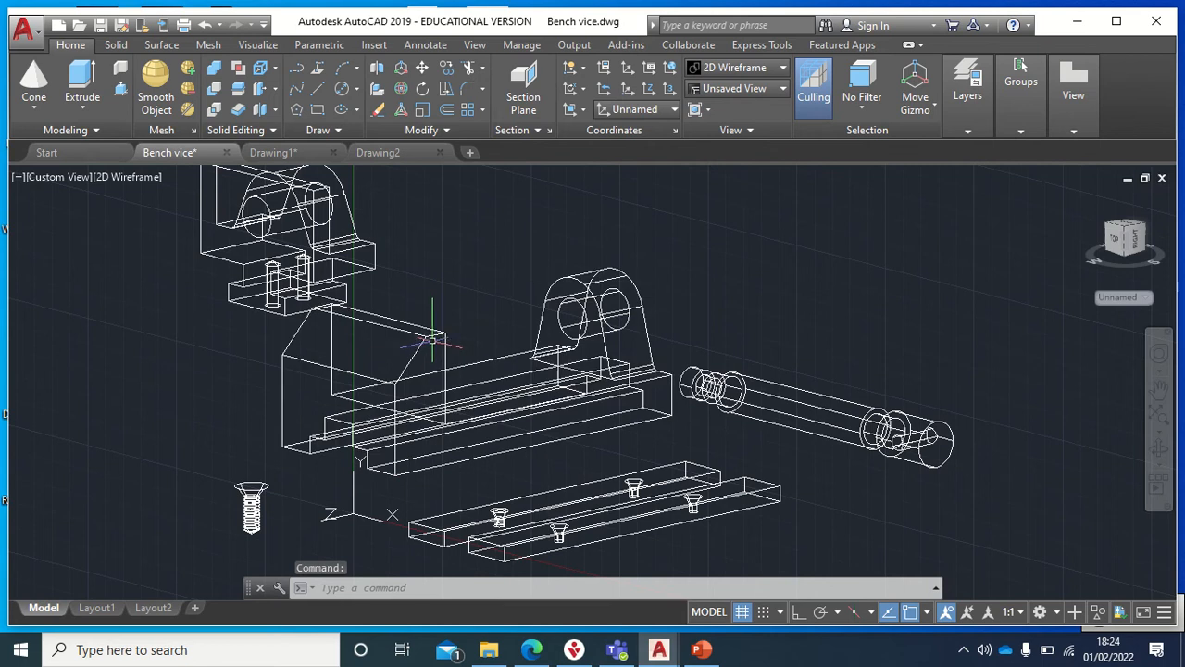
pyautogui.click(396, 154)
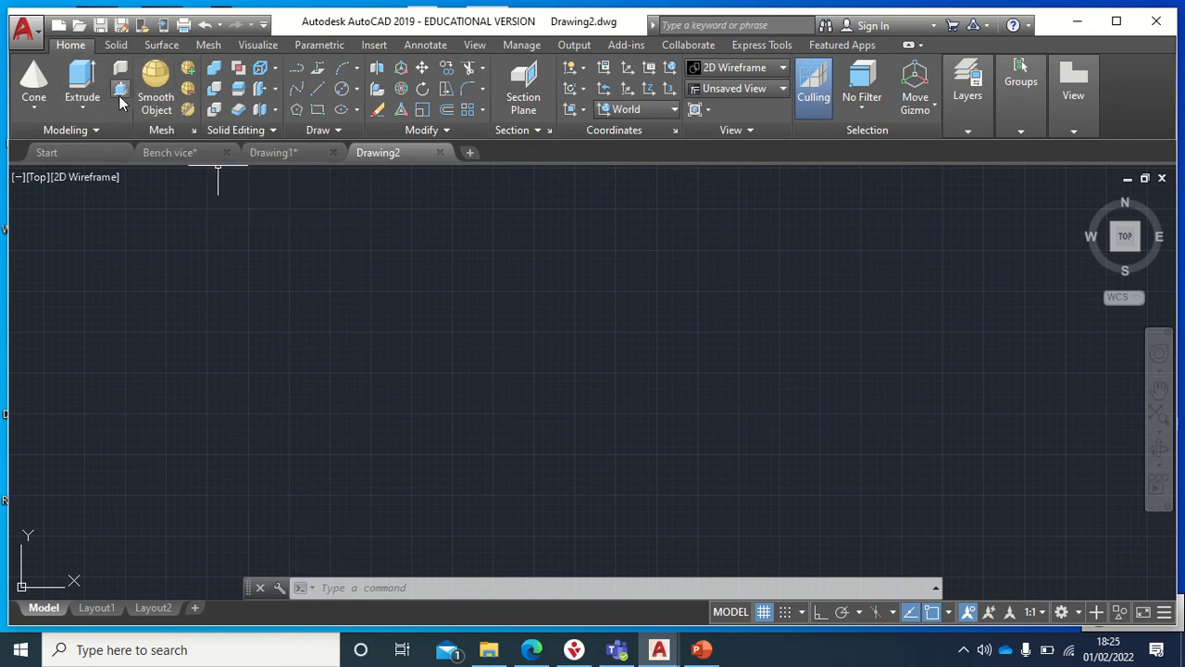
# Draw a long horizontal rectangle in the top view, nearly three times as long as it is wide.
pyautogui.click(317, 113)
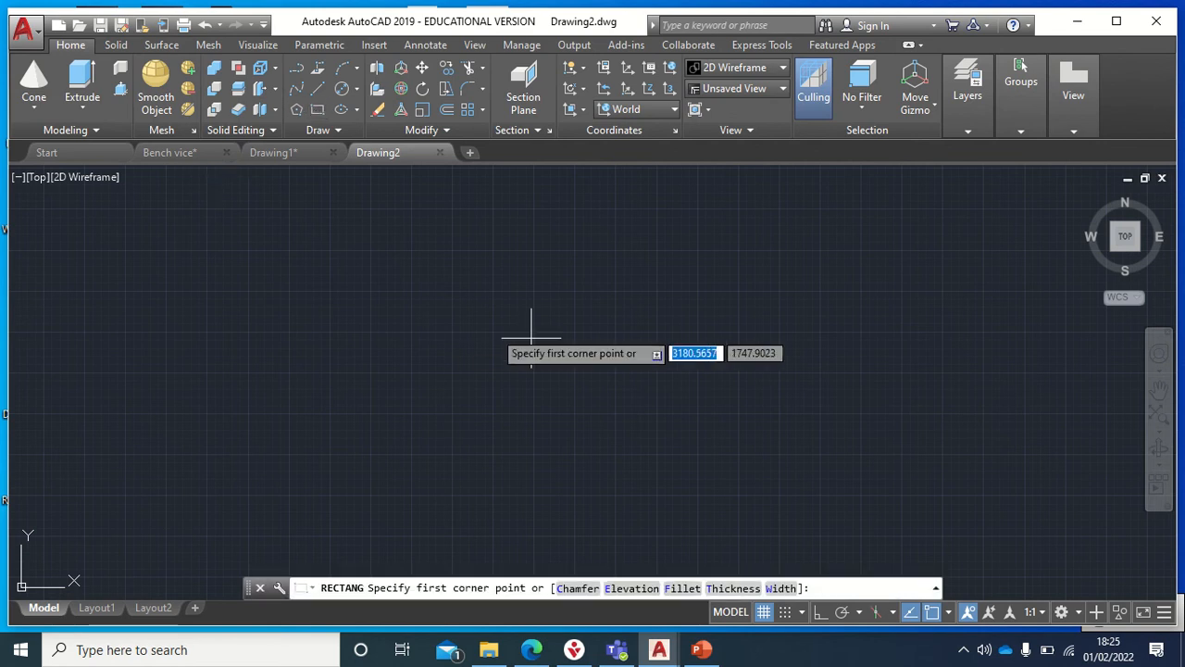
pyautogui.click(457, 281)
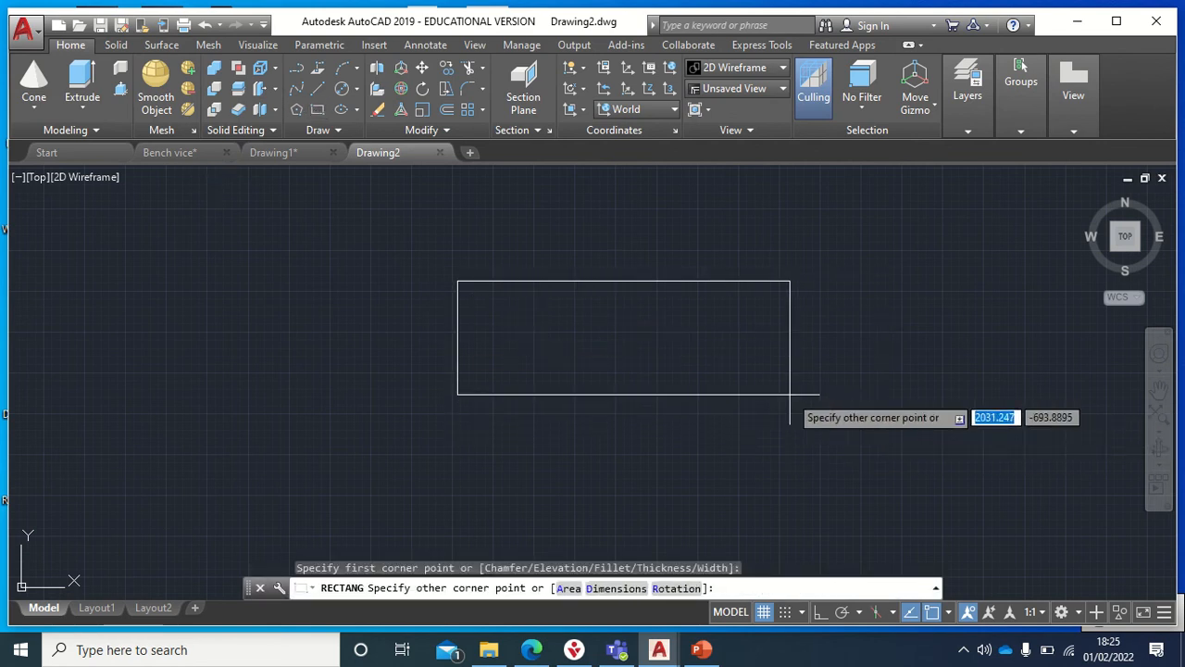
pyautogui.click(845, 423)
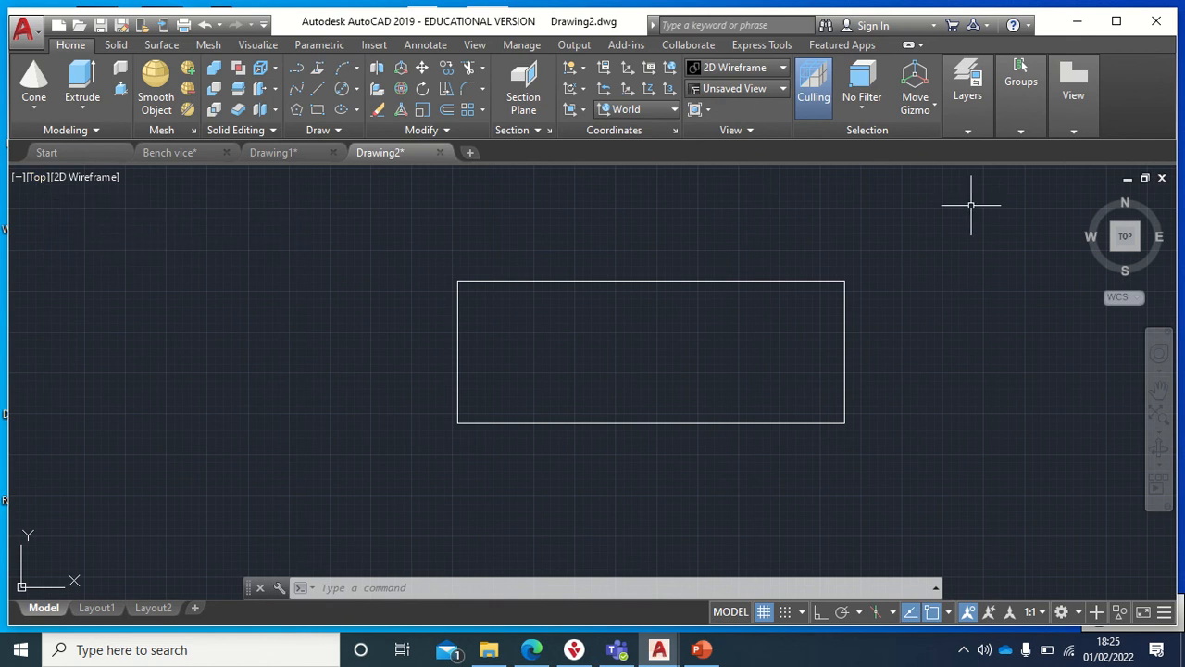
# Show the rectangle in the home 3D view and extrude it upward into a long box.
pyautogui.click(1088, 200)
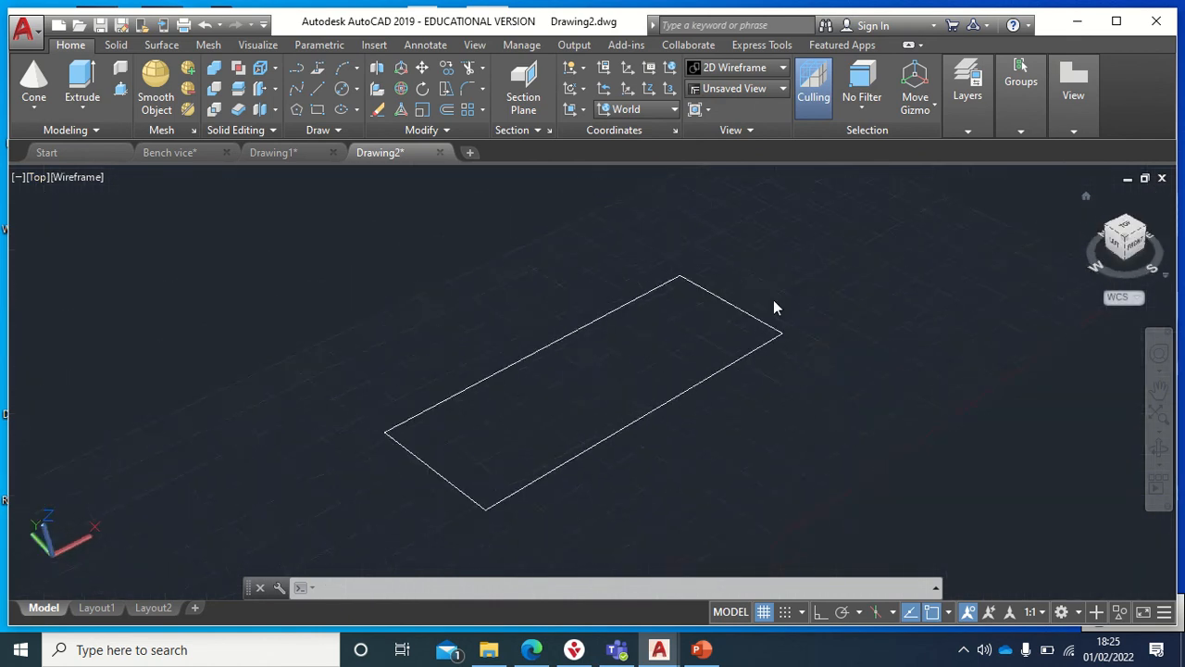
pyautogui.click(81, 81)
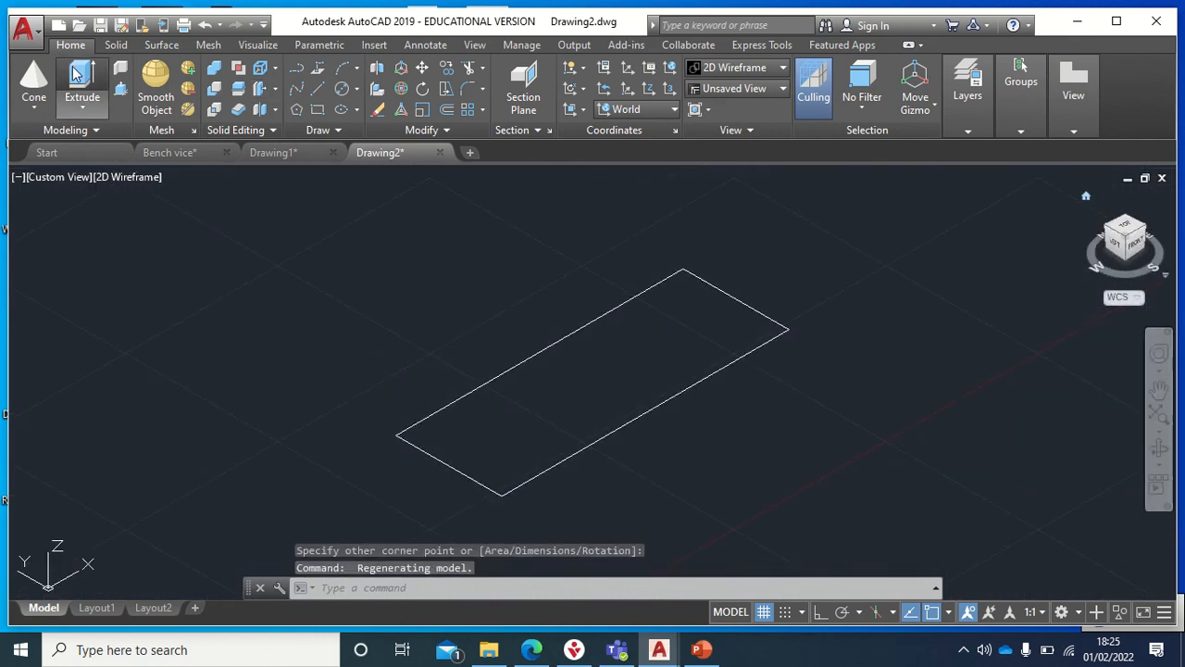
pyautogui.click(691, 384)
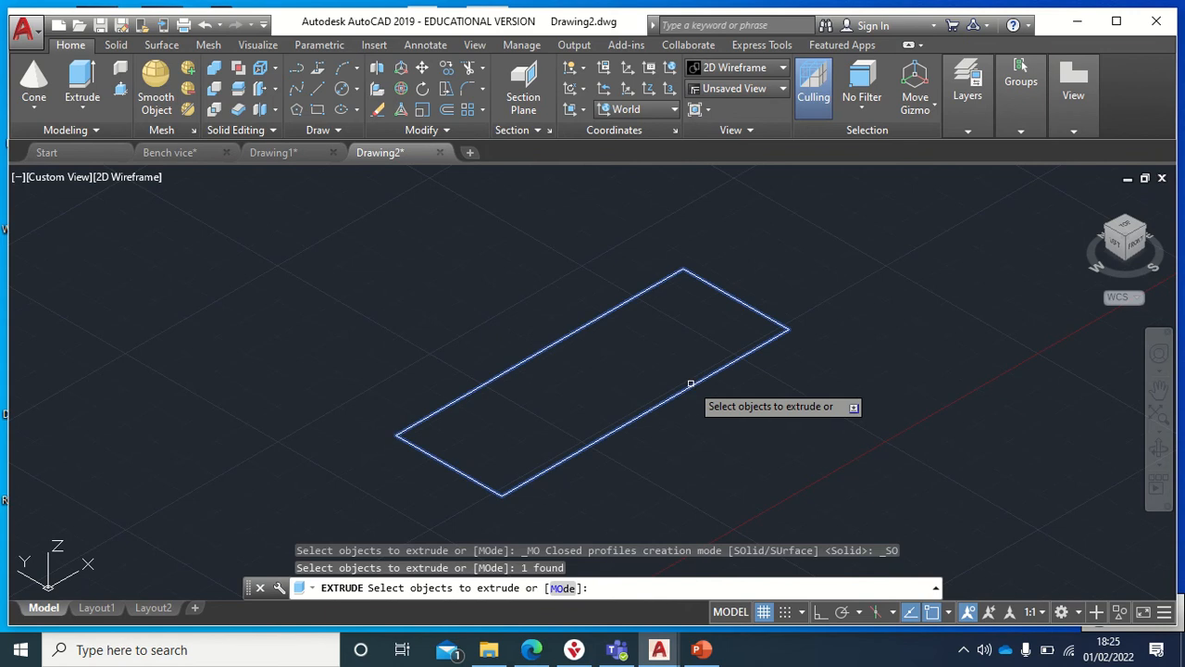
pyautogui.press('Return')
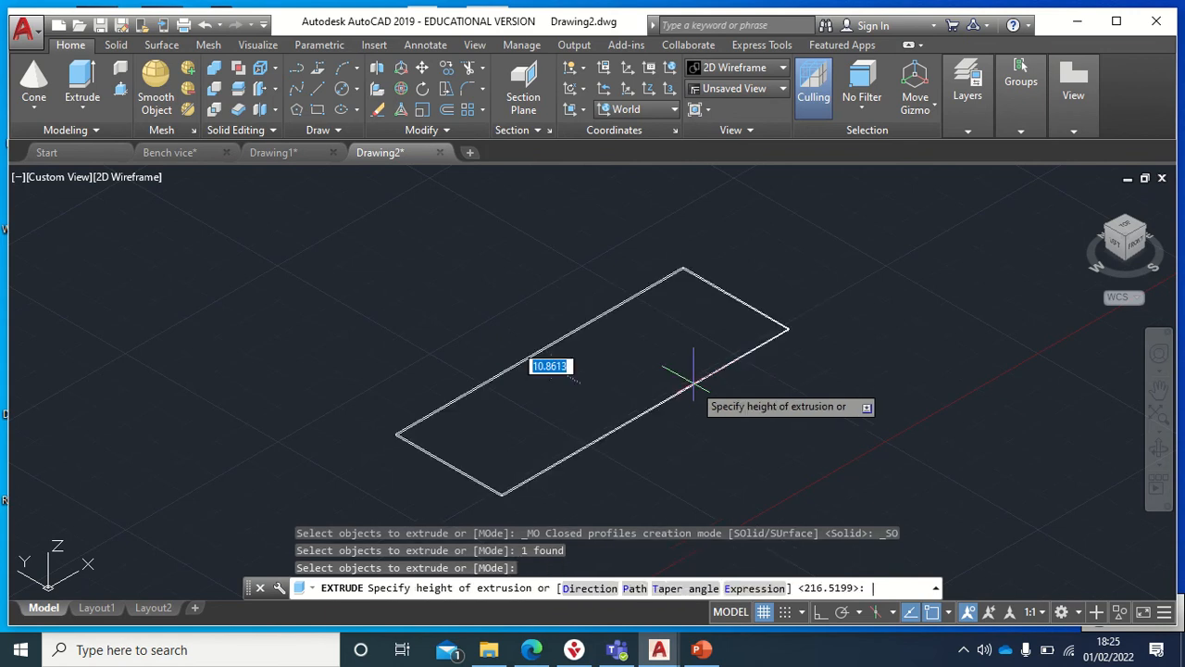
pyautogui.click(841, 463)
pyautogui.moveTo(882, 431); pyautogui.dragTo(880, 336, button='middle')
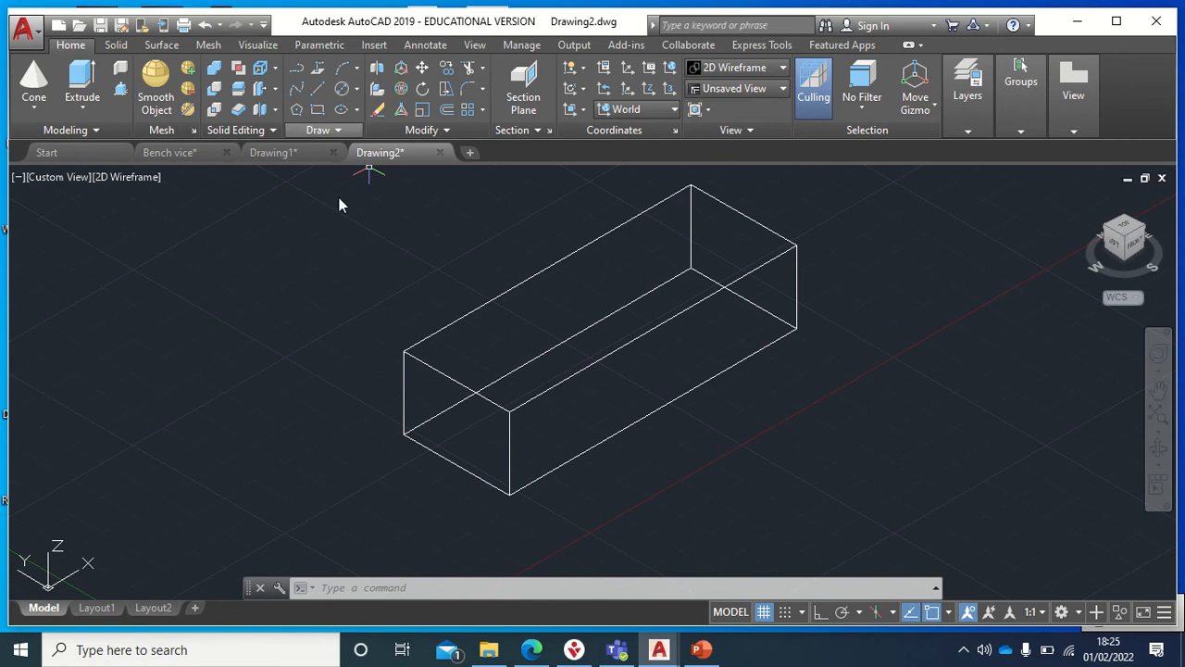
pyautogui.click(319, 111)
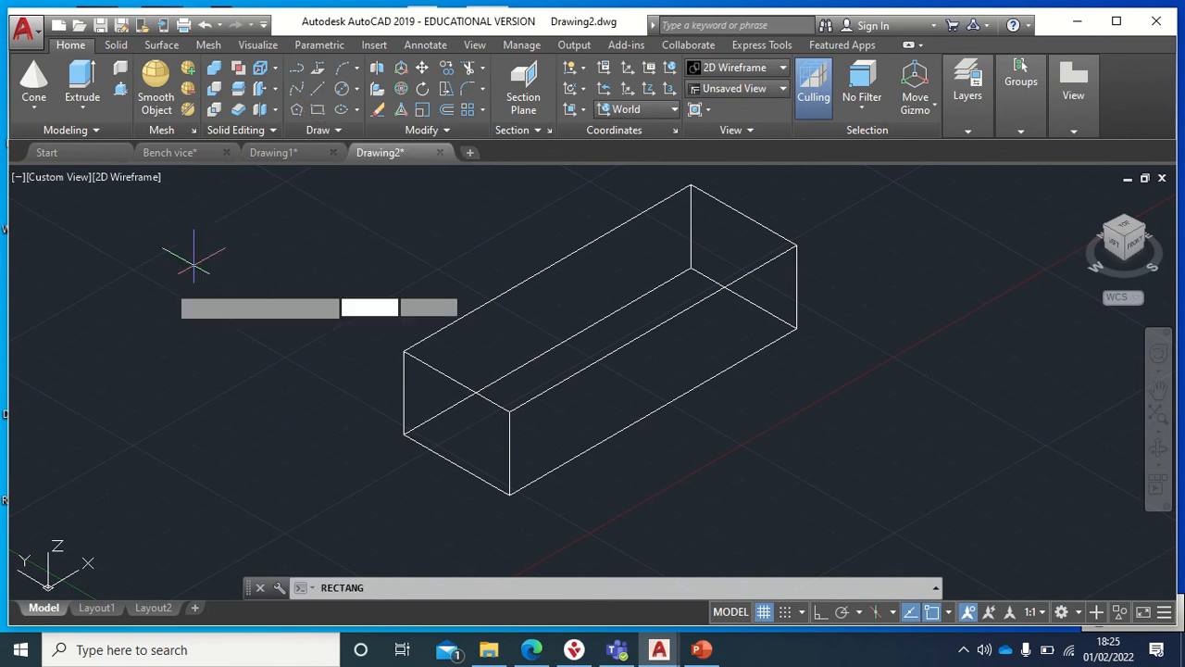
pyautogui.click(129, 275)
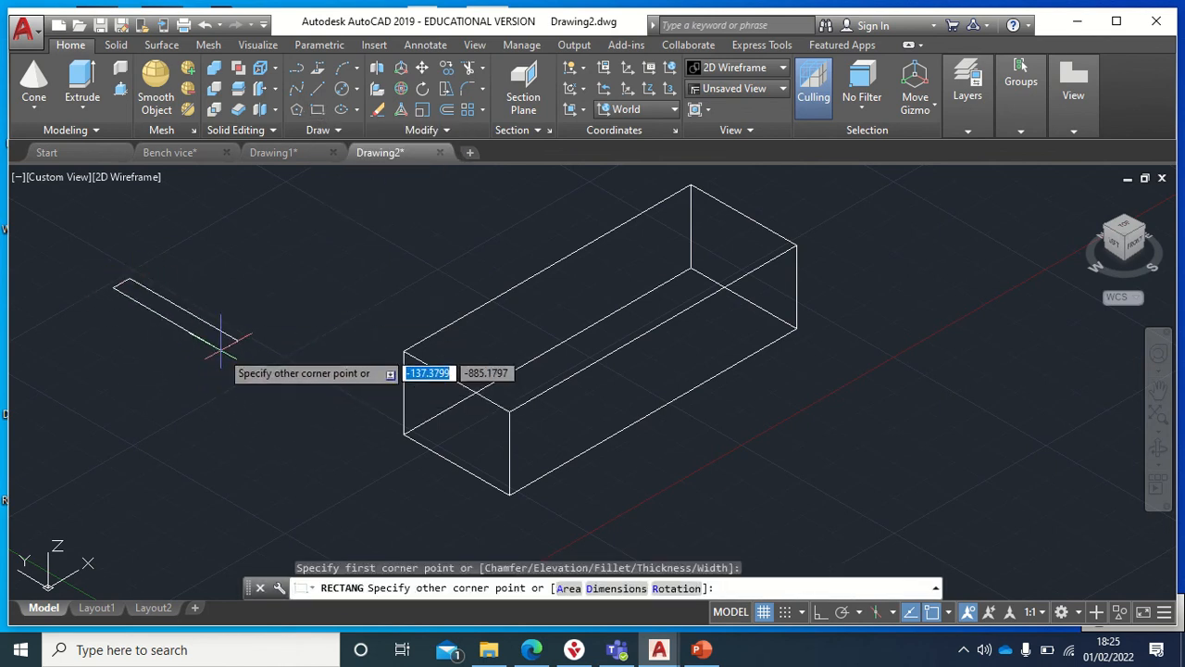
pyautogui.press('Escape')
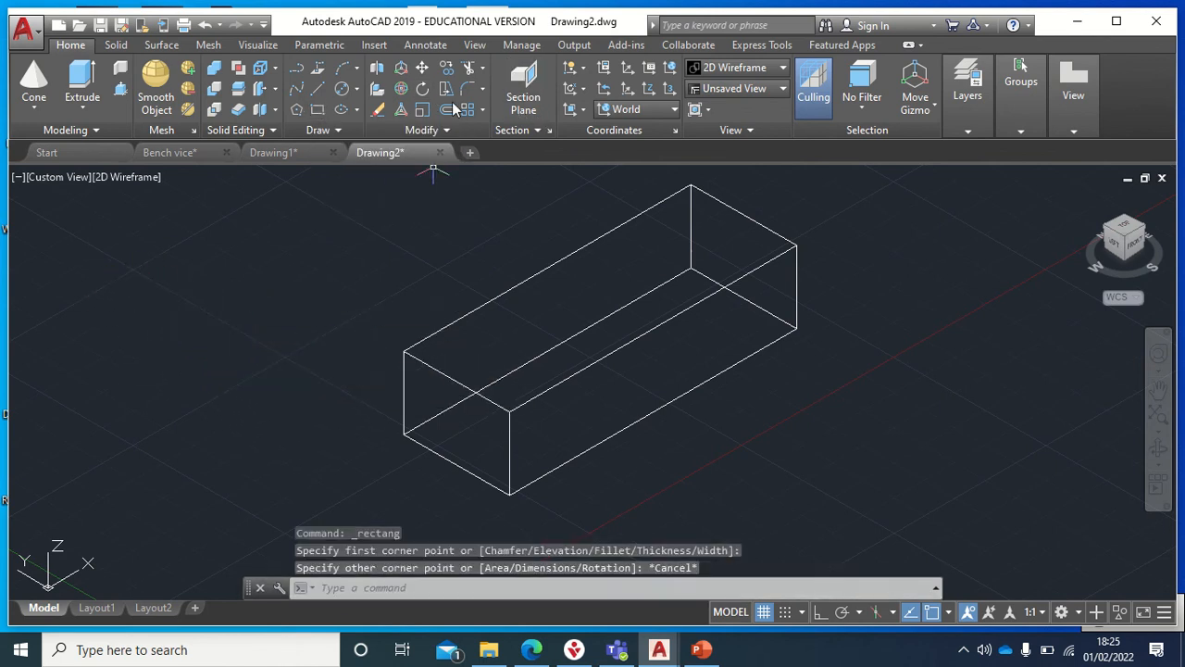
pyautogui.click(315, 111)
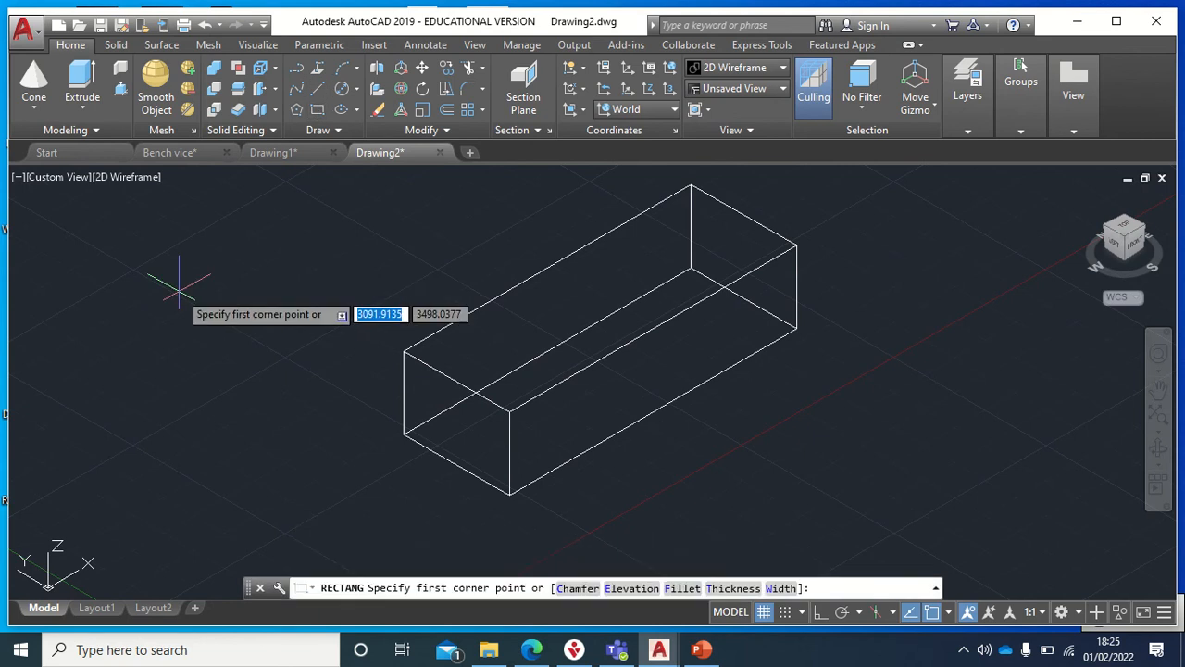
pyautogui.click(177, 286)
pyautogui.press('Escape')
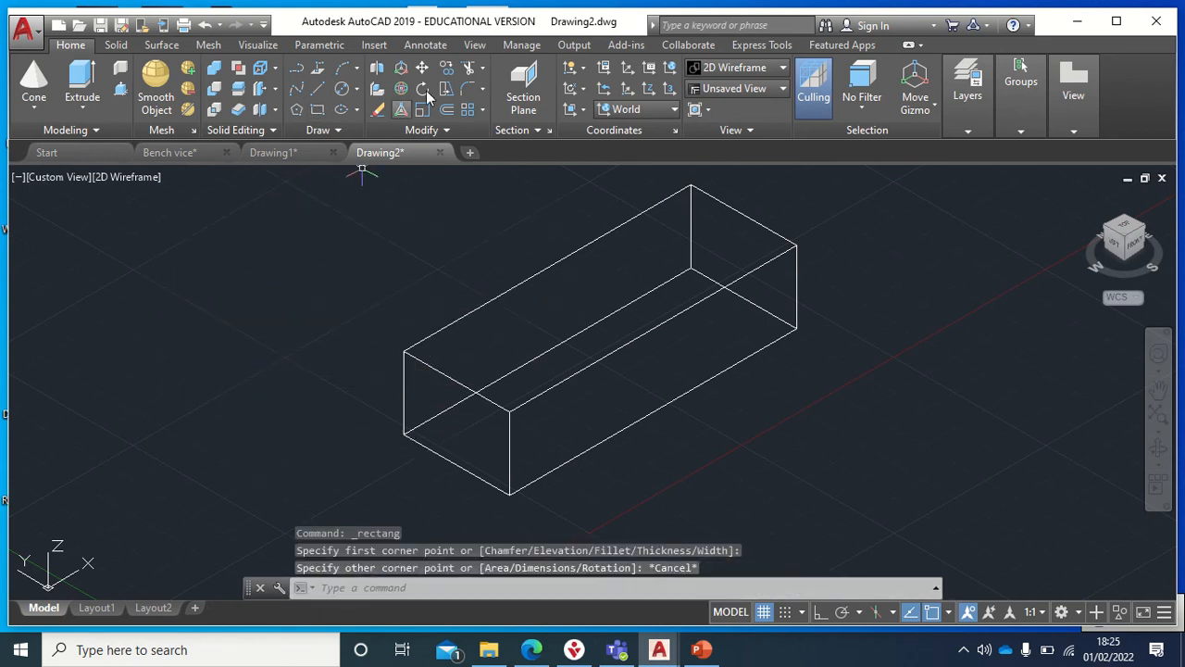
# Align the UCS to the near short end face of the box and accept the default orientation.
pyautogui.click(583, 110)
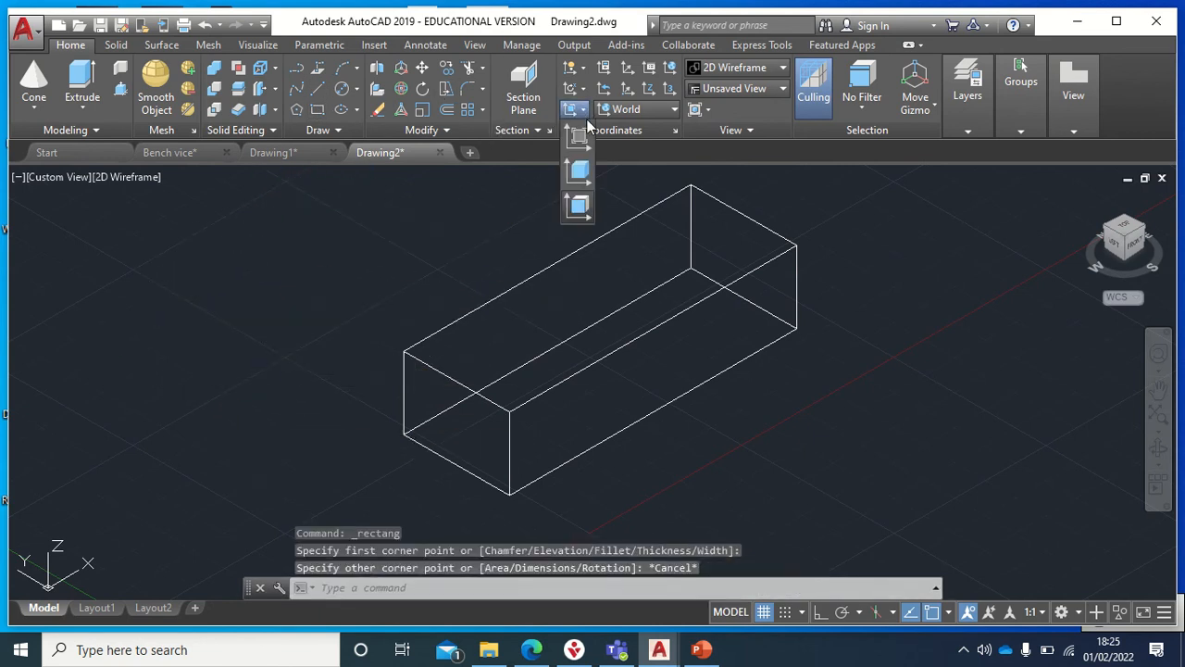
pyautogui.click(577, 205)
pyautogui.click(444, 427)
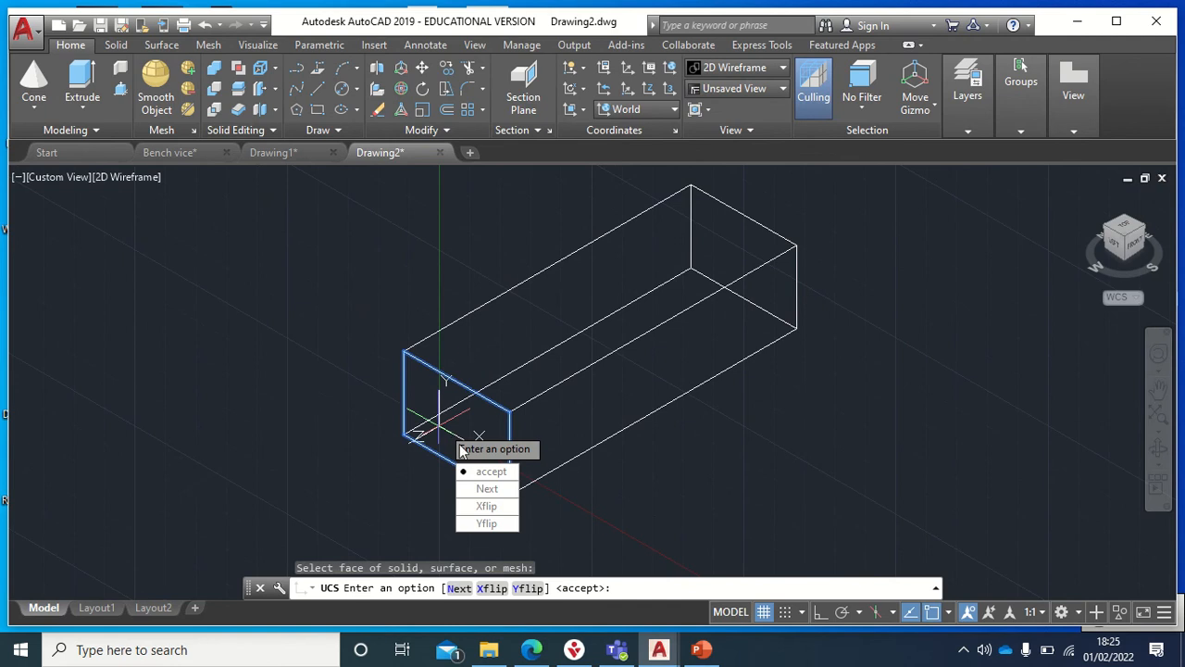
pyautogui.click(486, 473)
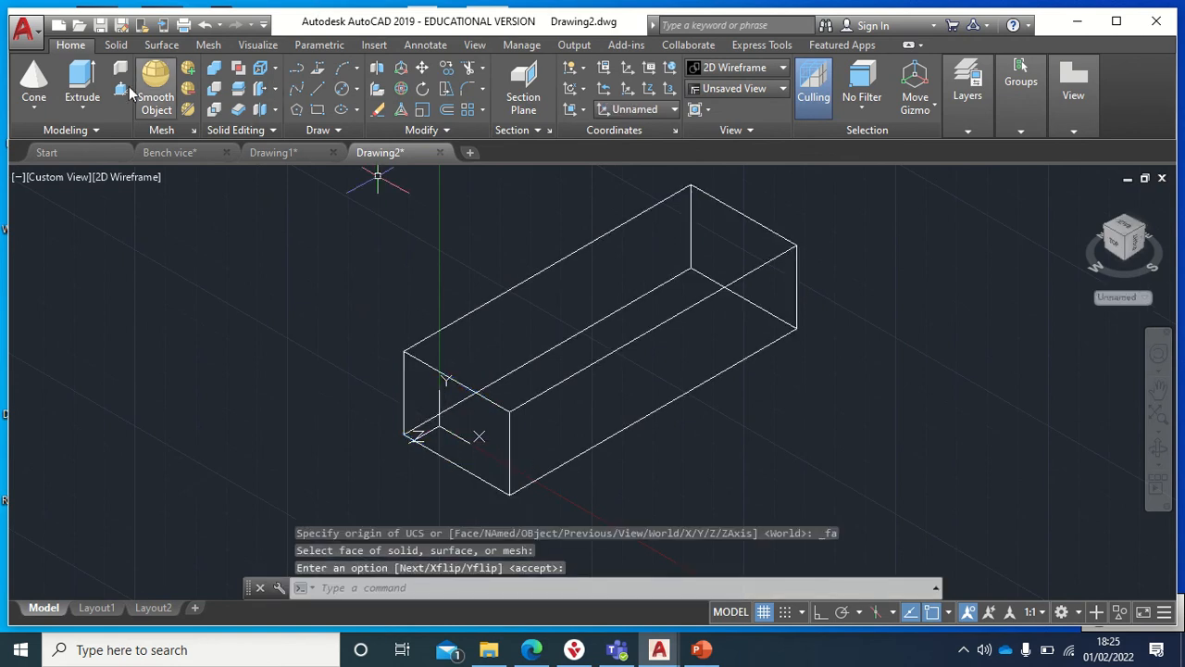
# Draw an upright rectangle beside the box, parallel to its end face, wider but lower than that face.
pyautogui.click(317, 112)
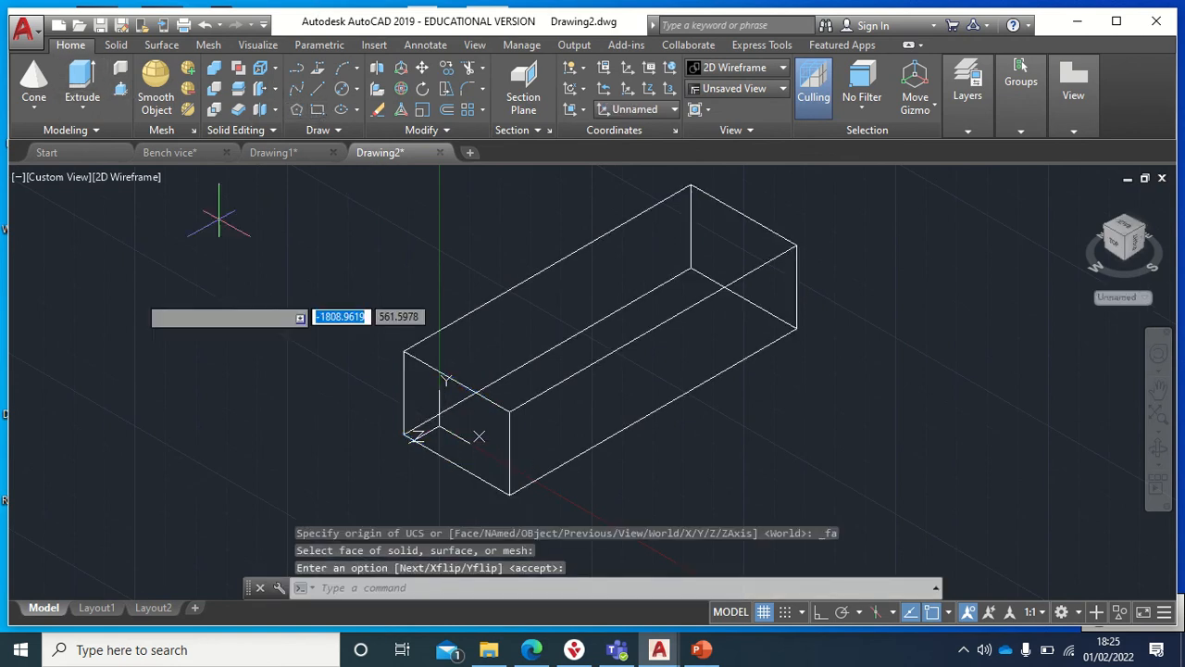
pyautogui.click(75, 328)
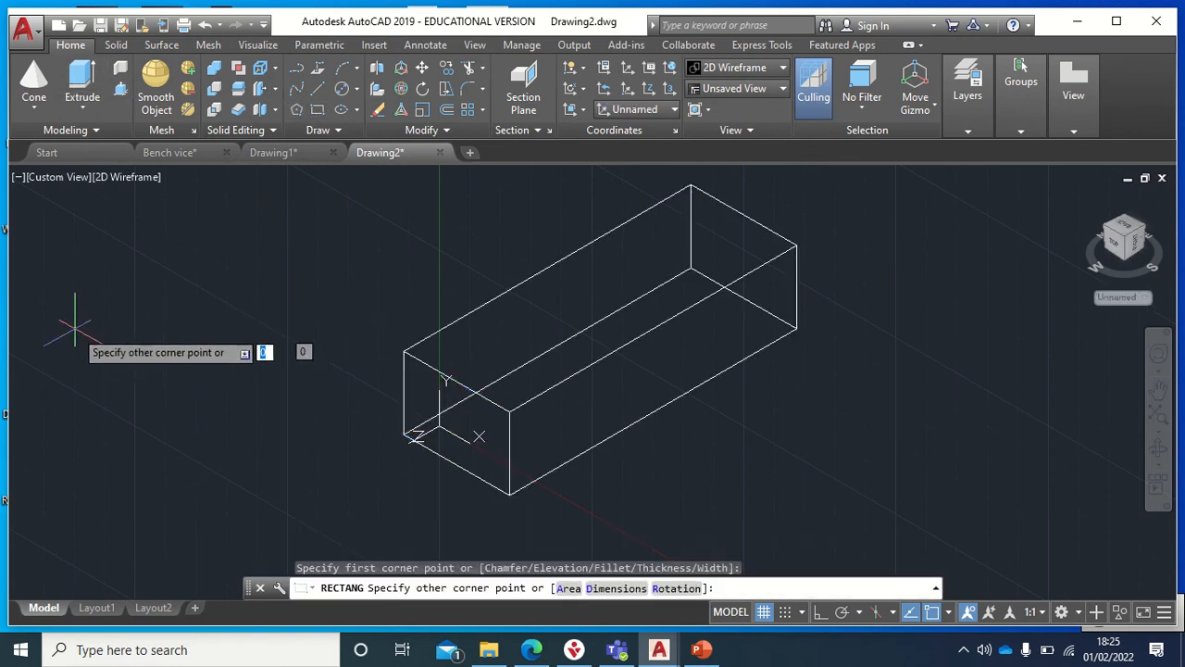
pyautogui.click(223, 475)
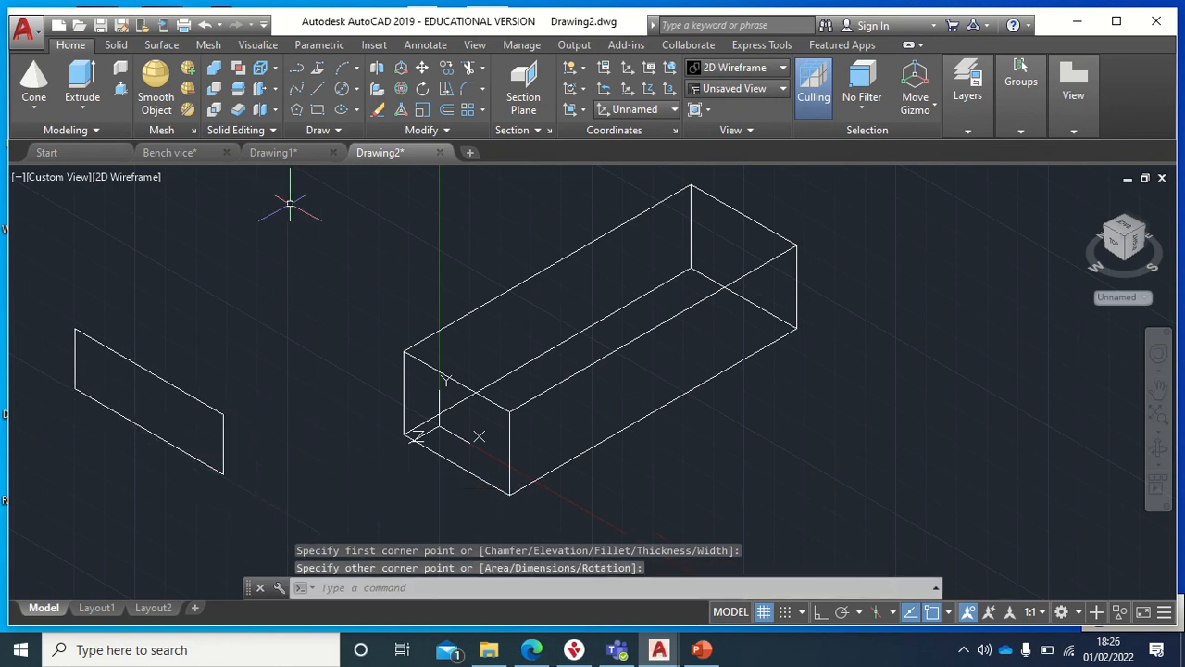
# Turn on Ortho and move the rectangle from its upper-left corner onto the matching upper corner of the box's end face.
pyautogui.click(419, 70)
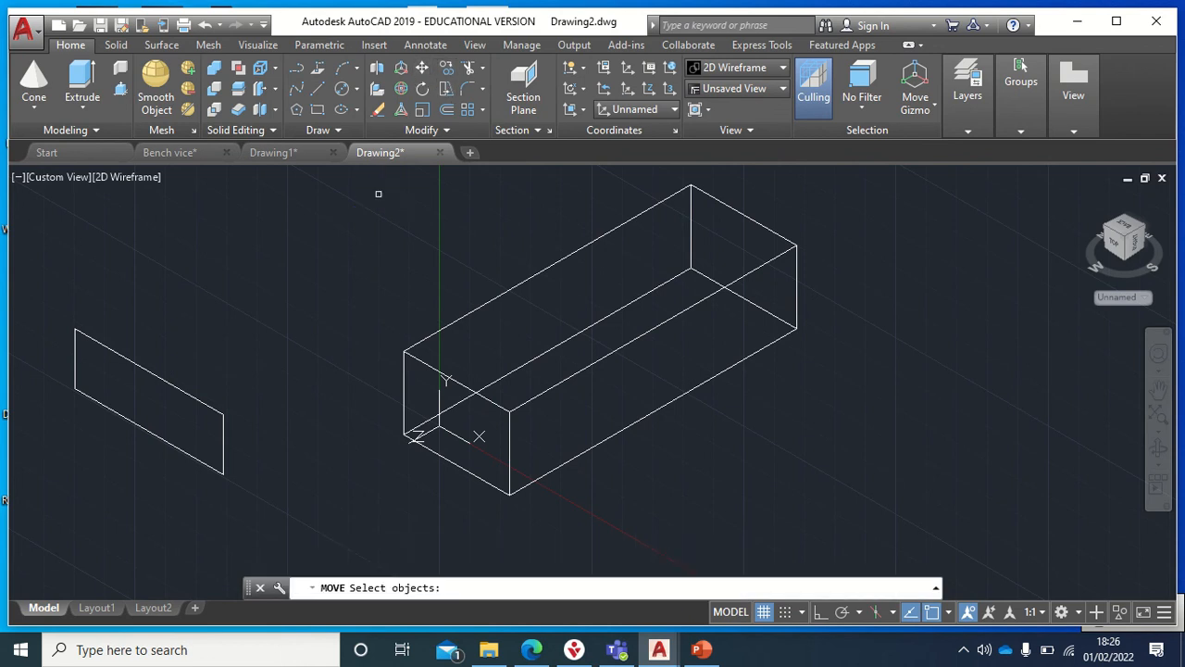
pyautogui.click(198, 398)
pyautogui.press('Return')
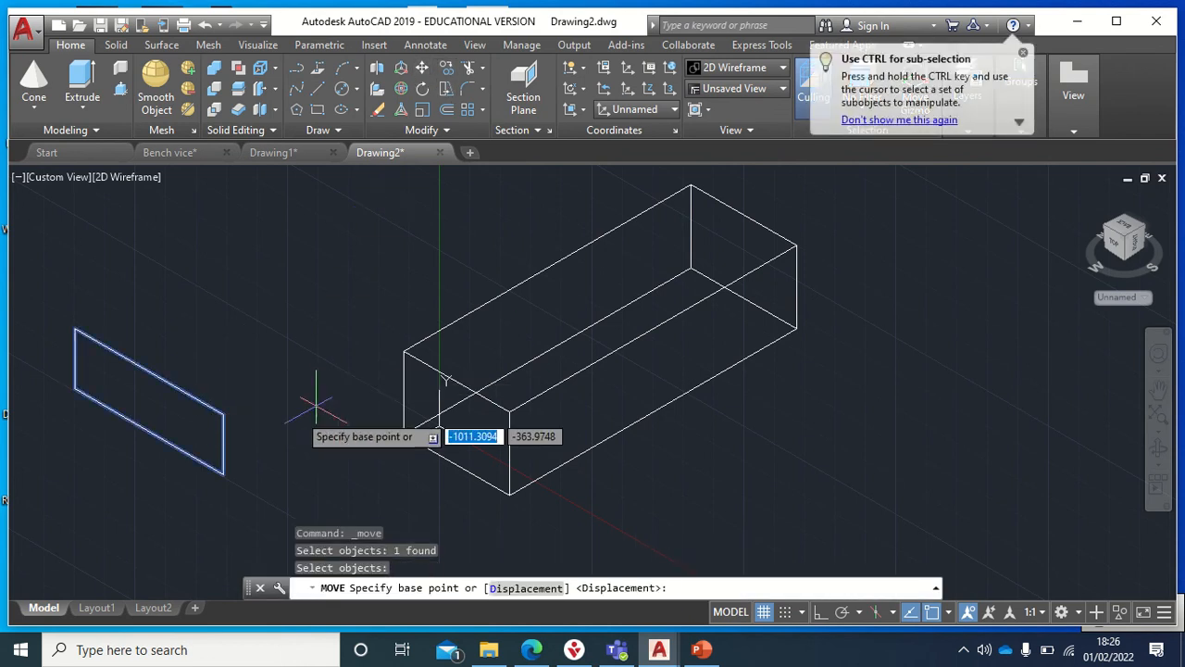
pyautogui.press('F8')
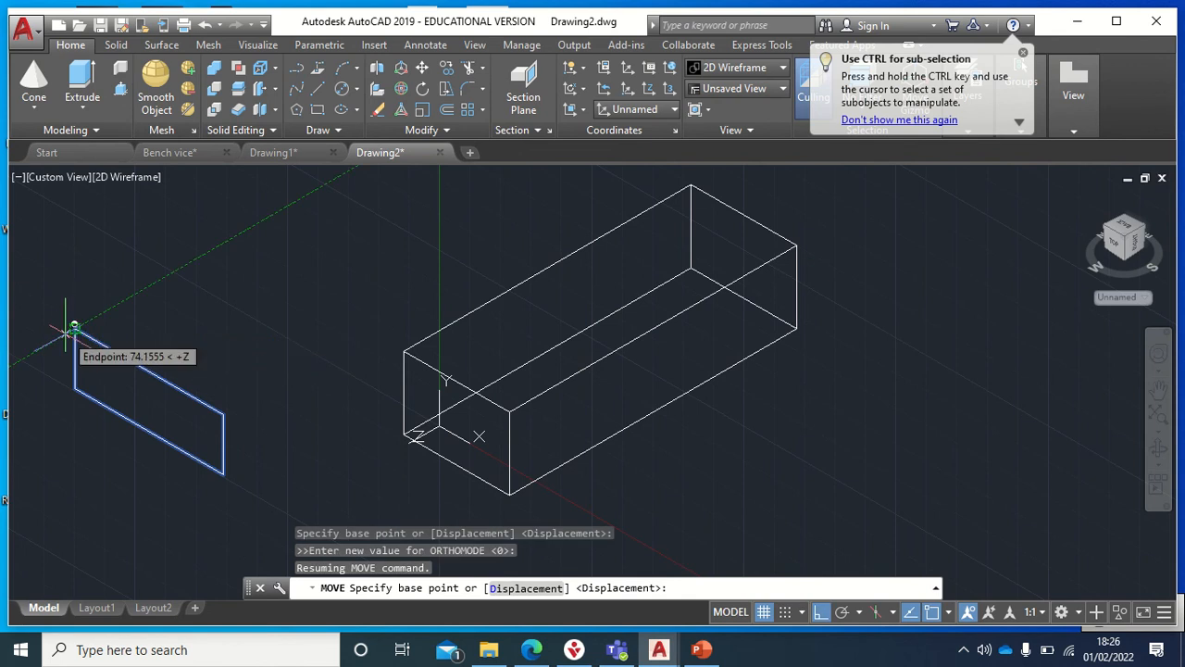
pyautogui.click(75, 328)
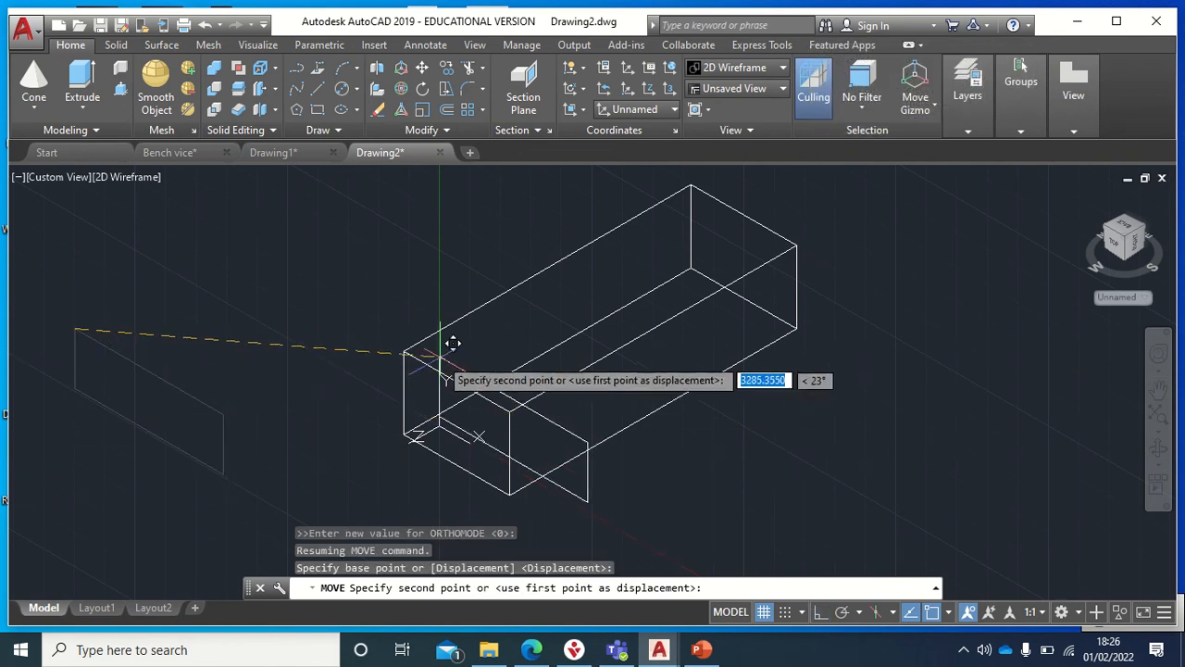
pyautogui.click(400, 350)
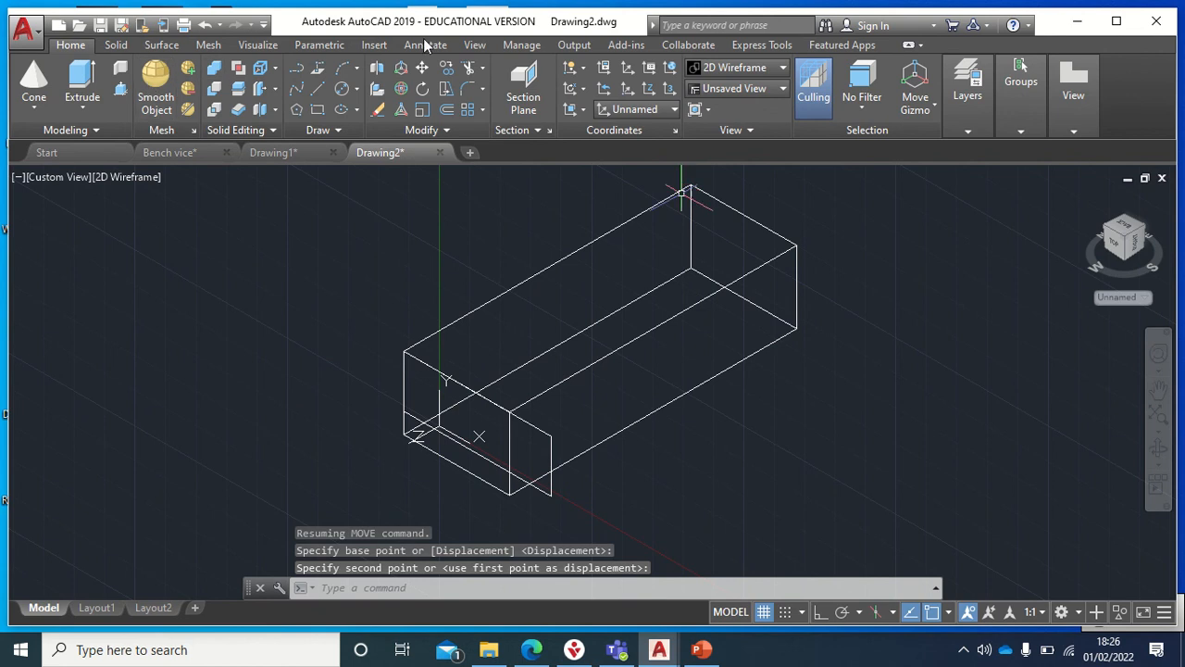
# Presspull the area where the rectangle overlaps the end face, inward along most of the box's length.
pyautogui.click(81, 83)
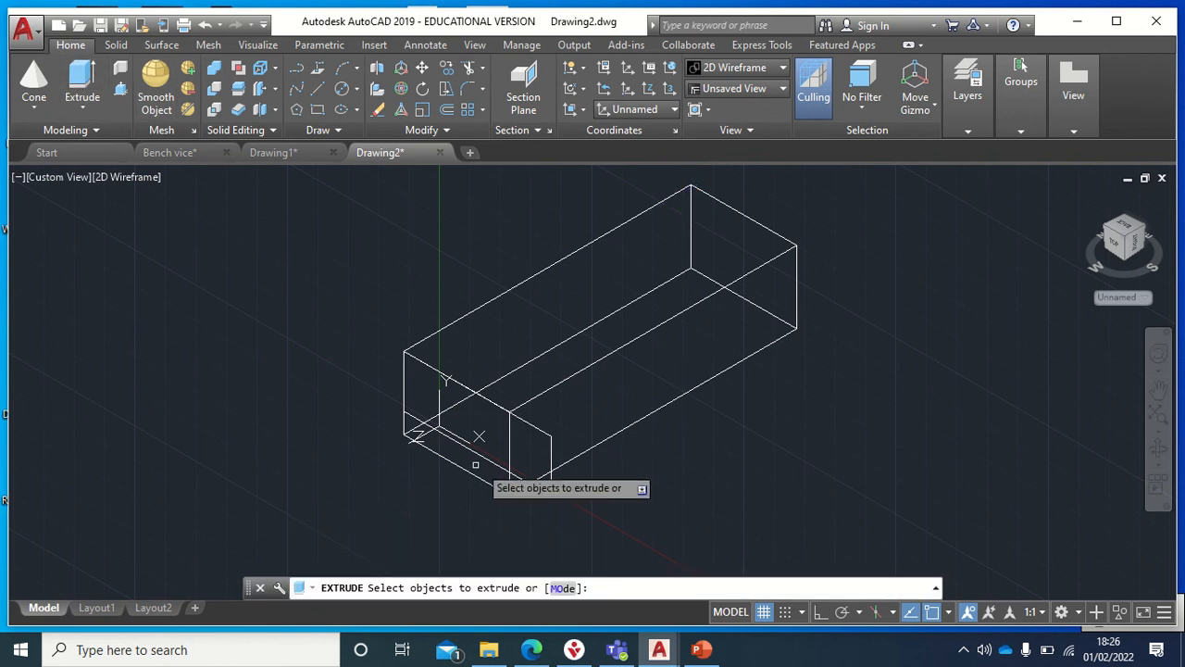
pyautogui.click(120, 88)
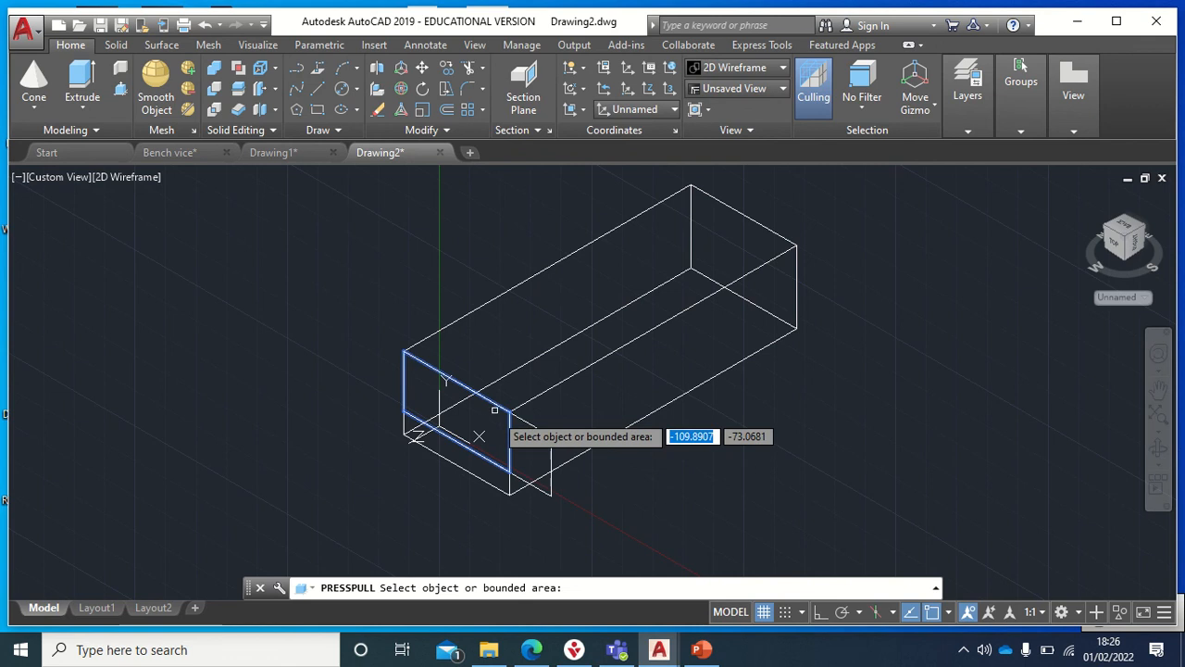
pyautogui.click(486, 401)
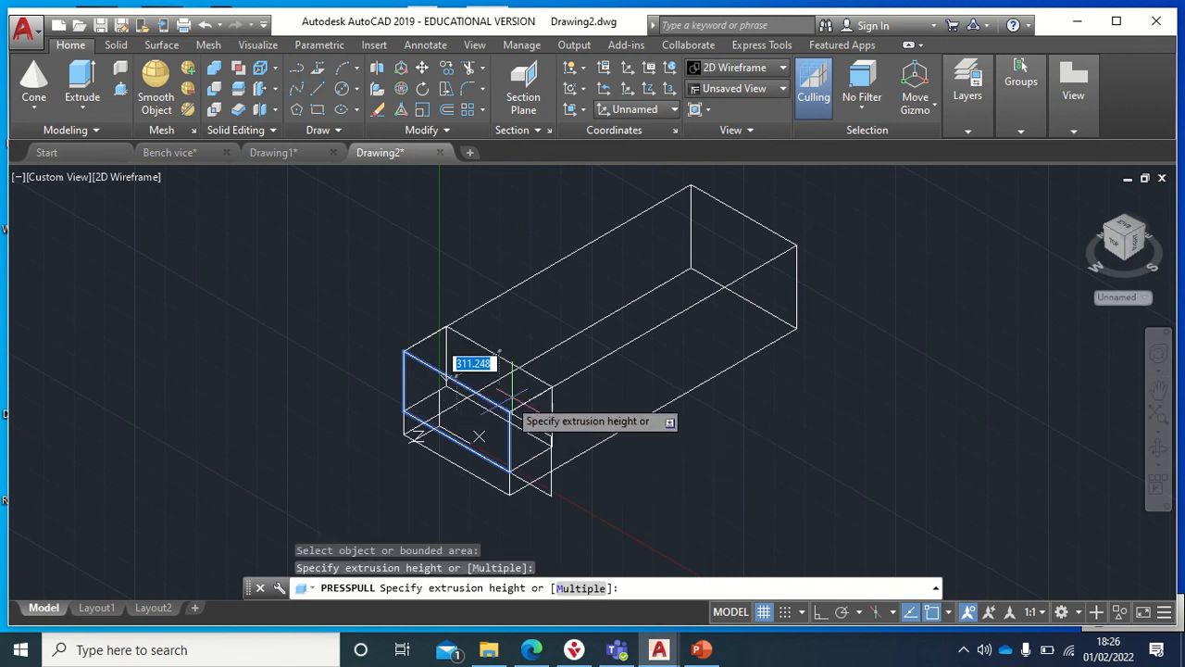
pyautogui.click(735, 335)
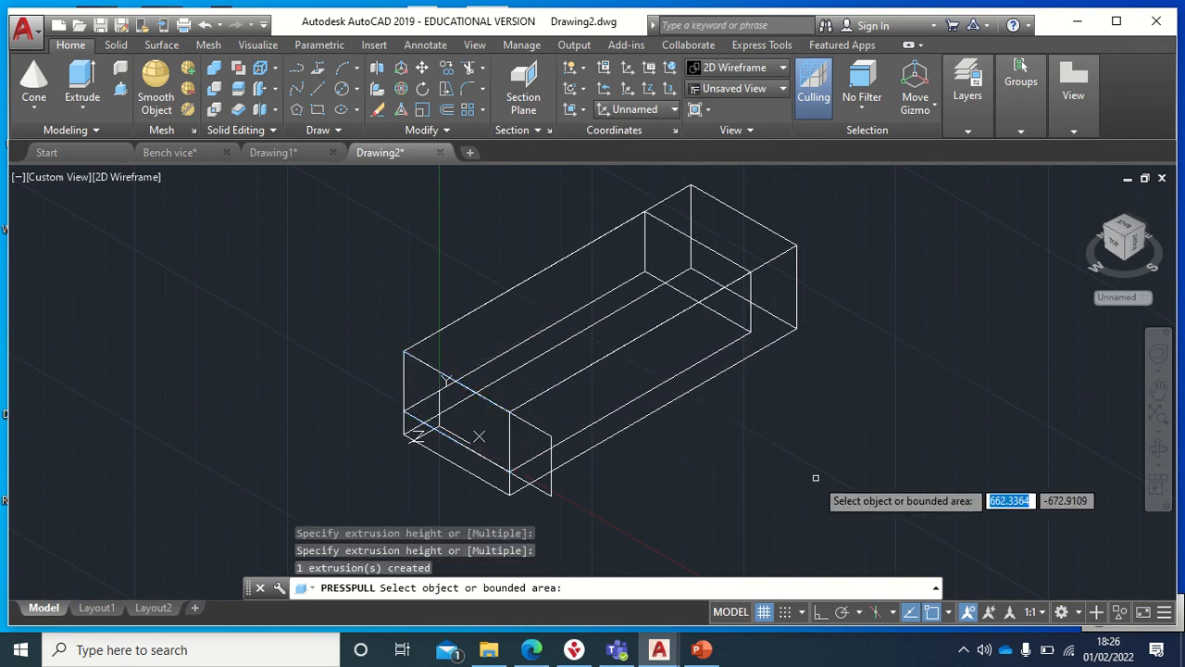
pyautogui.press('Return')
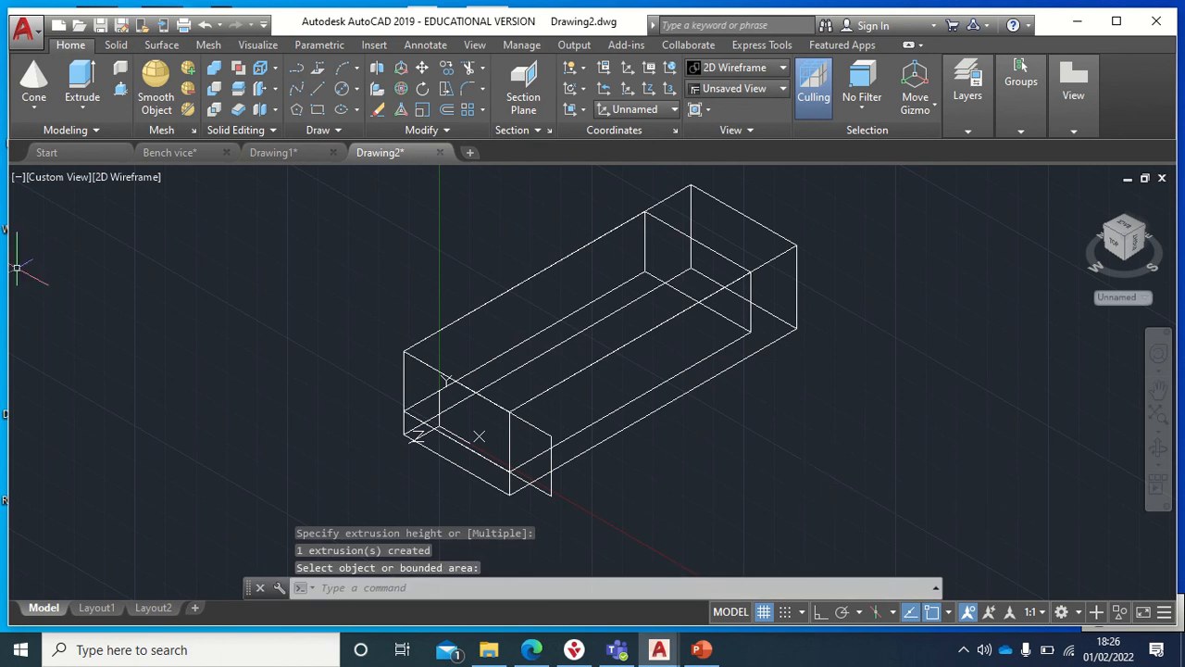
# Check the presspulled box in the Shaded visual style, then return the view to 2D Wireframe.
pyautogui.click(144, 176)
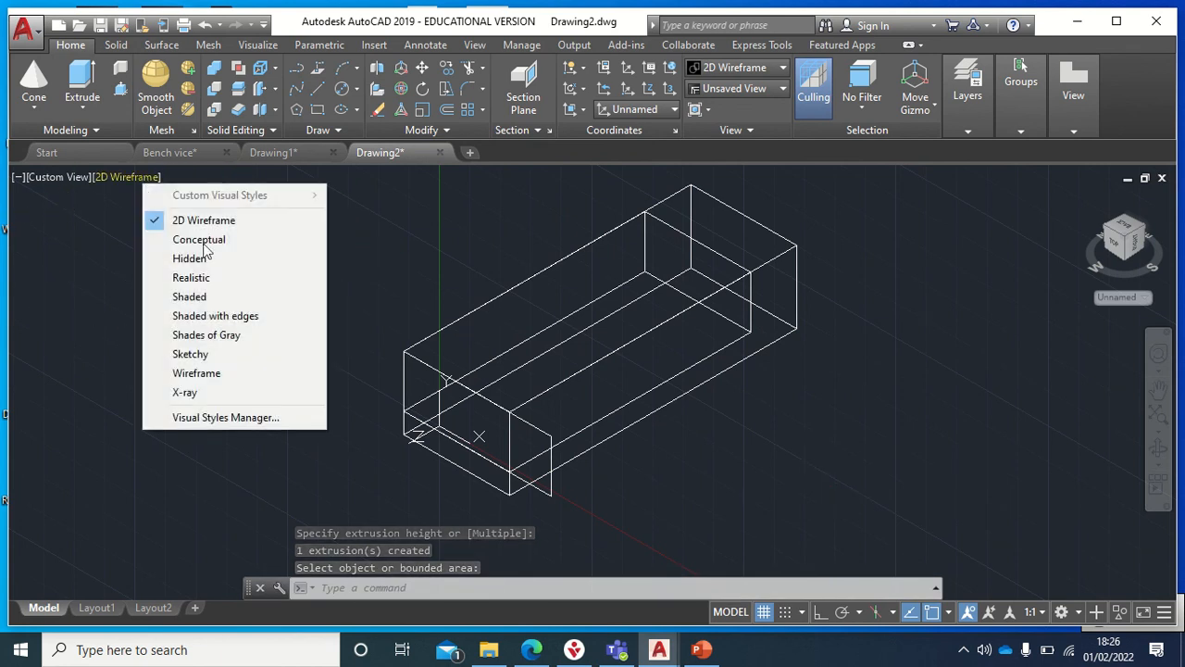
pyautogui.click(190, 296)
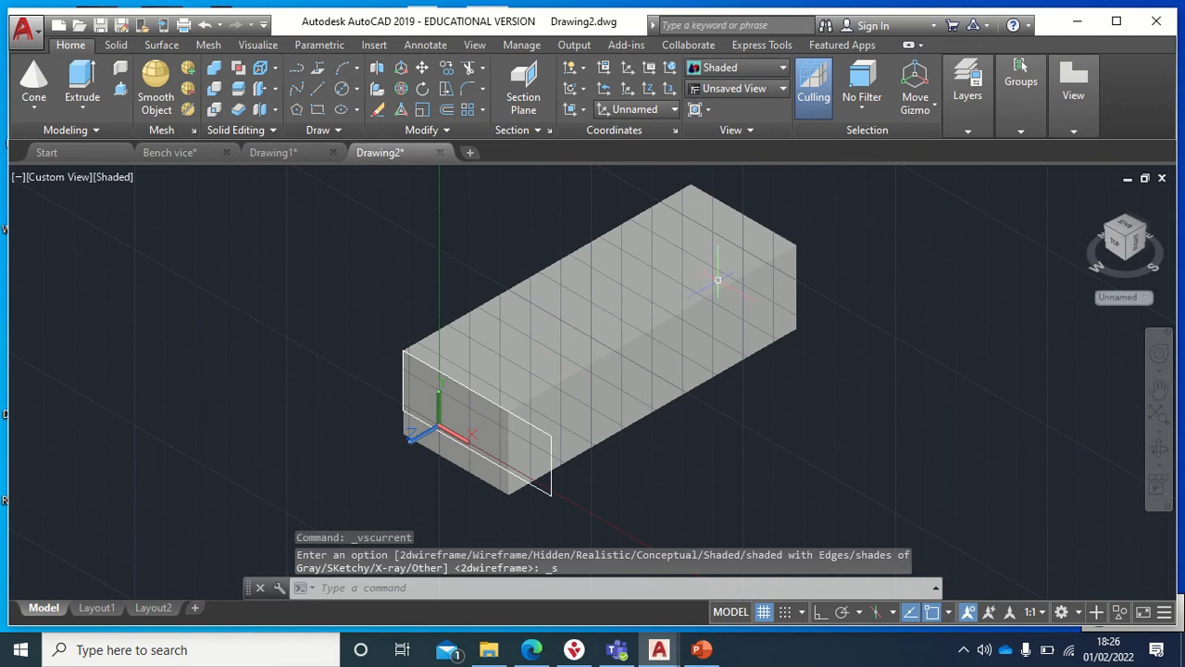
pyautogui.click(113, 177)
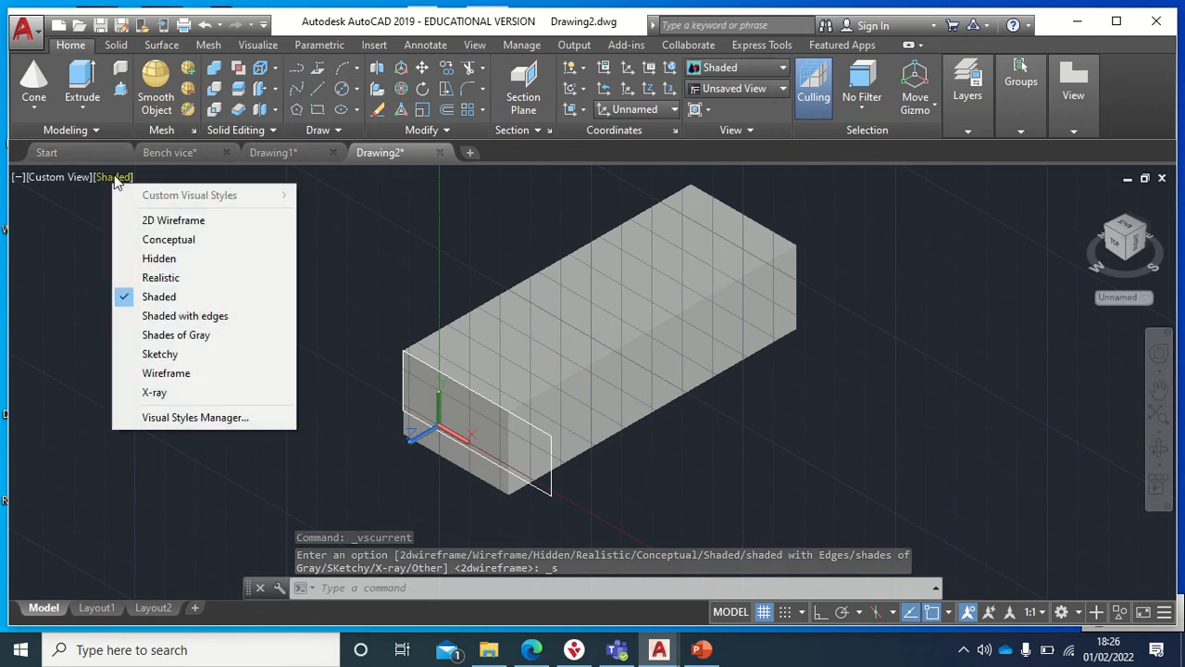
pyautogui.click(173, 217)
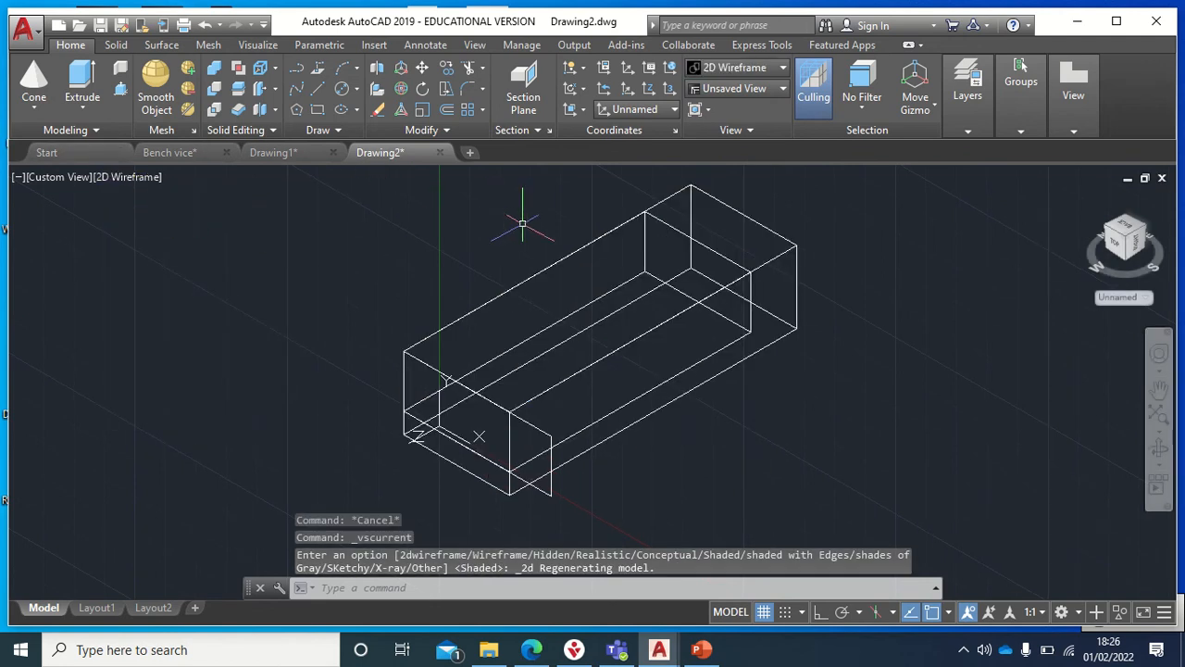
# Subtract the inner presspulled solid from the outer box.
pyautogui.click(215, 88)
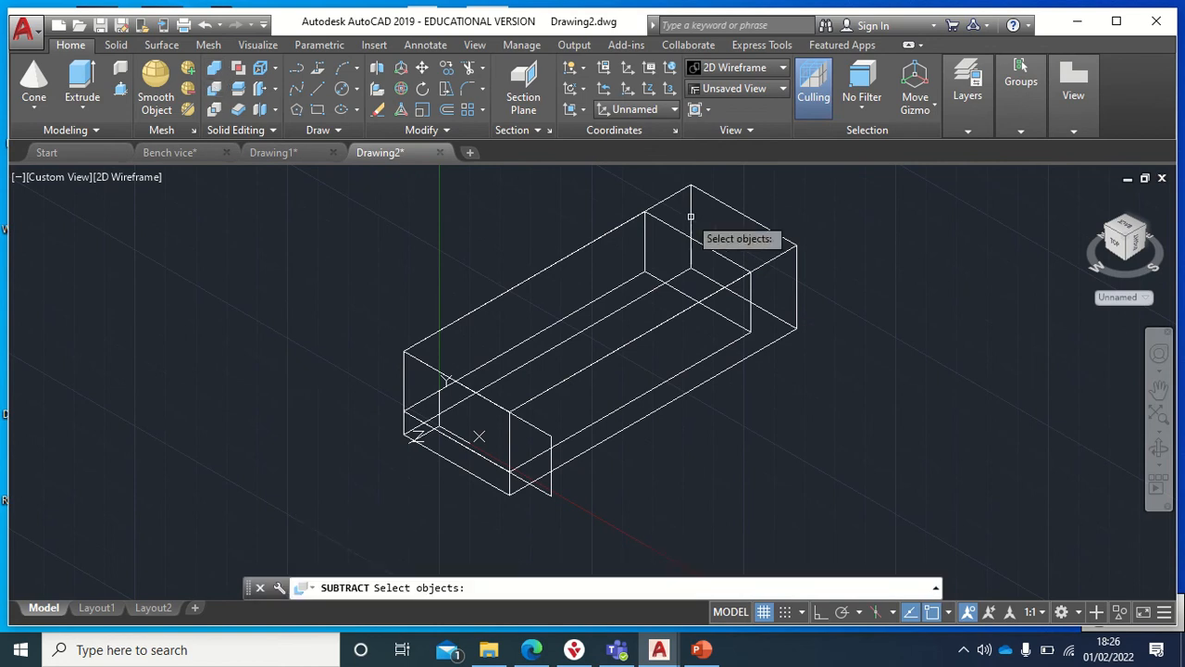
pyautogui.click(768, 260)
pyautogui.press('Return')
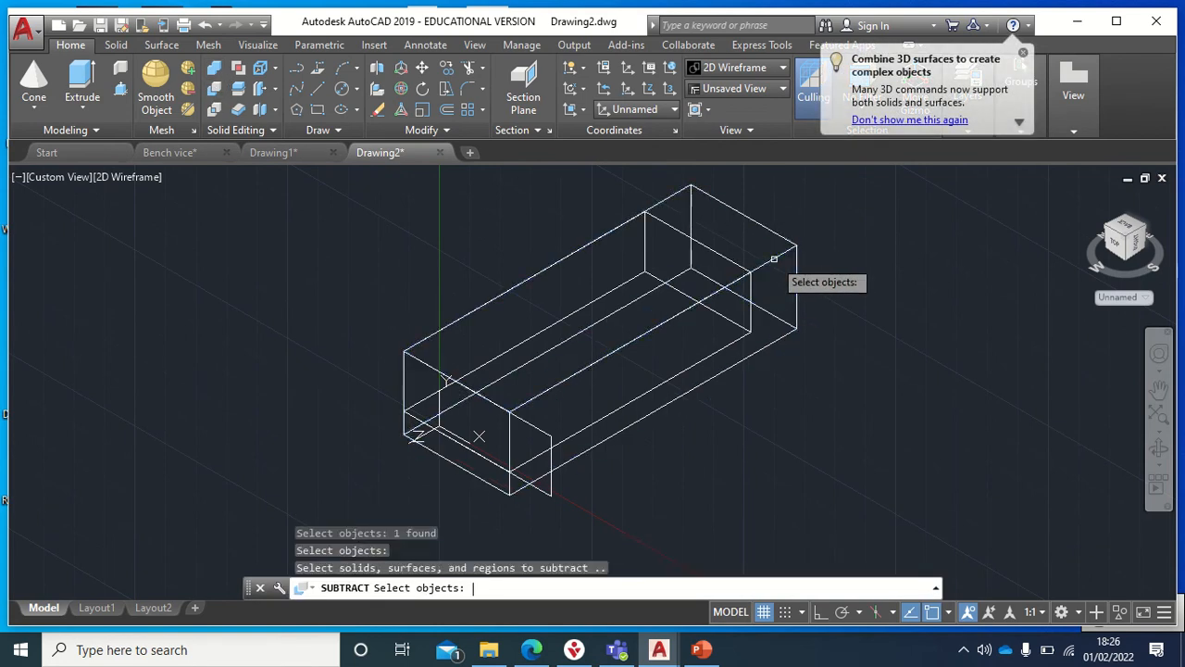
pyautogui.click(546, 268)
pyautogui.press('Return')
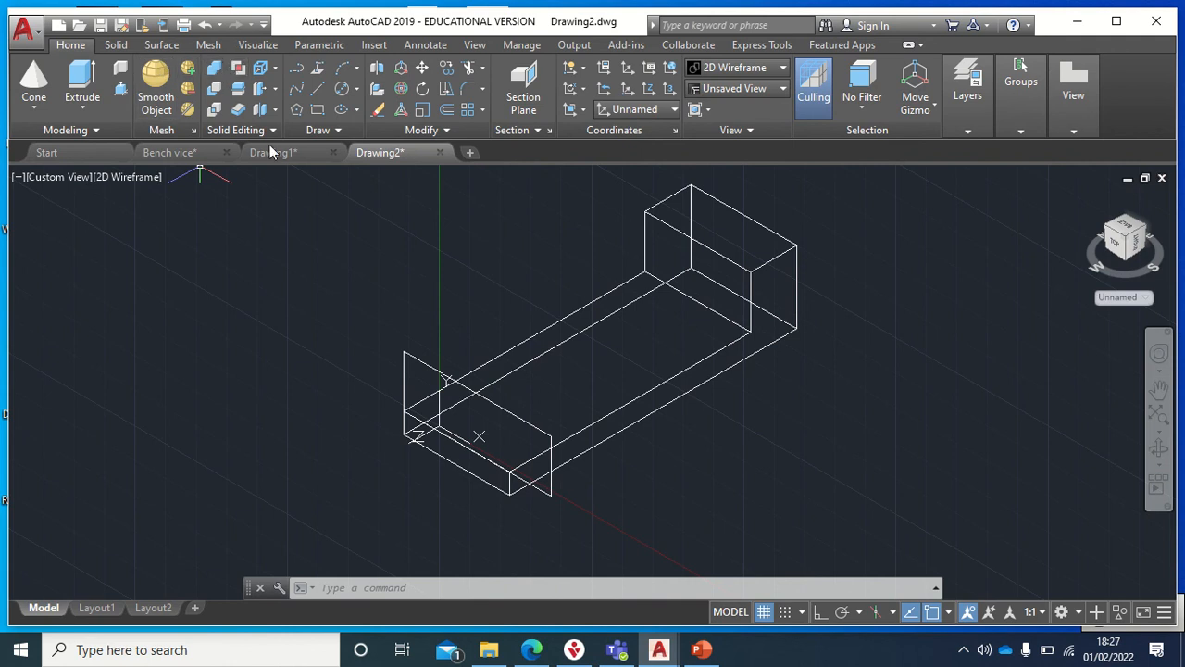
# Undo the subtraction and erase the upright rectangle at the box's near end face.
pyautogui.click(205, 26)
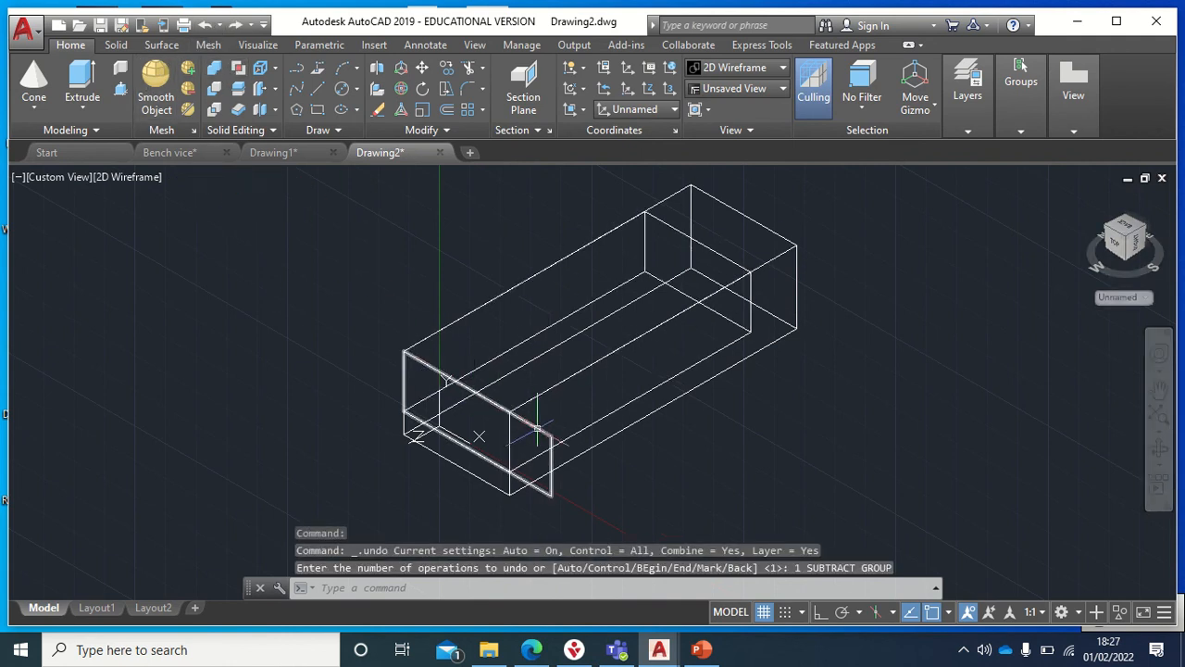
pyautogui.click(537, 428)
pyautogui.press('Delete')
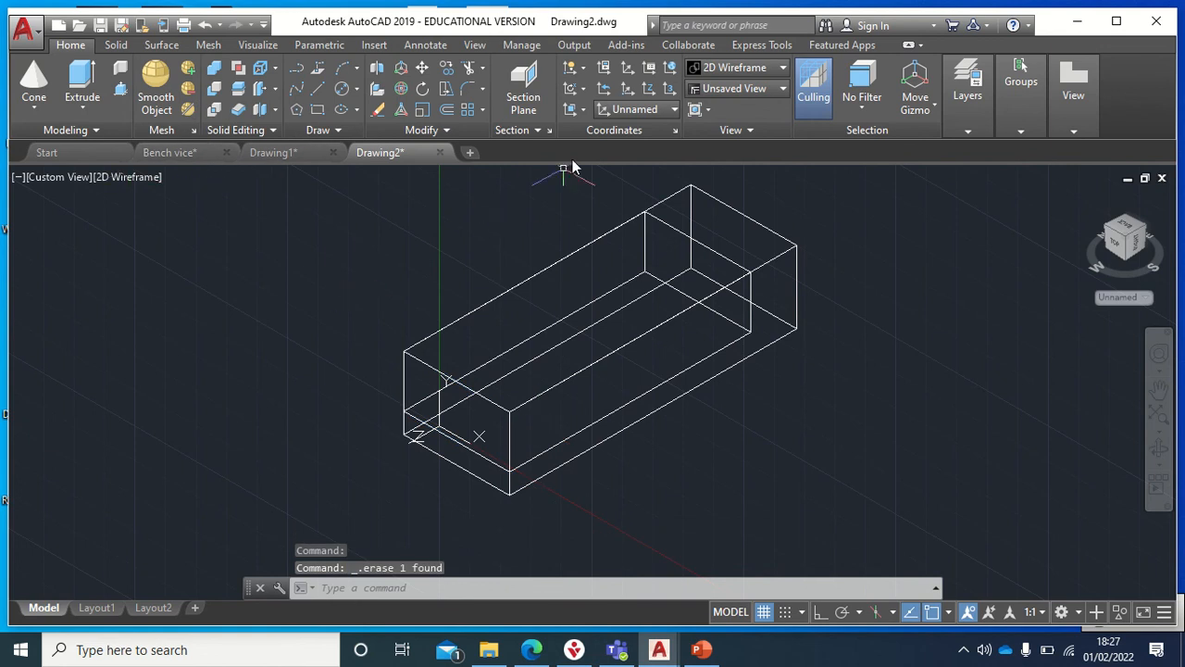
# Align the UCS to the upper face of the inner presspulled solid and accept the default orientation.
pyautogui.click(582, 109)
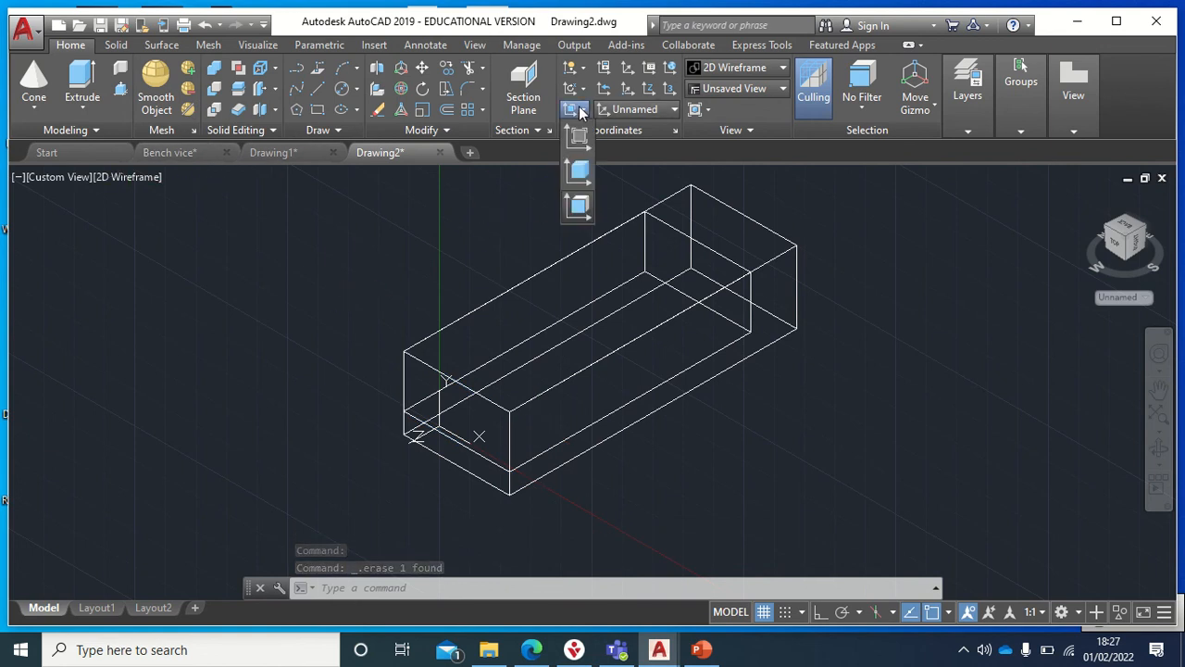
pyautogui.click(578, 210)
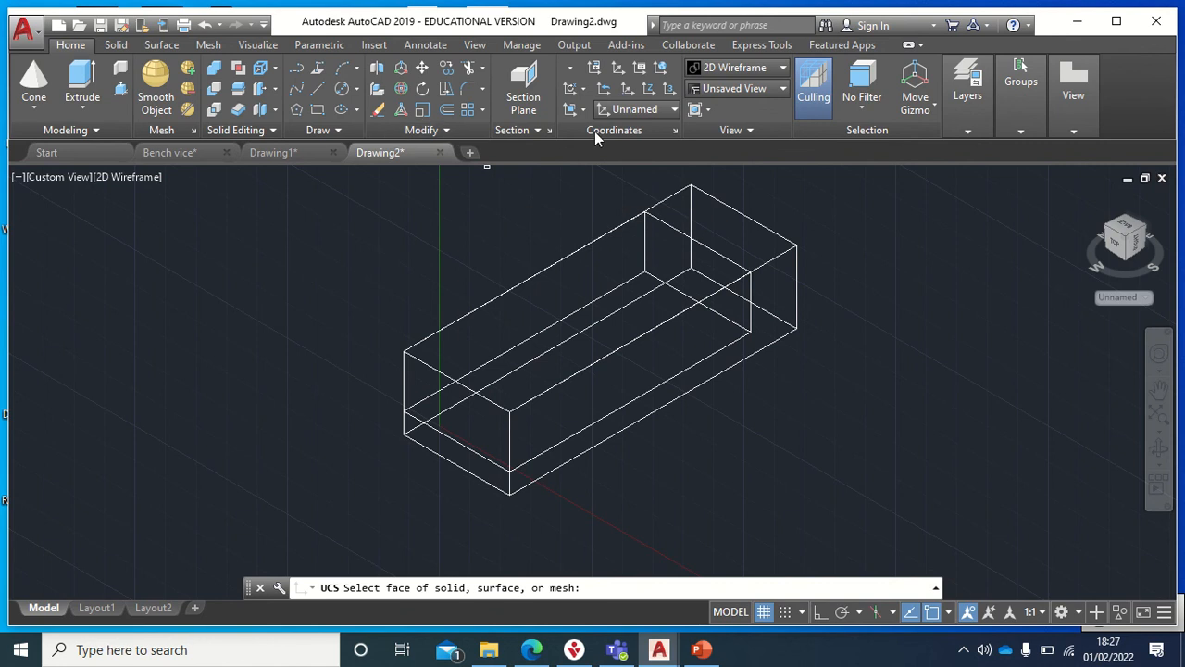
pyautogui.click(607, 326)
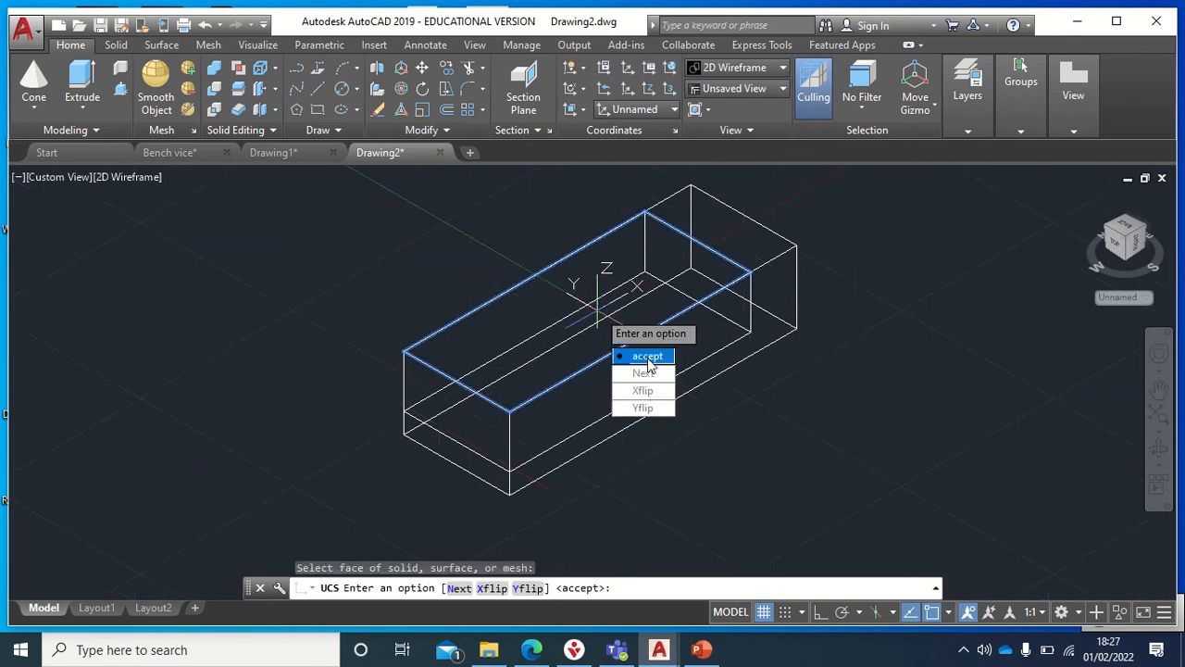
pyautogui.click(648, 358)
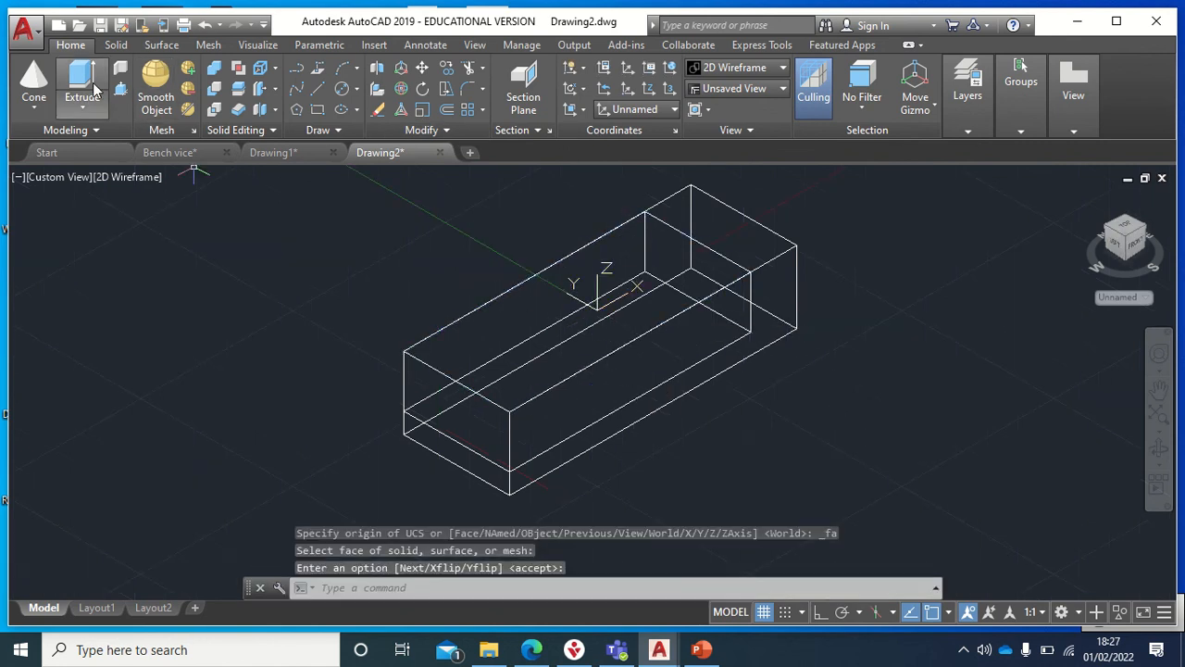
# Draw a large flat rectangle beside the box, parallel to the solid's upper face.
pyautogui.click(316, 113)
pyautogui.click(152, 289)
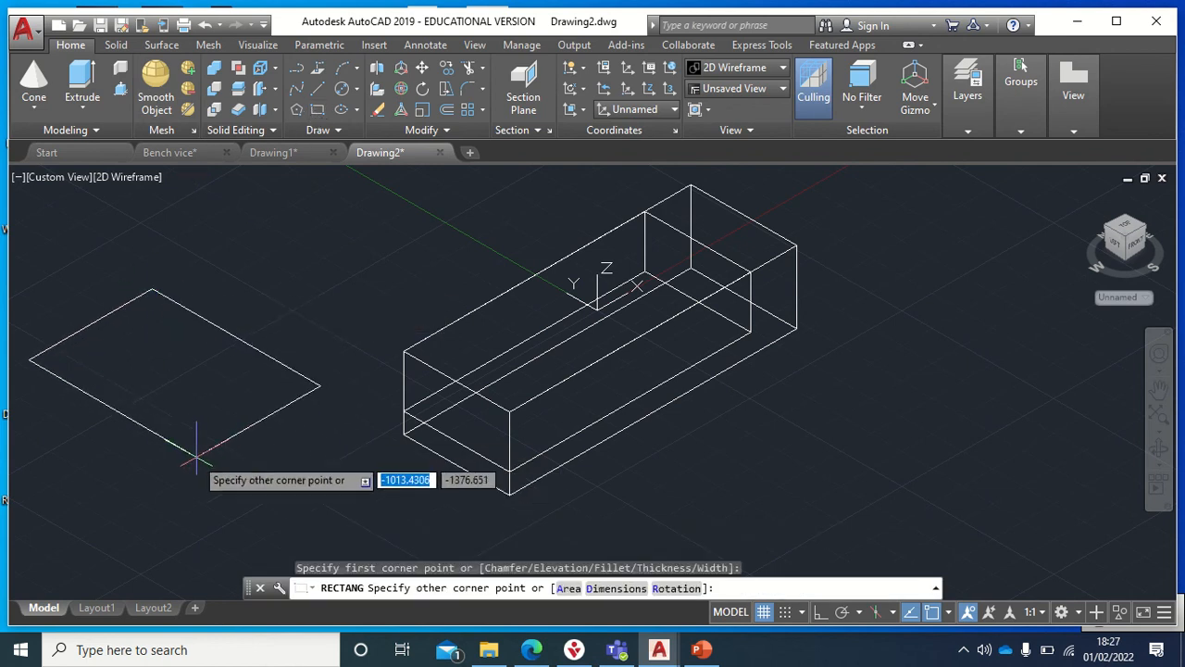
pyautogui.click(141, 504)
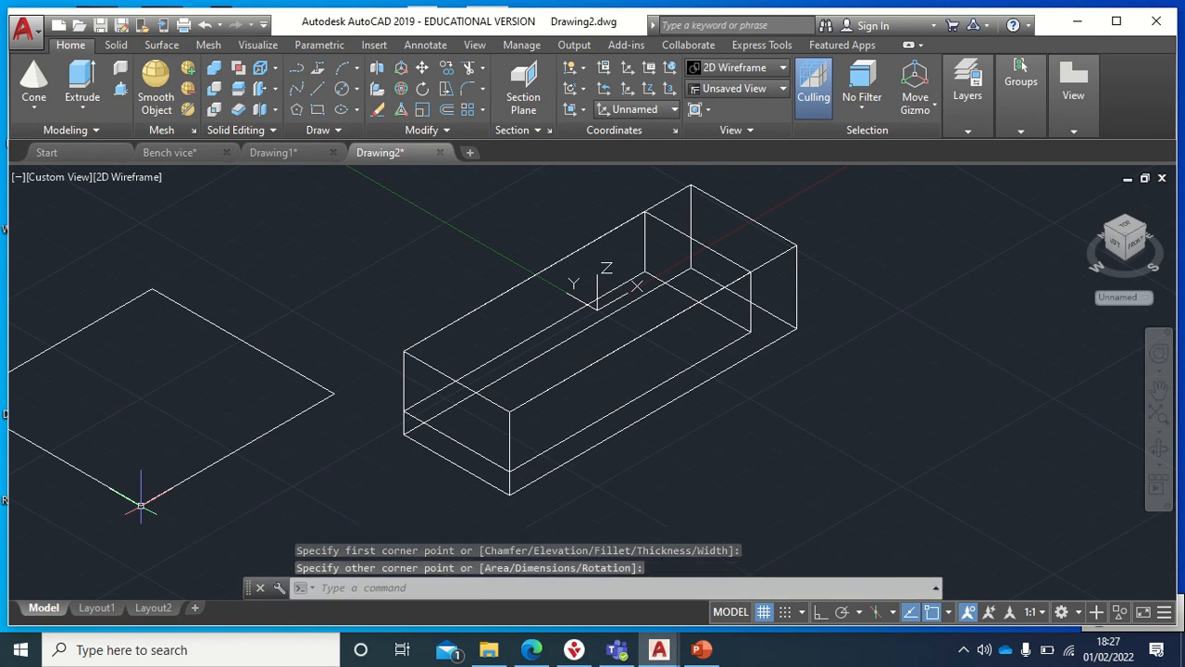
pyautogui.press('Escape')
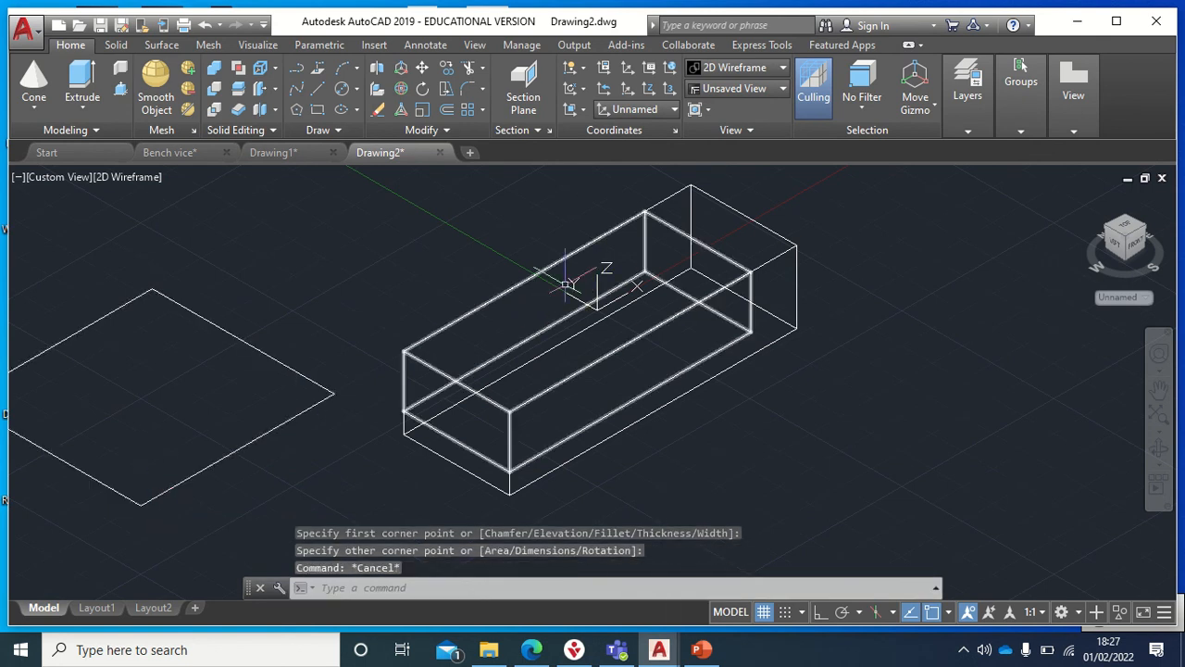
pyautogui.click(704, 242)
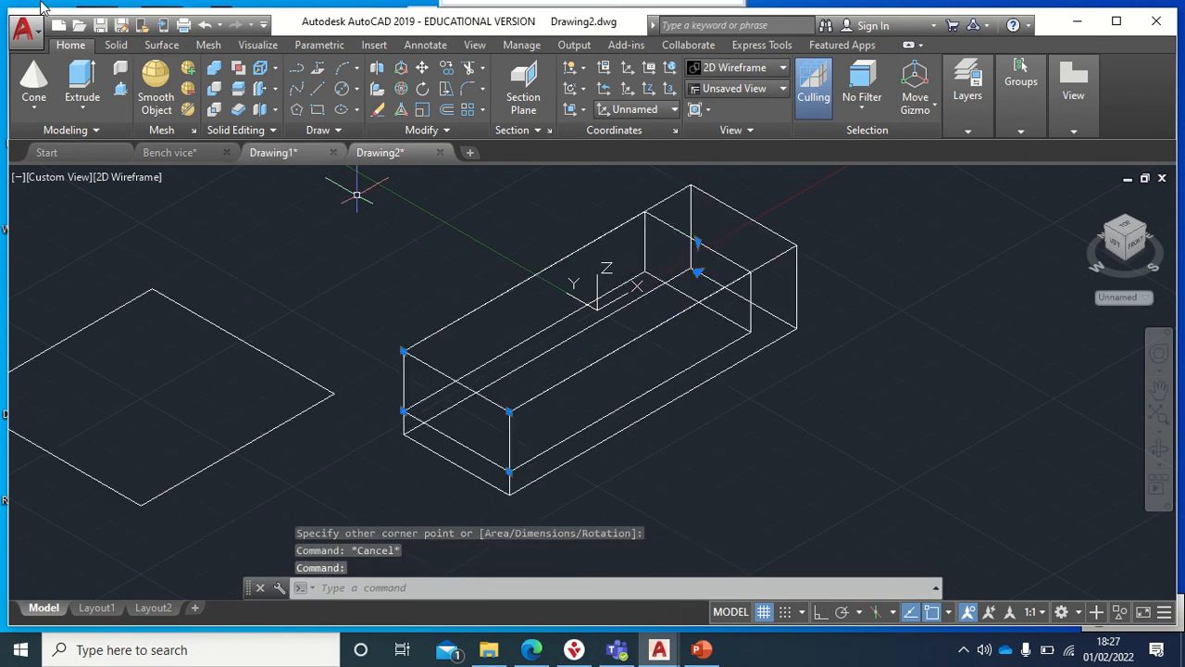
# Undo the flat rectangle, the UCS change, the erase, the inward presspull and the upright rectangle's move.
pyautogui.click(205, 26)
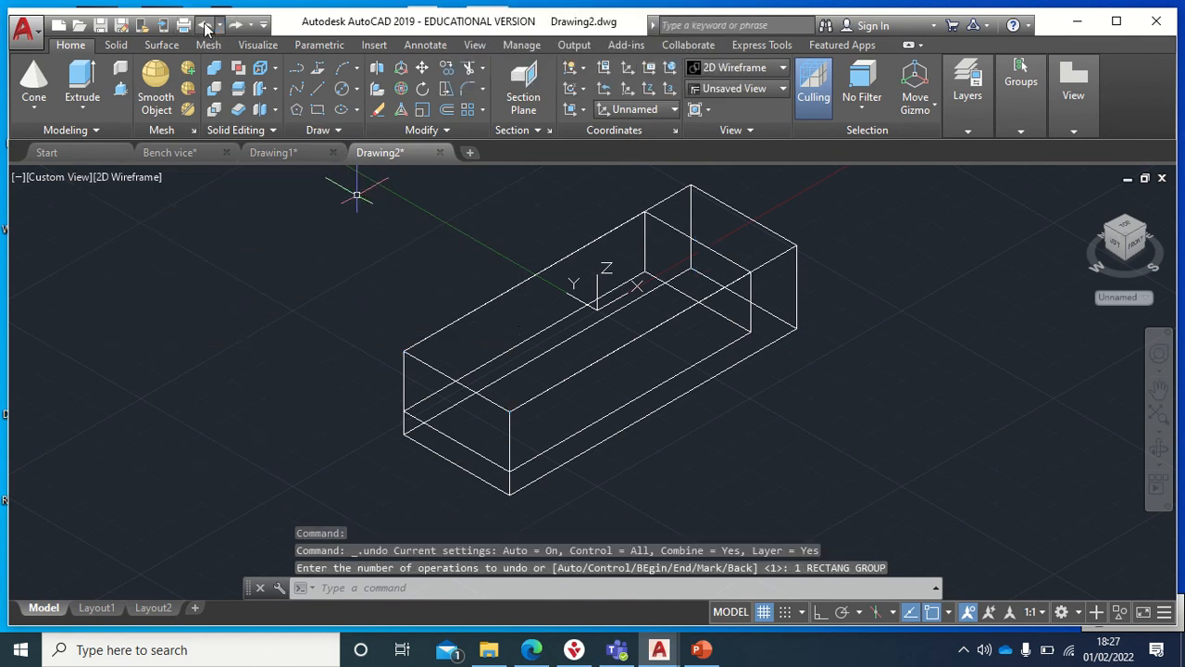
pyautogui.click(205, 26)
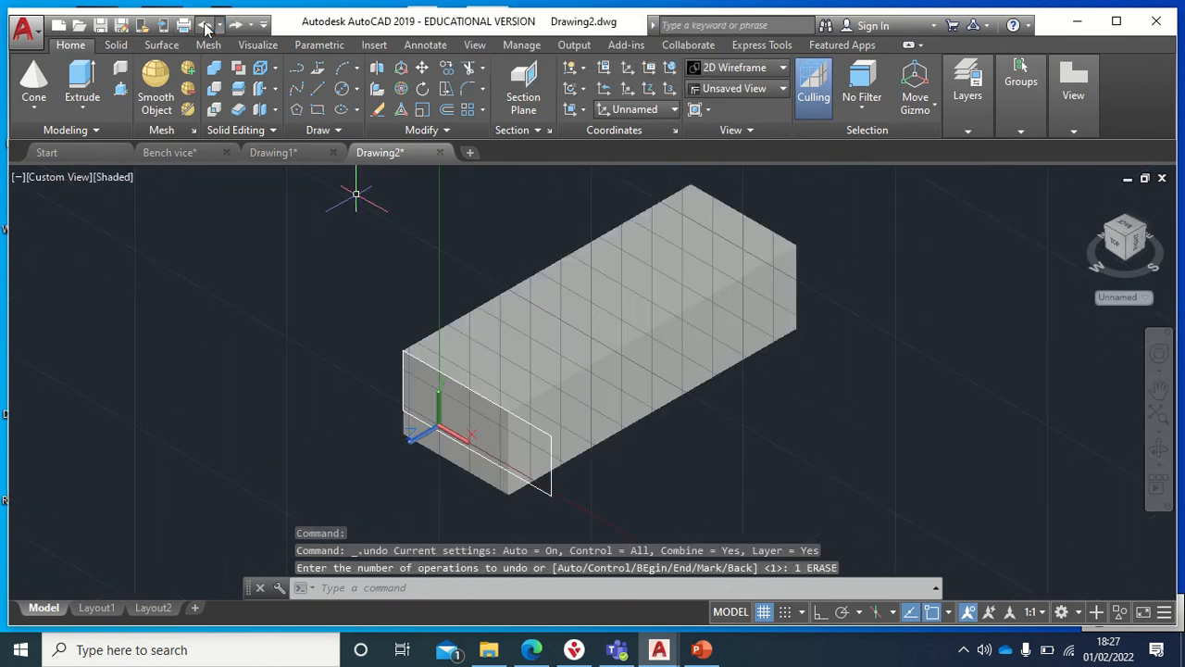
pyautogui.click(206, 26)
pyautogui.click(206, 26)
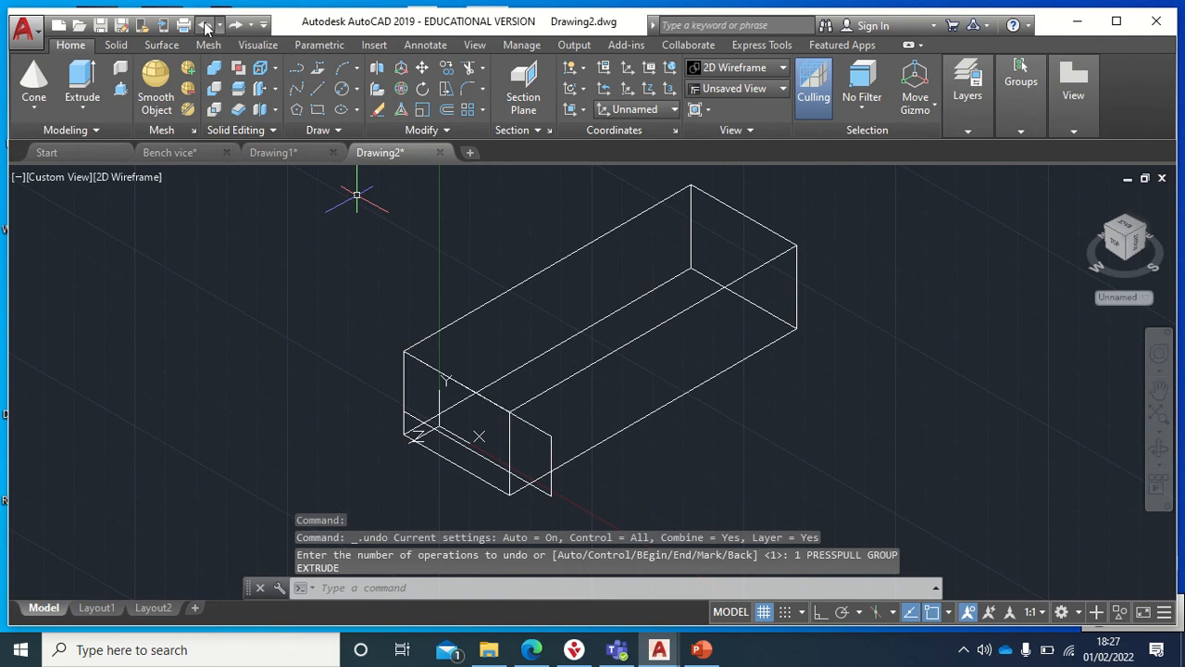
pyautogui.click(205, 26)
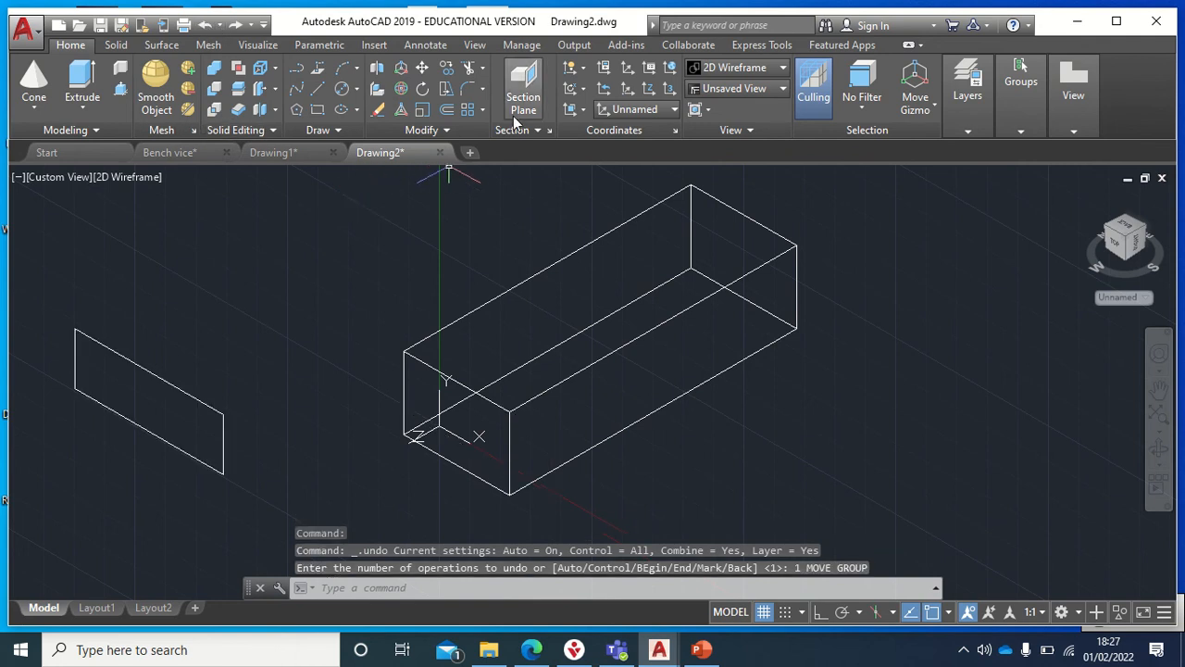
# Align the UCS to the top face of the plain box and accept the default orientation.
pyautogui.click(578, 111)
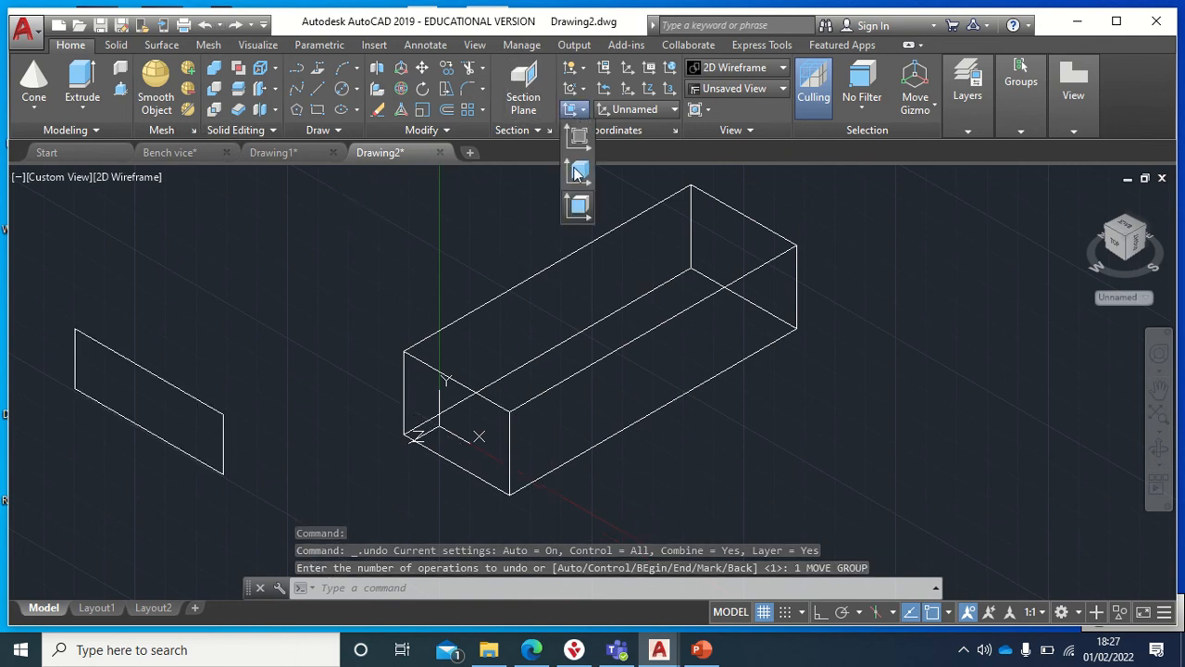
pyautogui.click(579, 211)
pyautogui.click(600, 313)
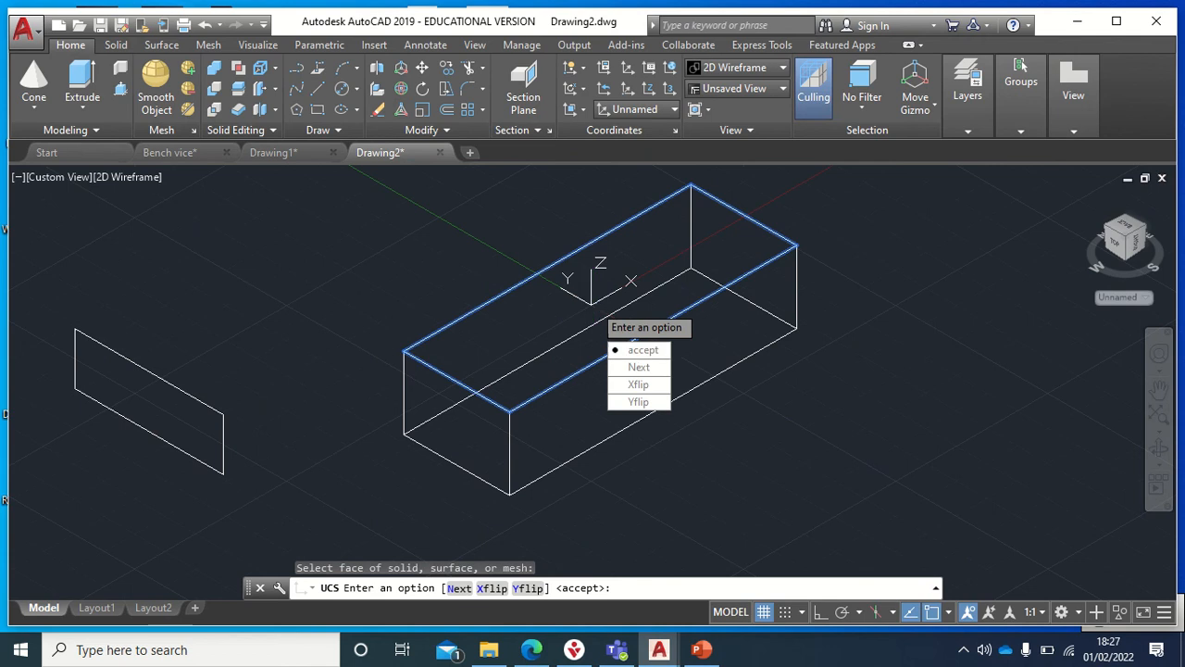
pyautogui.click(639, 349)
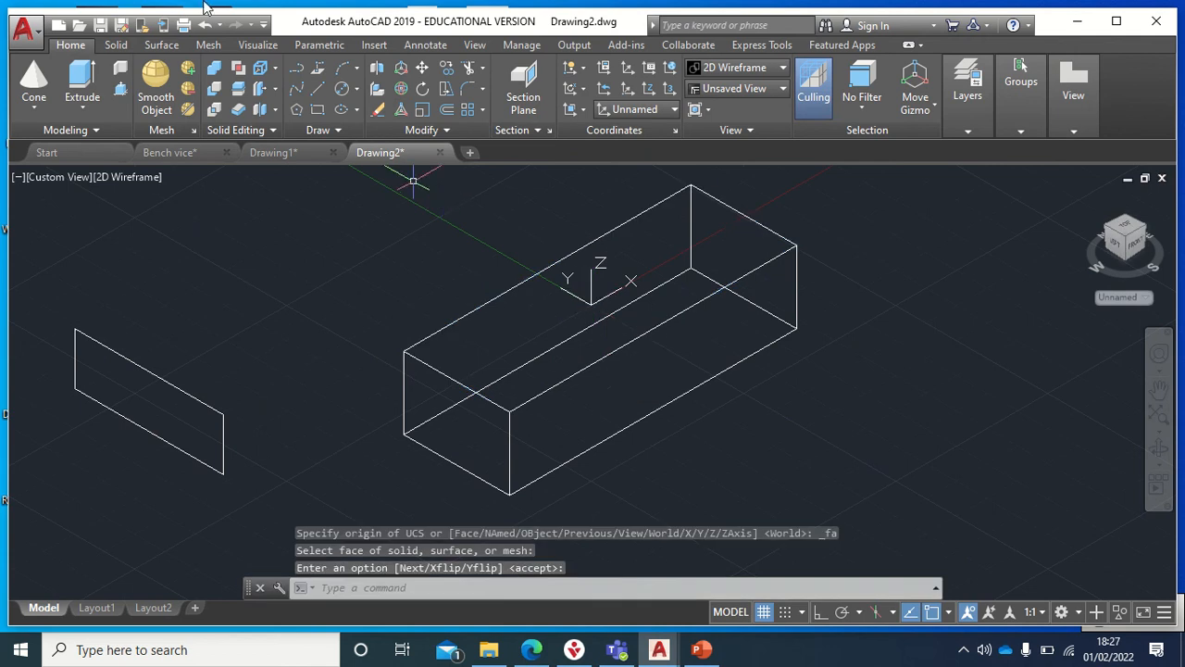
# Draw a flat rectangle behind the box, parallel to its top face, shorter than the box but wider.
pyautogui.click(323, 109)
pyautogui.click(216, 260)
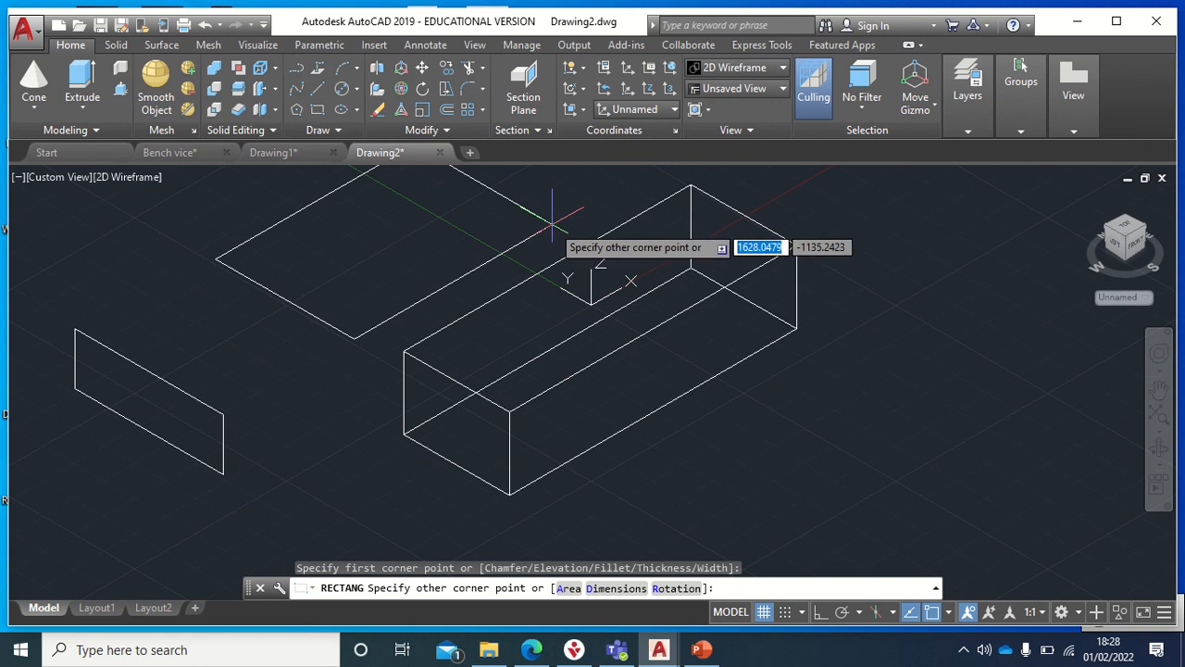
pyautogui.click(552, 221)
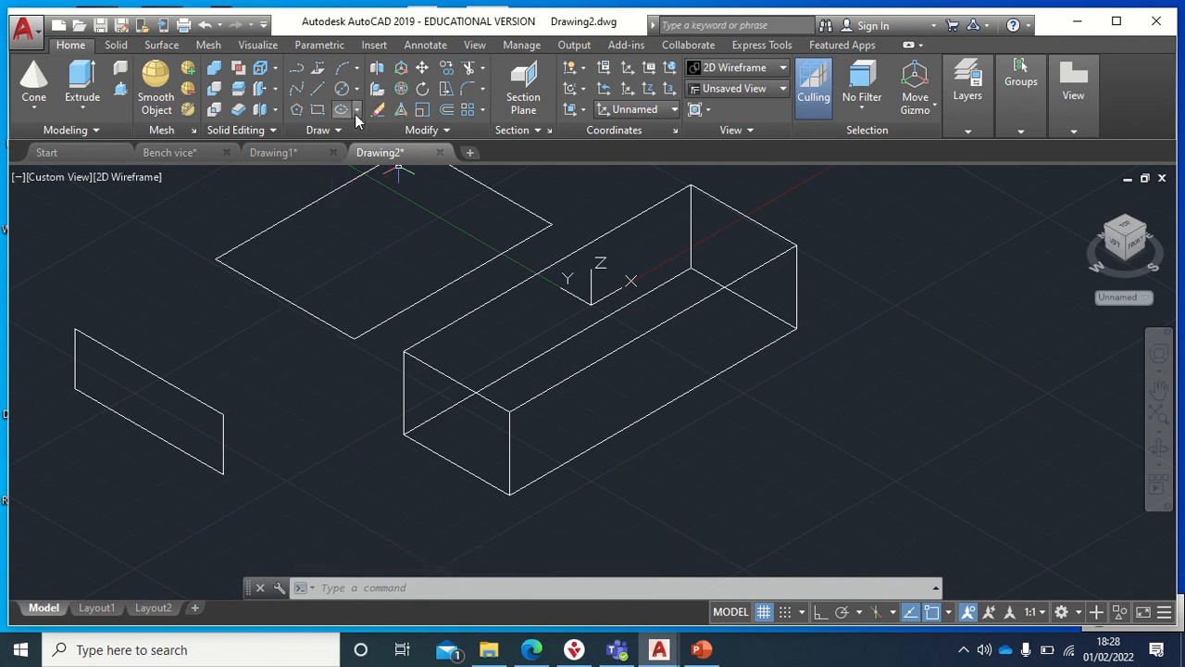
# Move the flat rectangle from the midpoint of its near long edge to the midpoint of the box's near upper long edge.
pyautogui.click(421, 68)
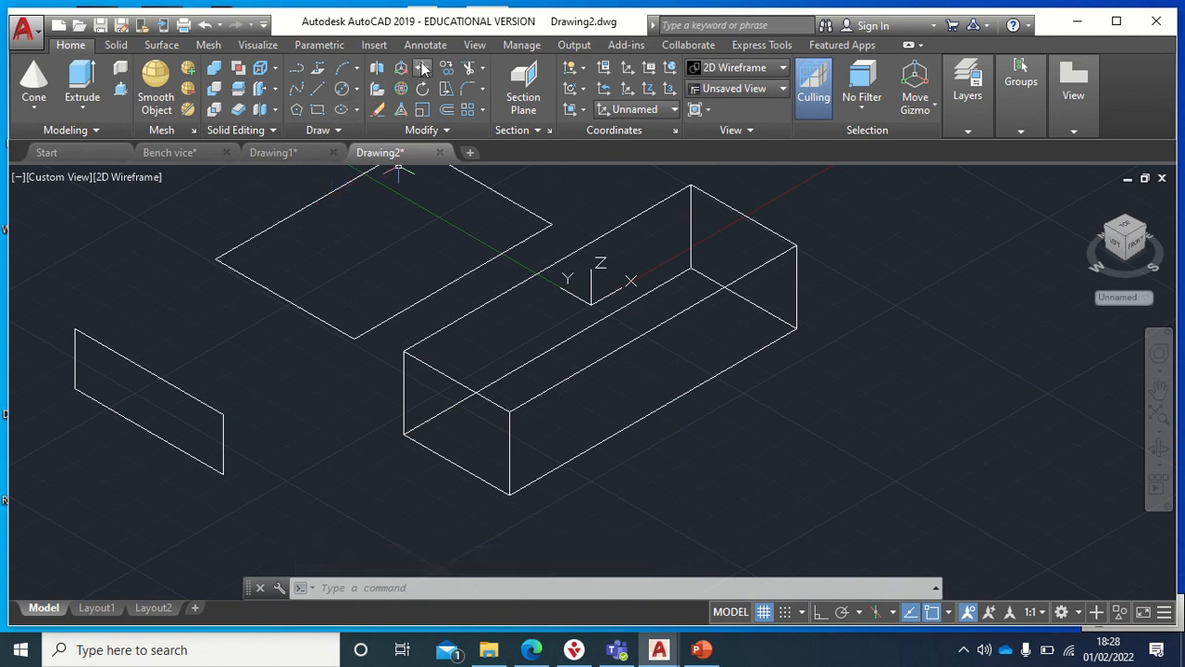
pyautogui.click(426, 298)
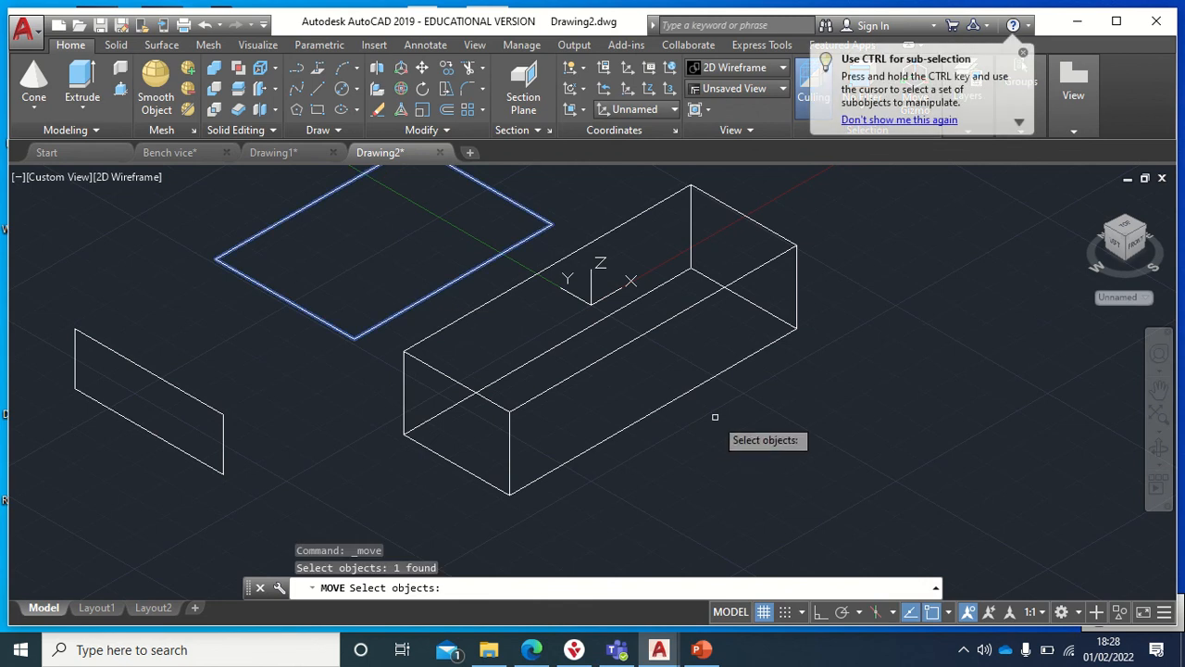
pyautogui.press('Return')
pyautogui.keyDown('shift'); pyautogui.rightClick(878, 428); pyautogui.keyUp('shift')
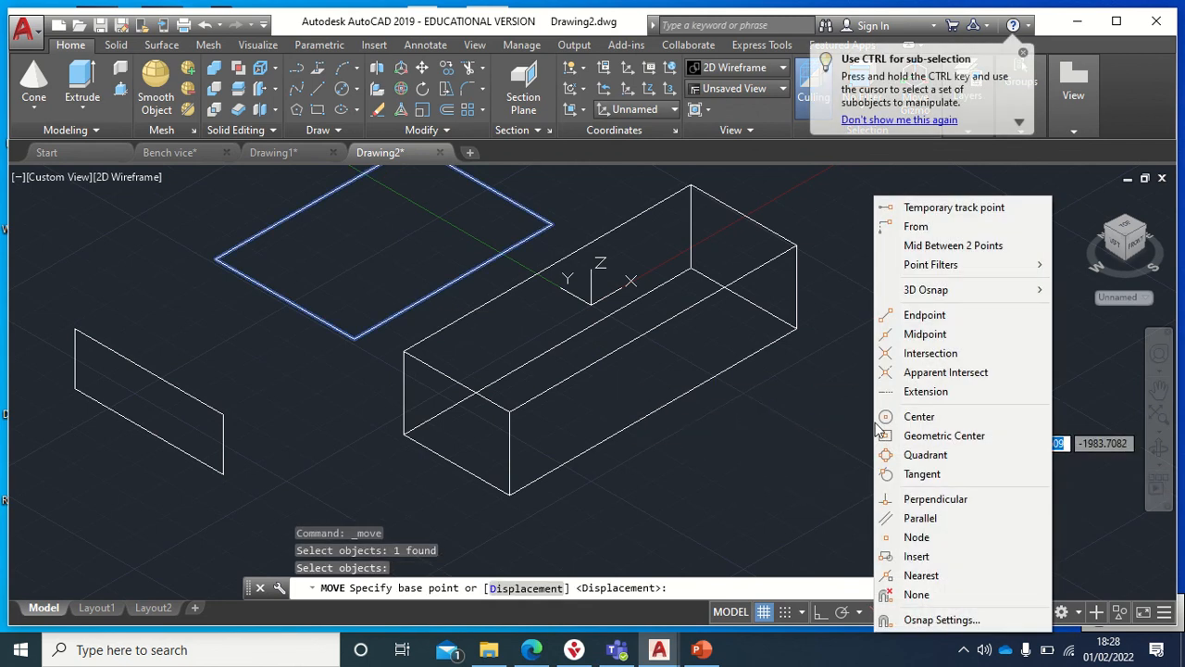
pyautogui.click(926, 335)
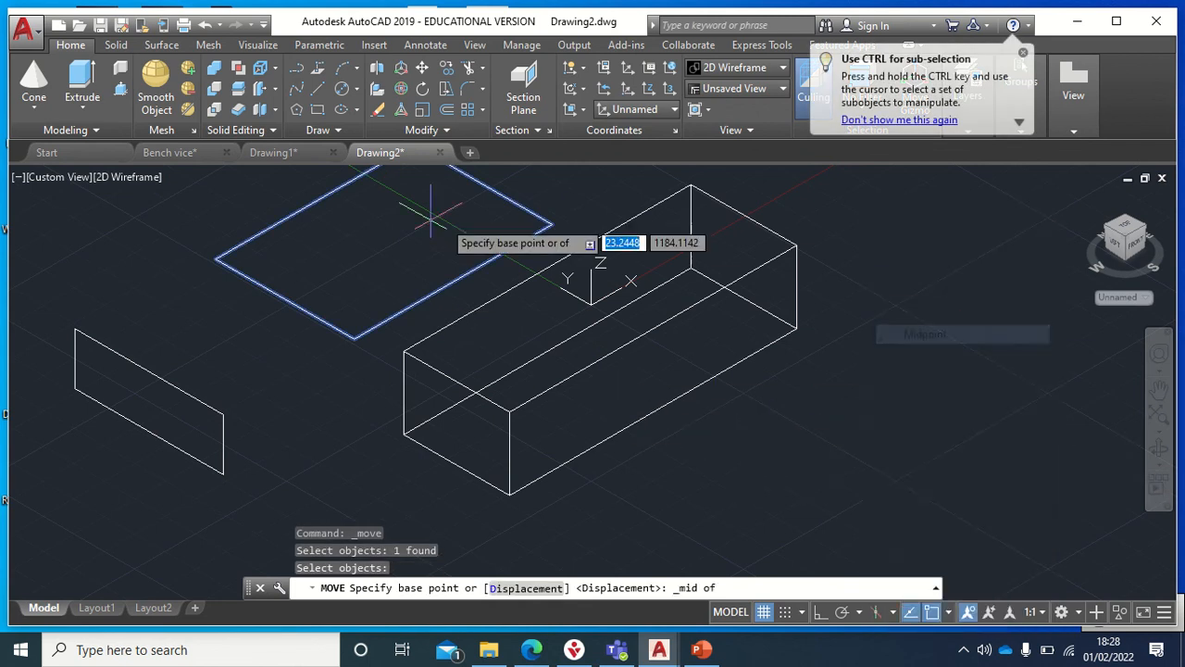
pyautogui.click(453, 283)
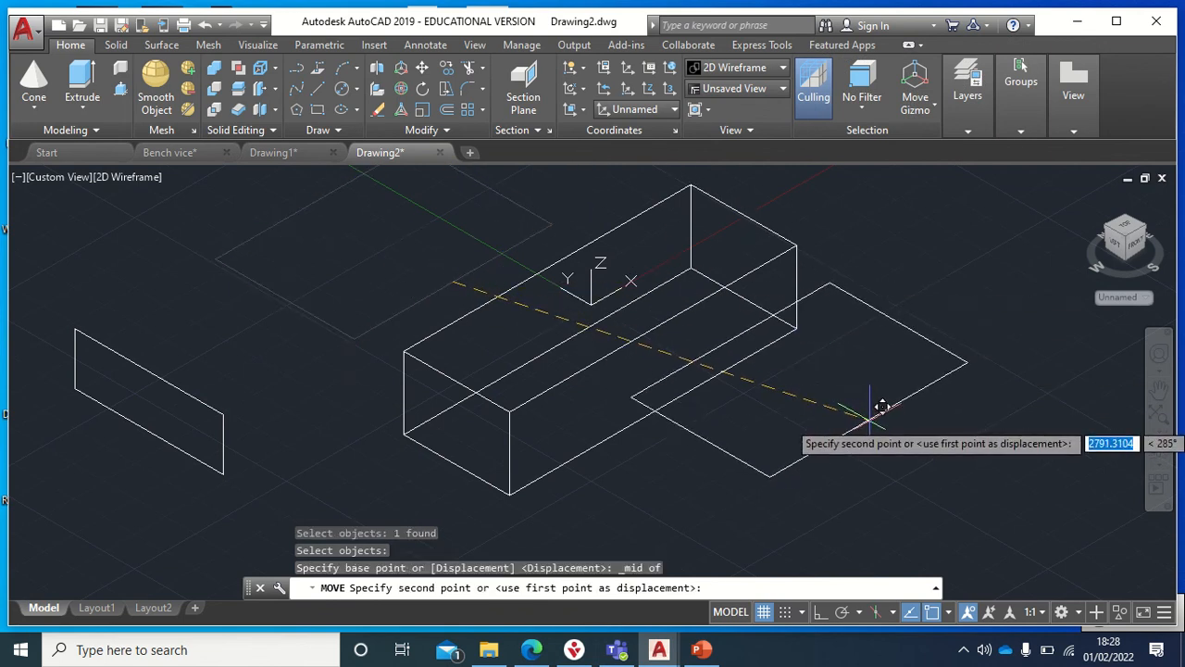
pyautogui.keyDown('shift'); pyautogui.rightClick(873, 424); pyautogui.keyUp('shift')
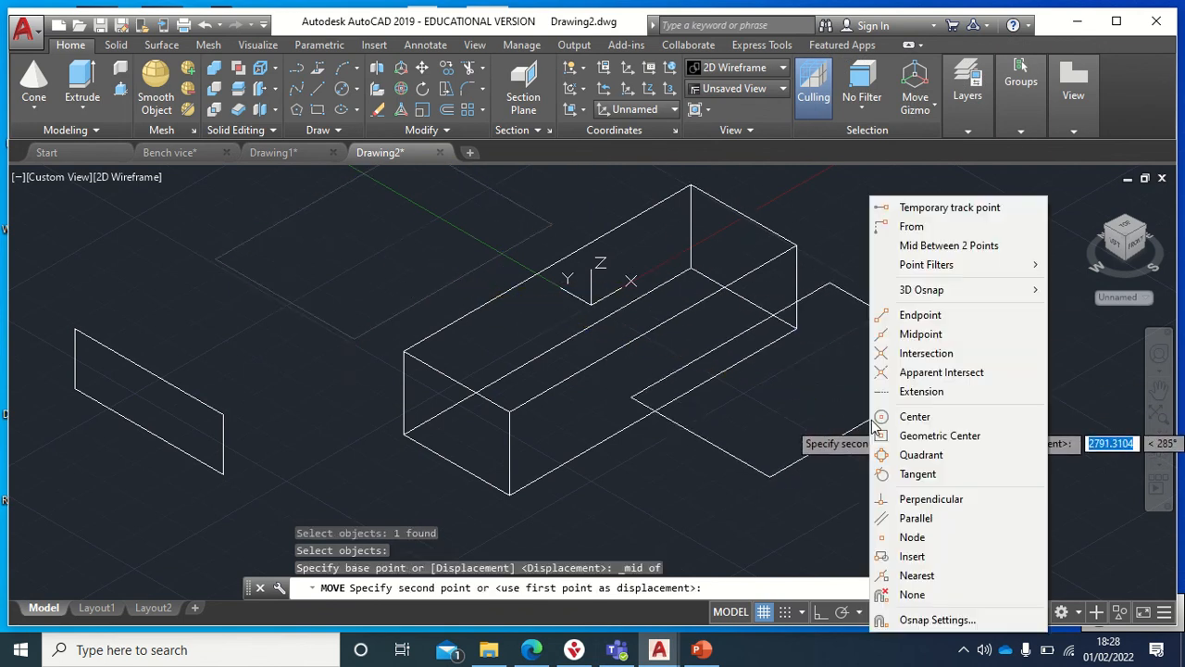
pyautogui.click(922, 334)
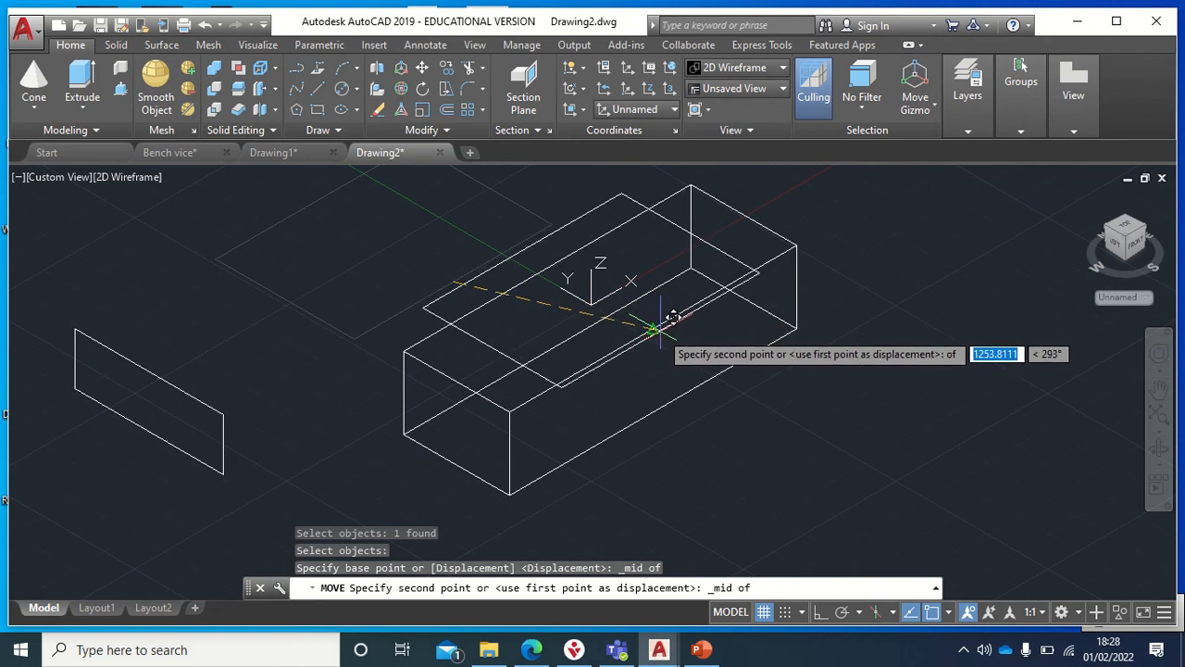
pyautogui.click(653, 328)
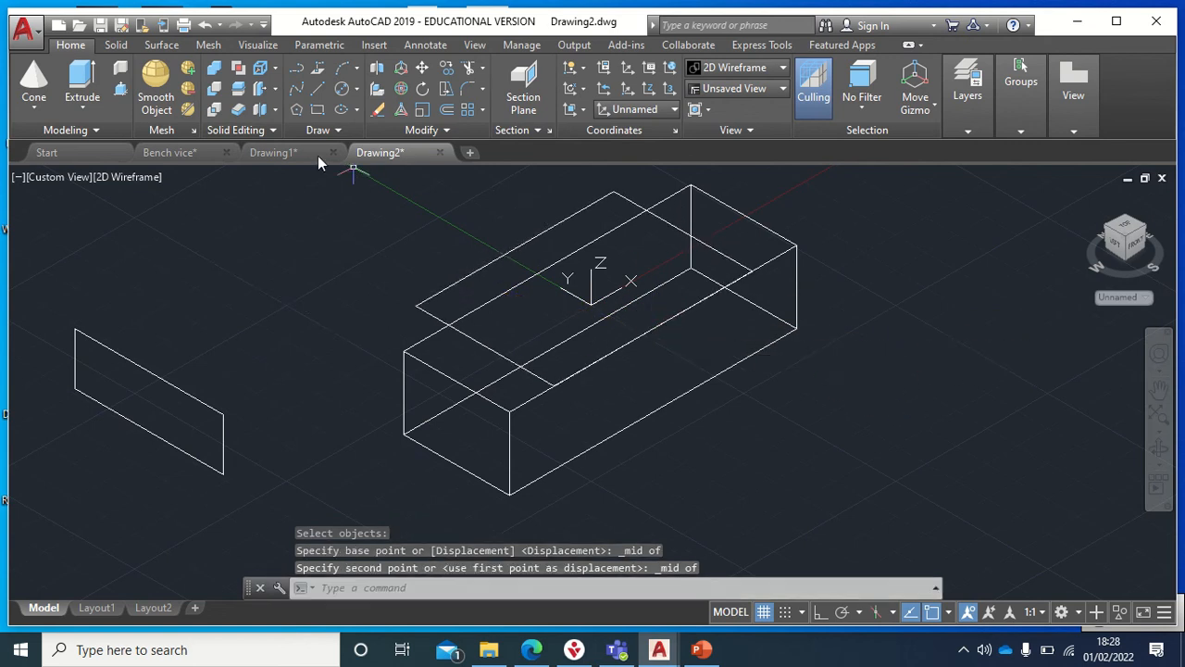
# Presspull the area where the flat rectangle overlaps the box's top face about 402 units down into the box.
pyautogui.click(120, 88)
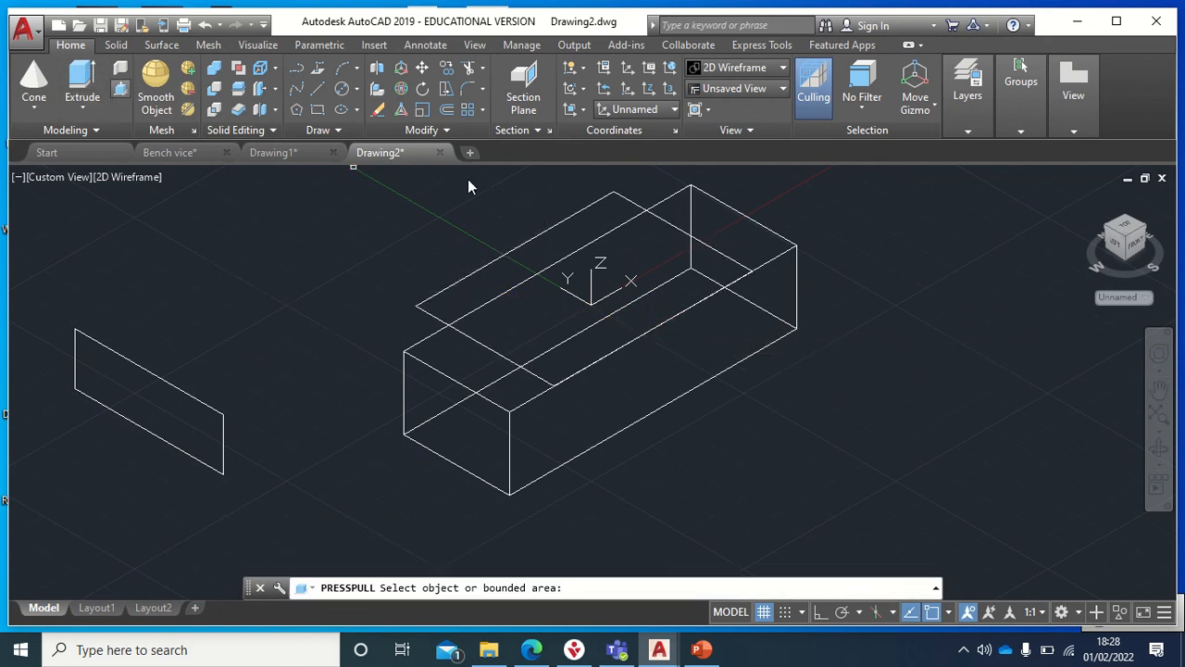
pyautogui.click(639, 328)
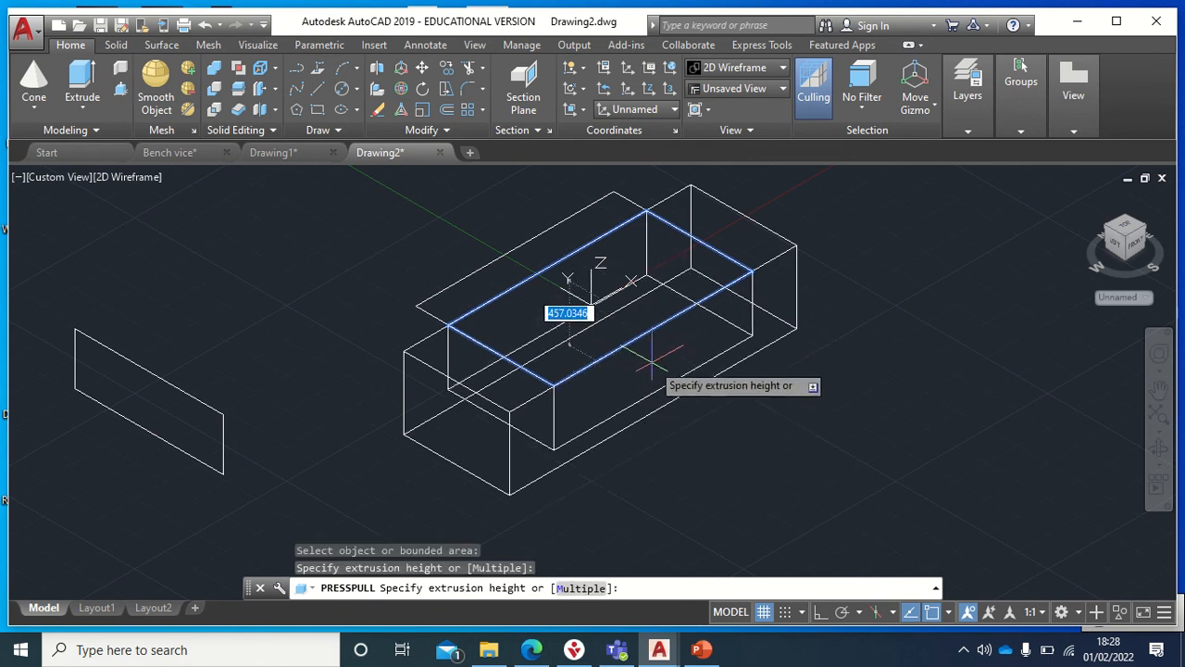
pyautogui.click(653, 358)
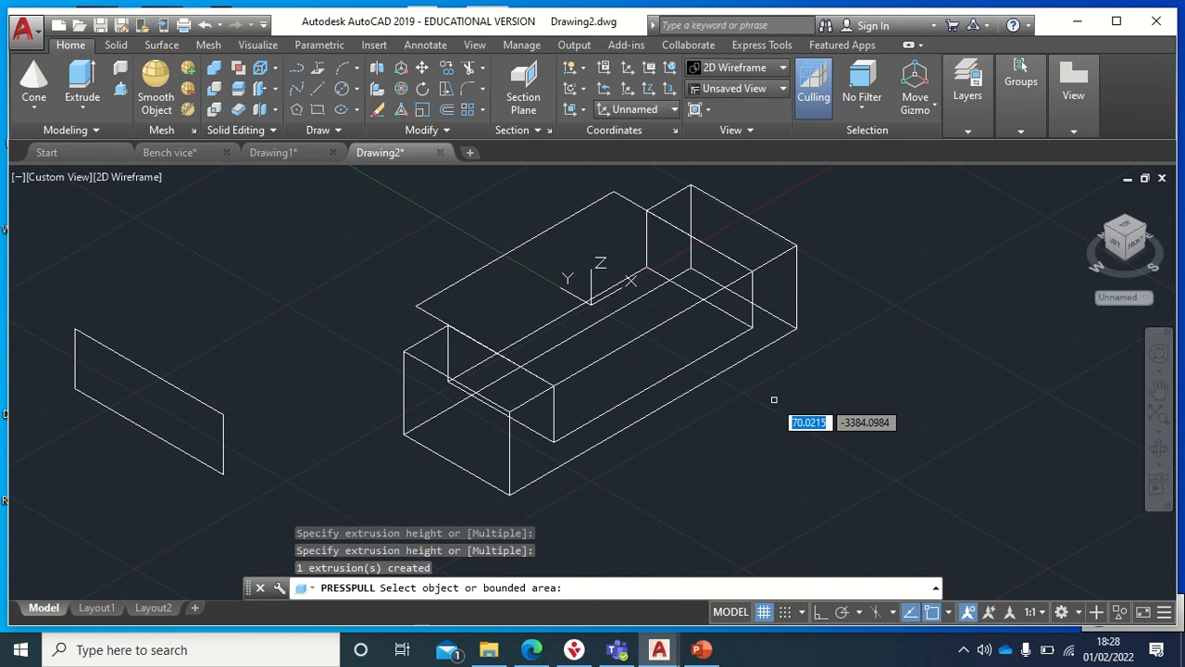
pyautogui.press('Return')
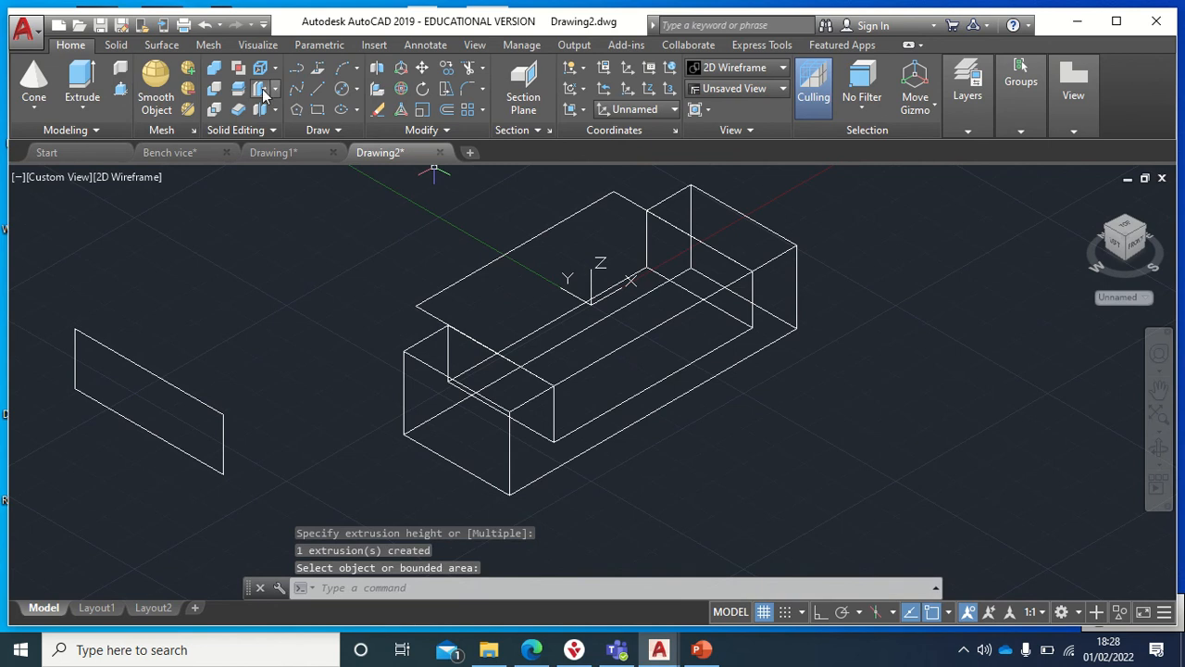
# Try to subtract the flat rectangle from the box.
pyautogui.click(214, 90)
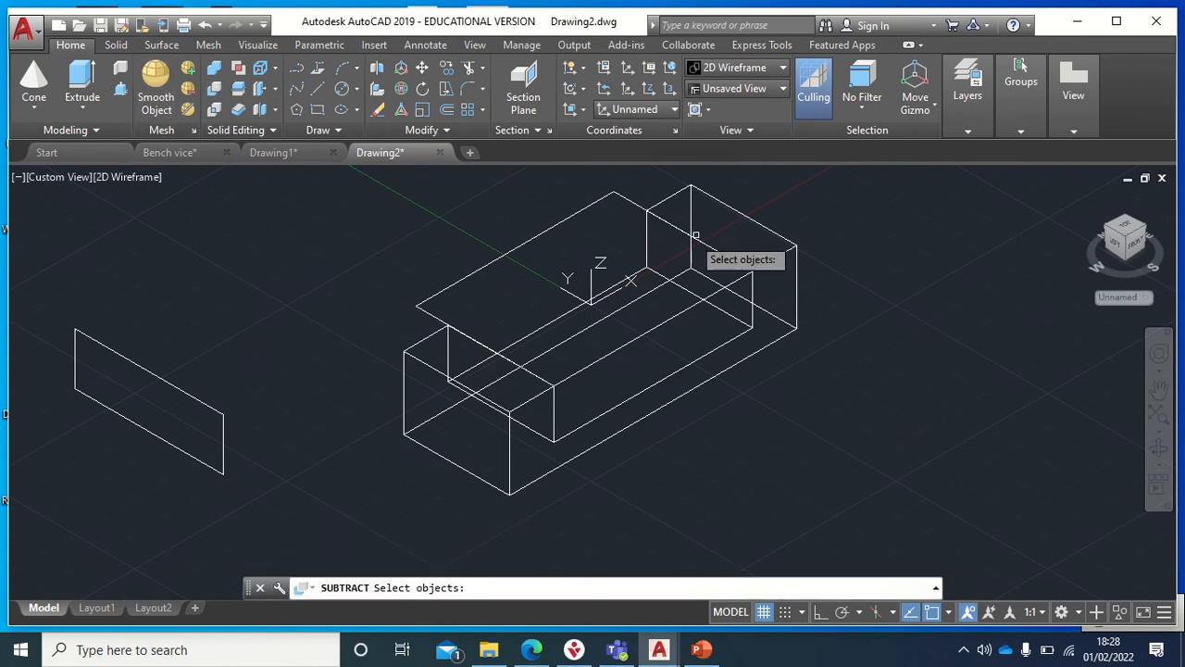
pyautogui.click(784, 254)
pyautogui.press('Return')
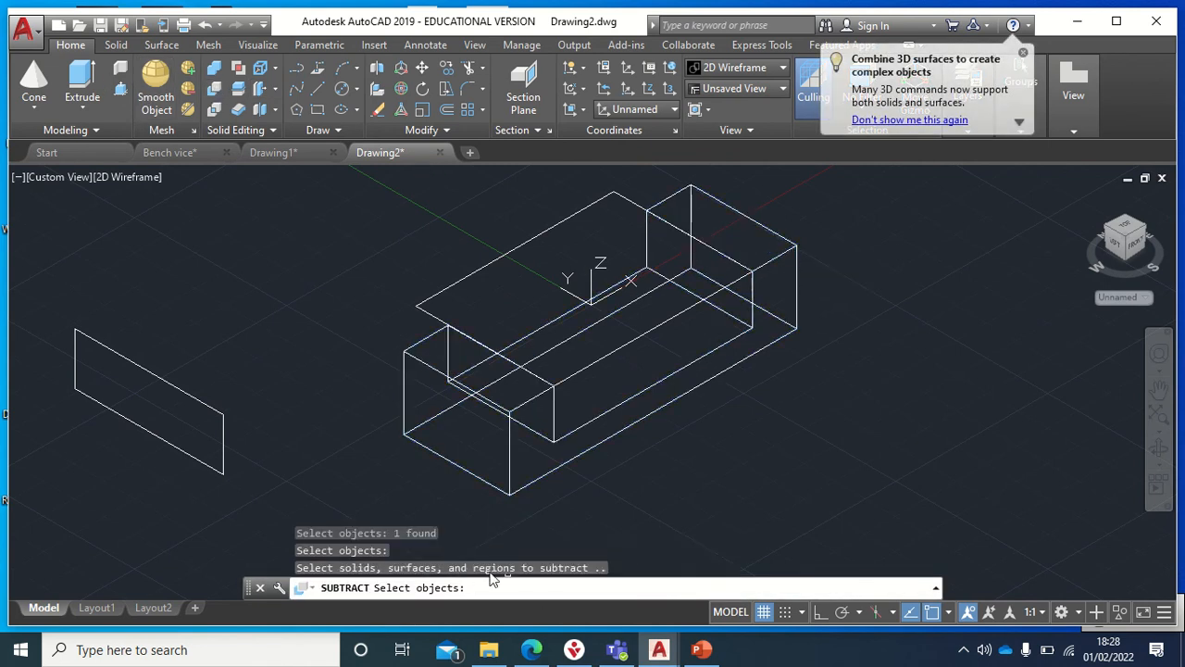
pyautogui.click(661, 323)
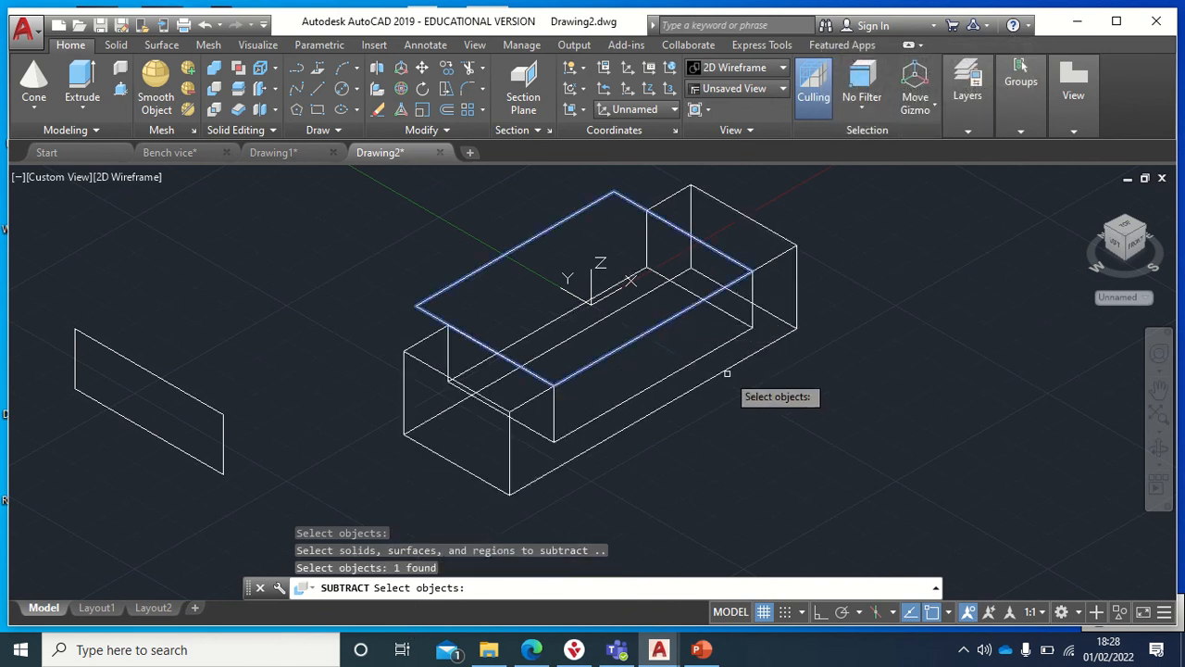
pyautogui.press('Return')
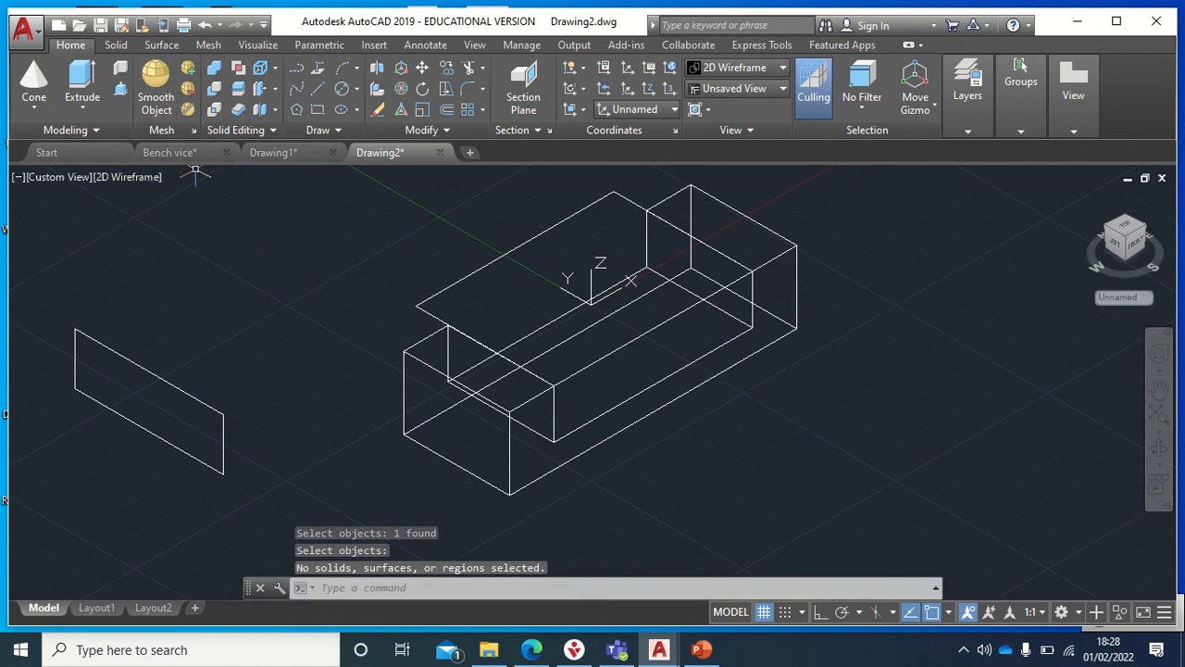
# Set the visual style to Shaded and examine the recess cut into the box.
pyautogui.click(153, 184)
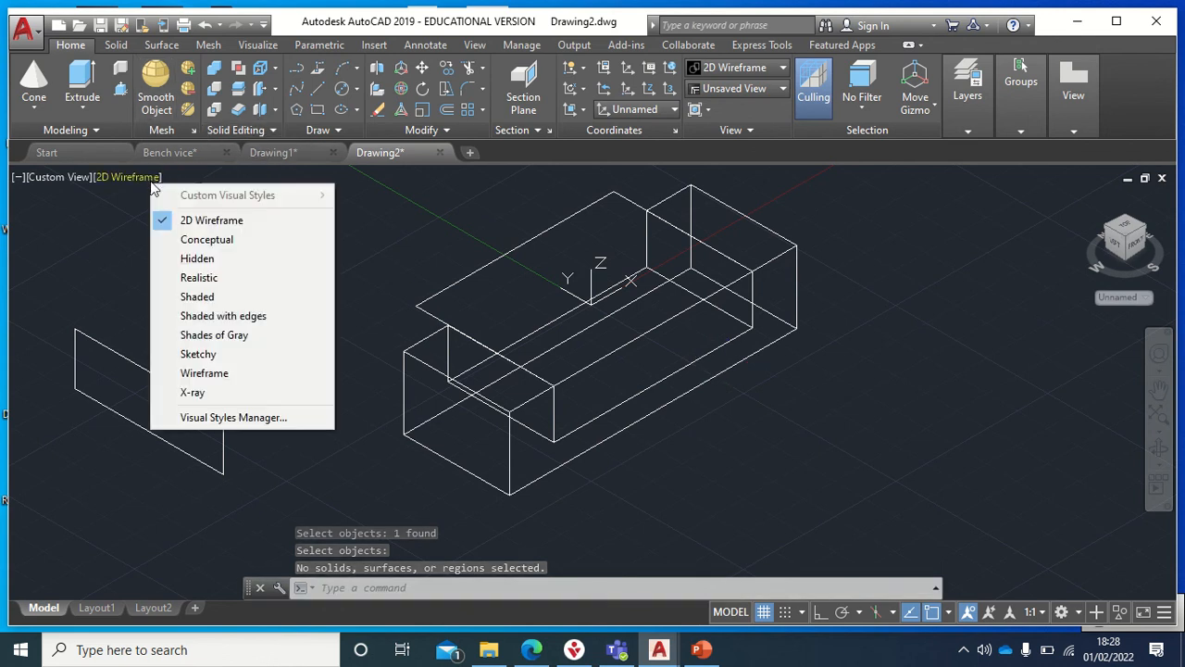
pyautogui.click(197, 296)
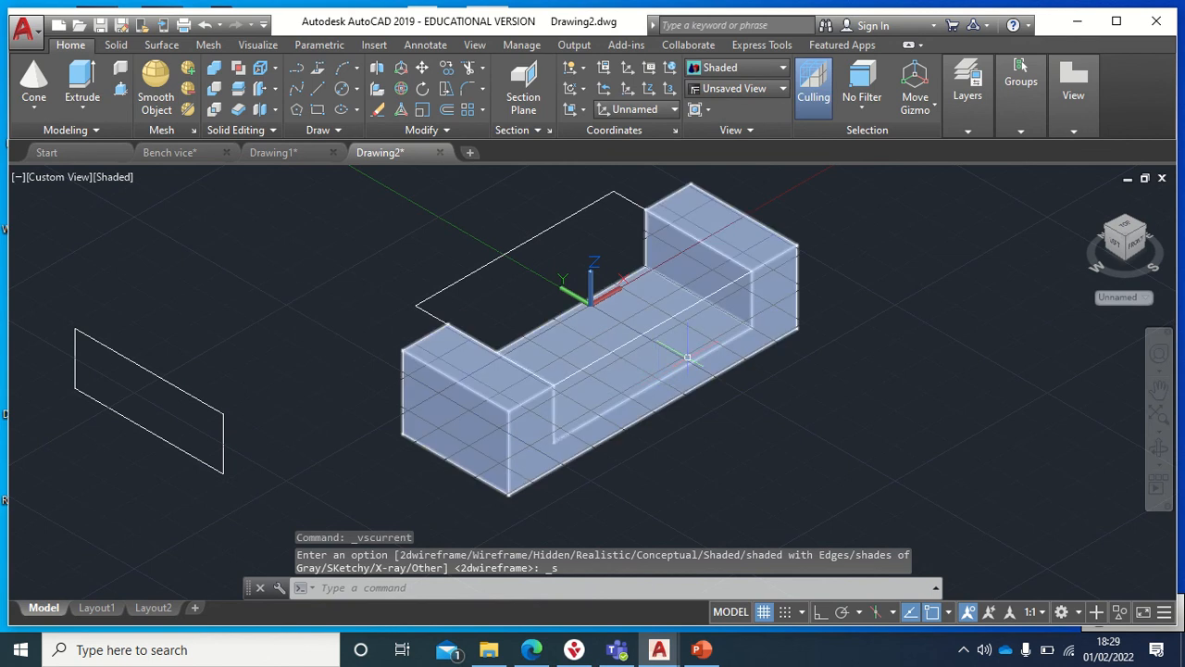
pyautogui.keyDown('shift'); pyautogui.moveTo(888, 344); pyautogui.dragTo(838, 338, button='middle'); pyautogui.keyUp('shift')
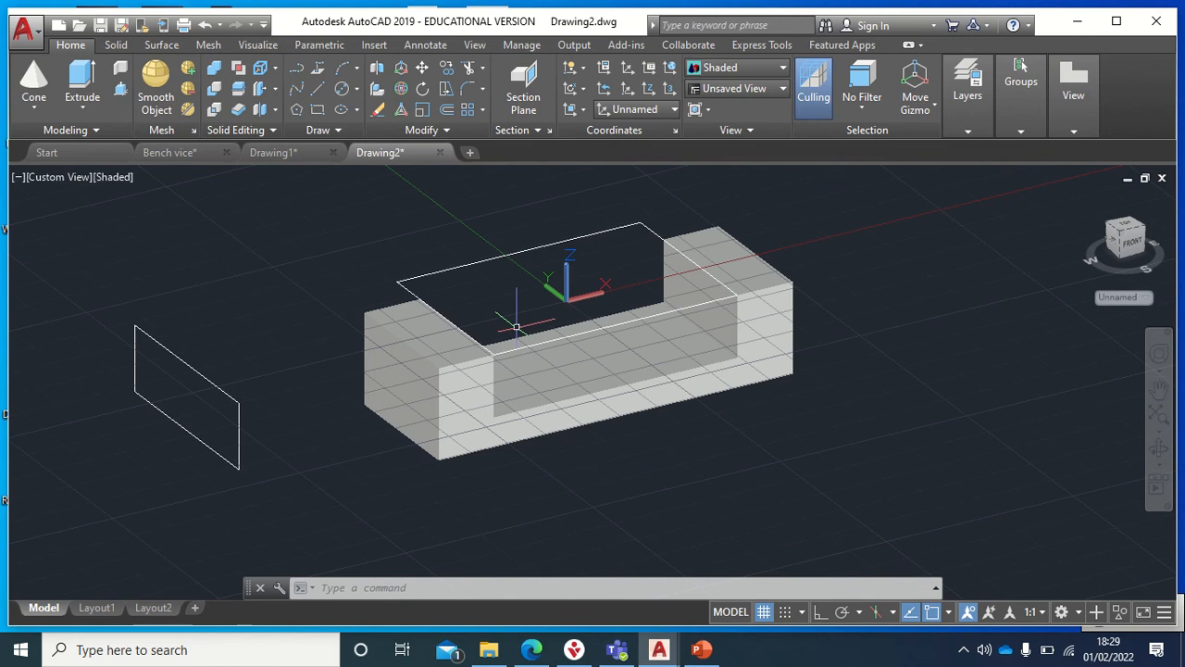
# Check the bench vice drawing, then create a new blank drawing and set it to the Front view.
pyautogui.click(170, 153)
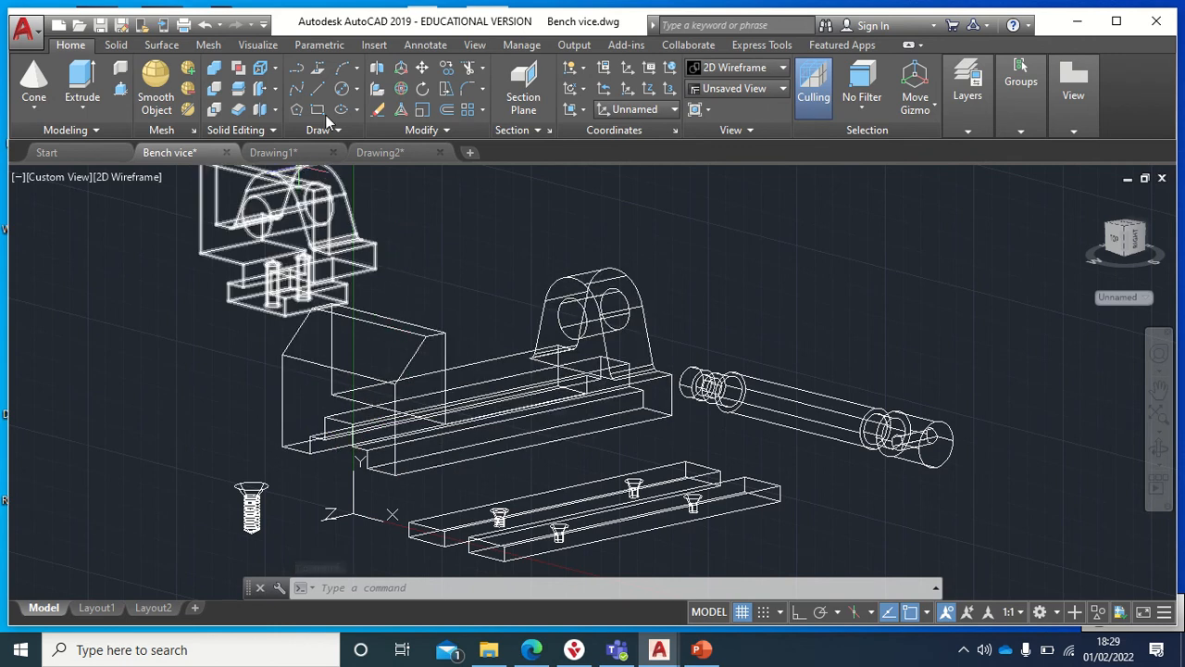
pyautogui.click(471, 153)
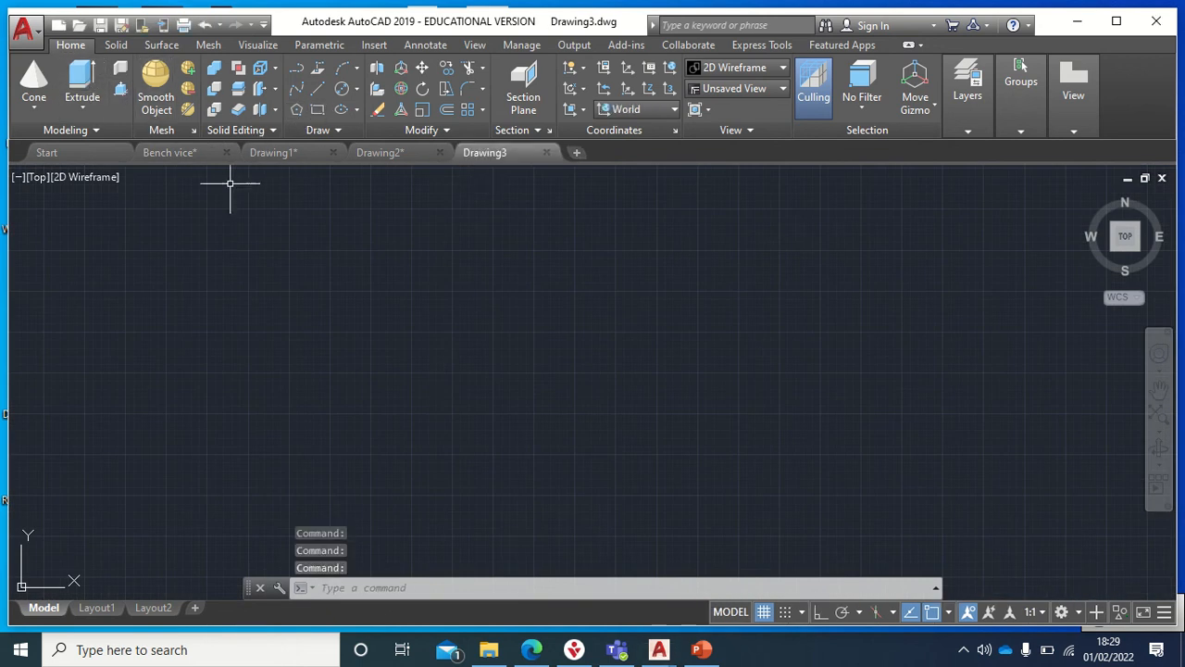
pyautogui.click(35, 178)
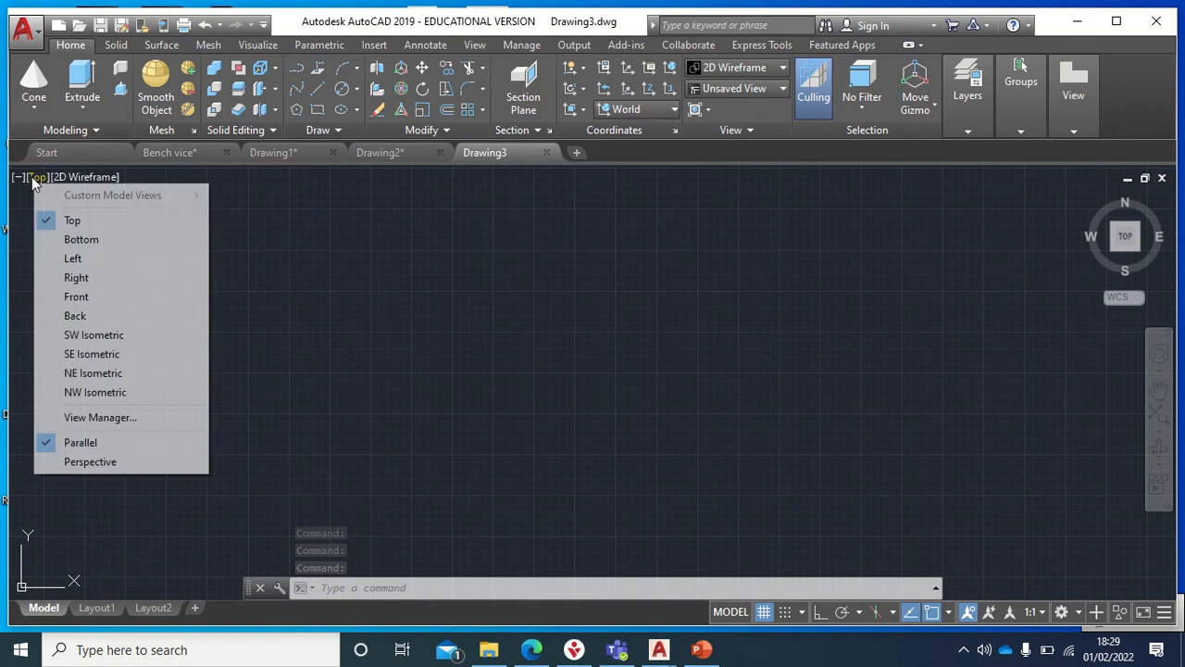
pyautogui.click(89, 299)
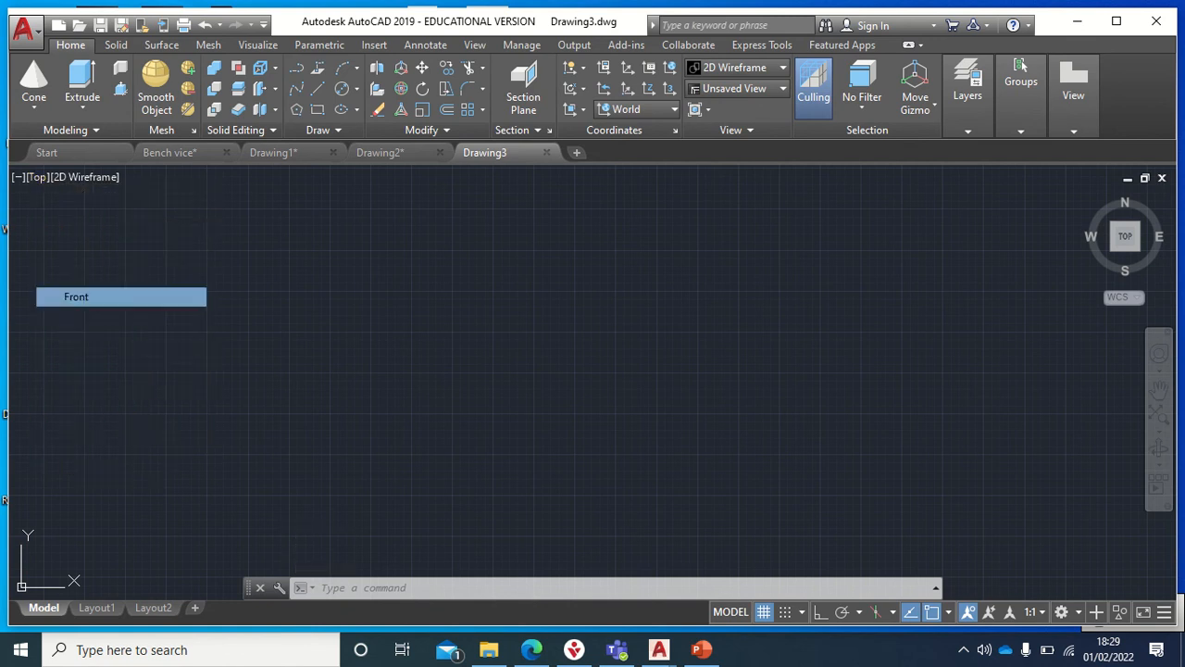
# Draw a rectangle, wider than it is tall, just above the X axis and clear of the origin.
pyautogui.click(317, 108)
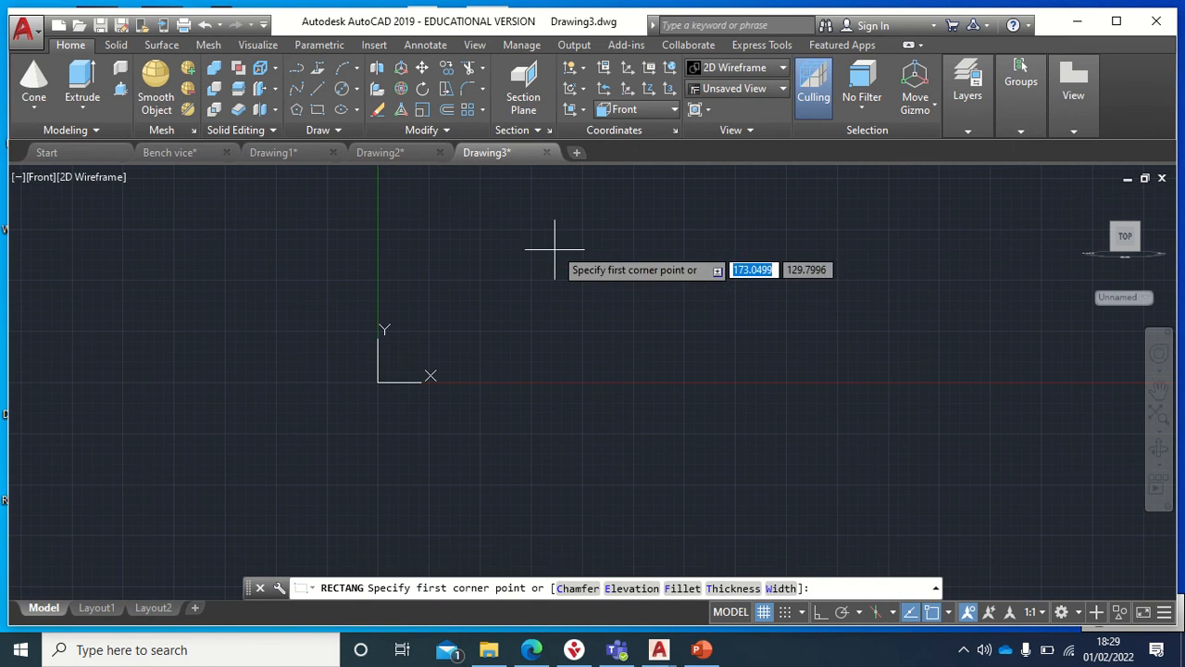
pyautogui.click(551, 219)
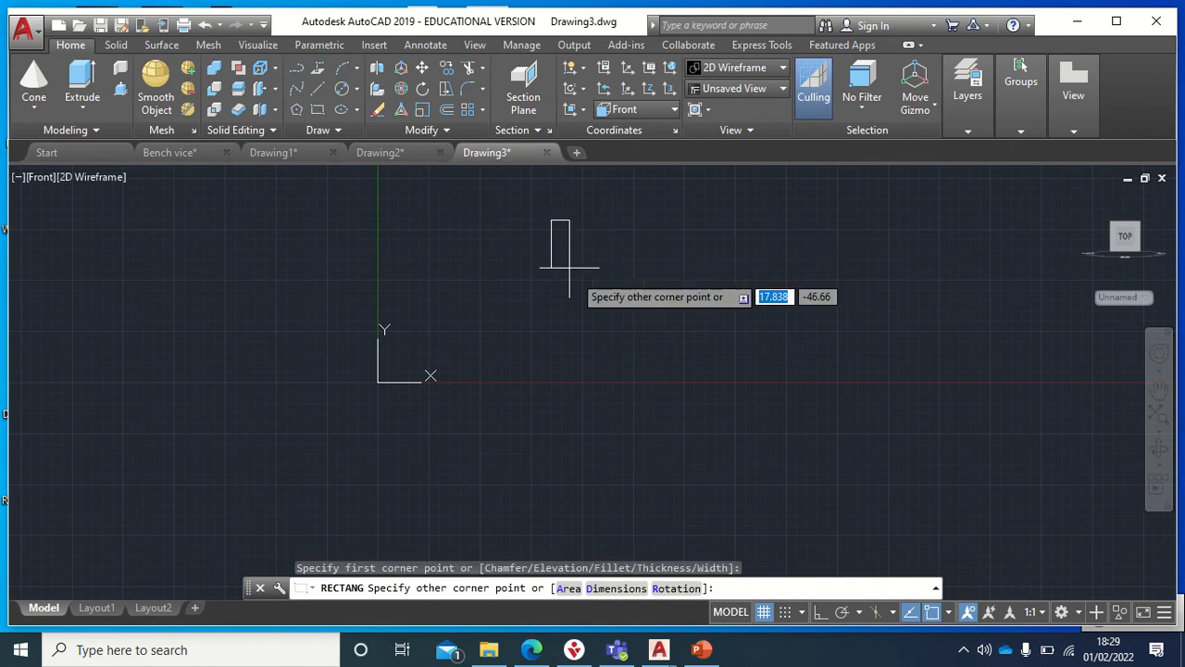
pyautogui.click(727, 354)
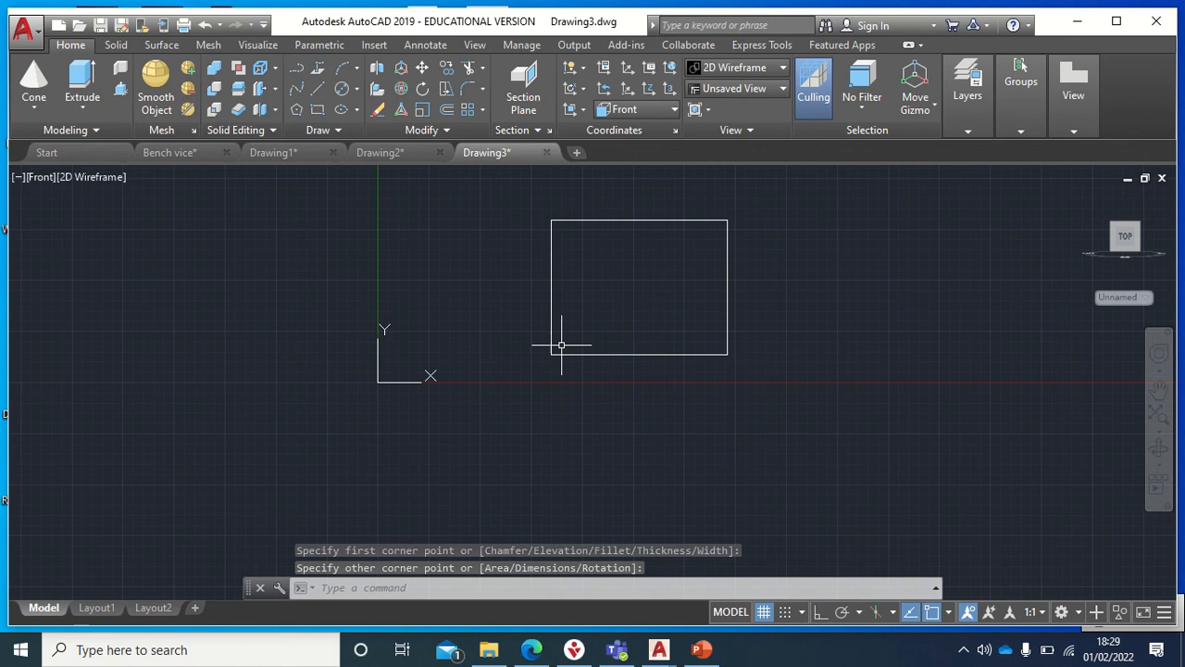
# Extrude the rectangle backwards into a long solid box from an isometric view.
pyautogui.click(1086, 200)
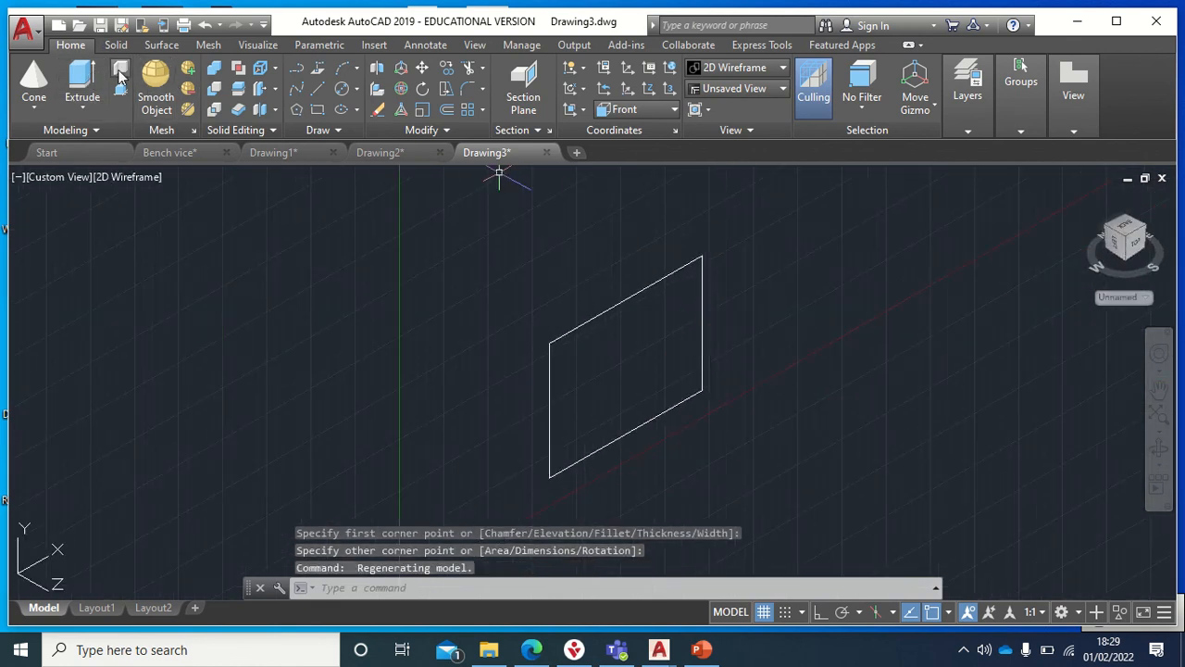
pyautogui.click(81, 81)
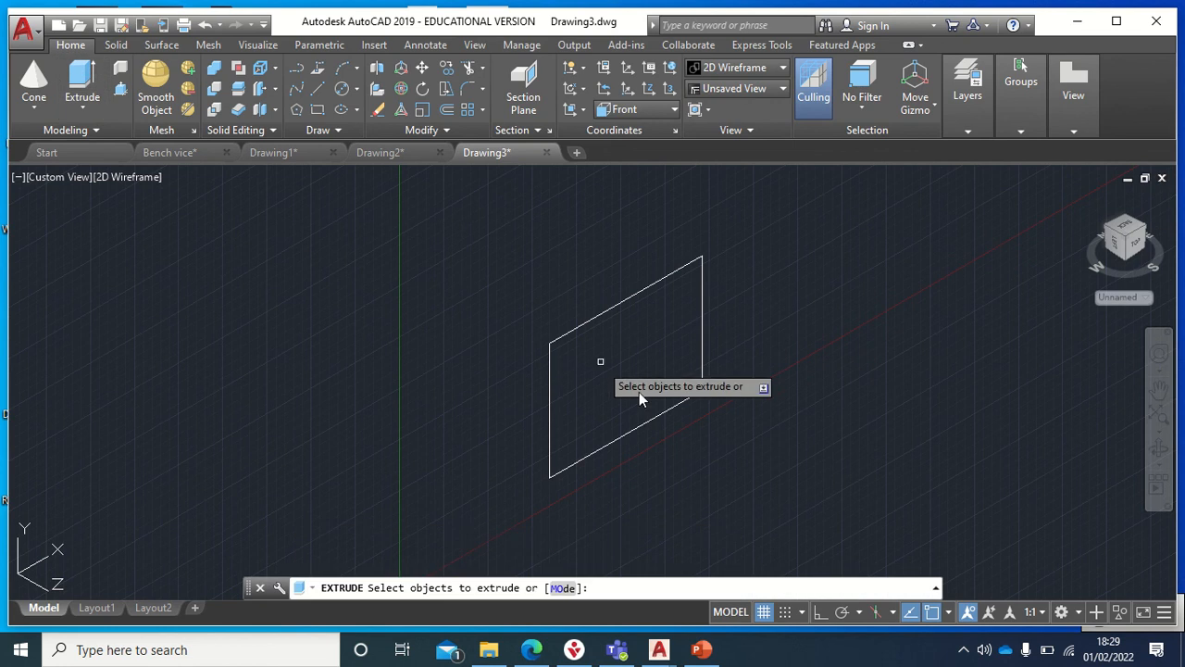
pyautogui.click(549, 396)
pyautogui.press('Return')
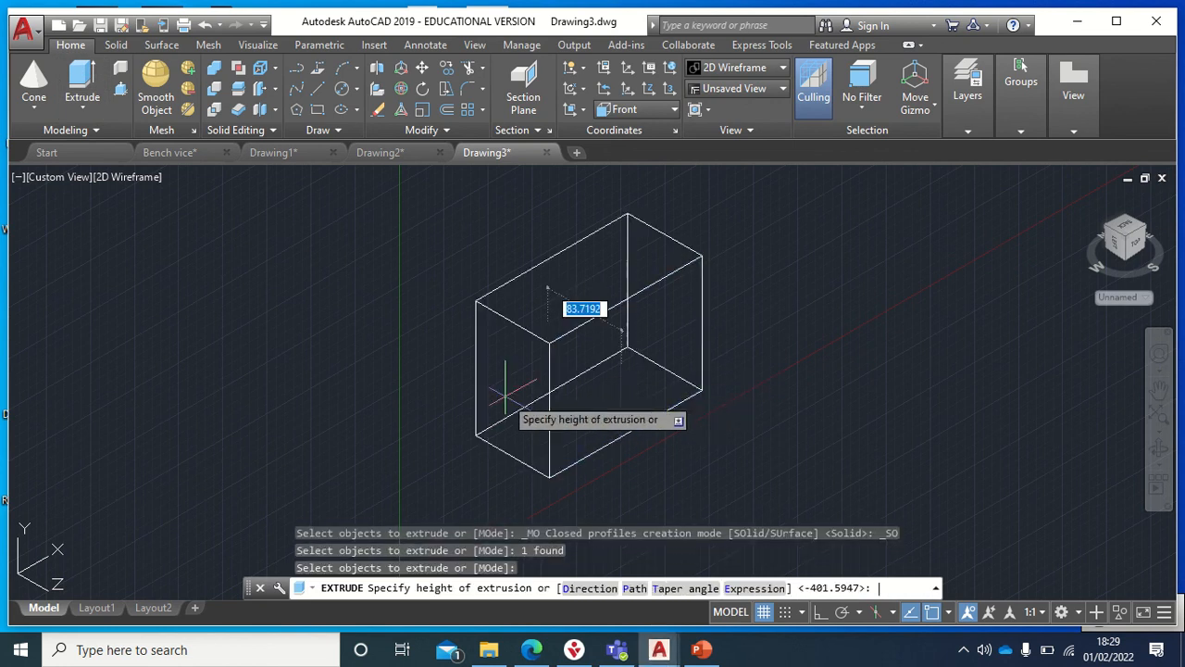
pyautogui.click(206, 308)
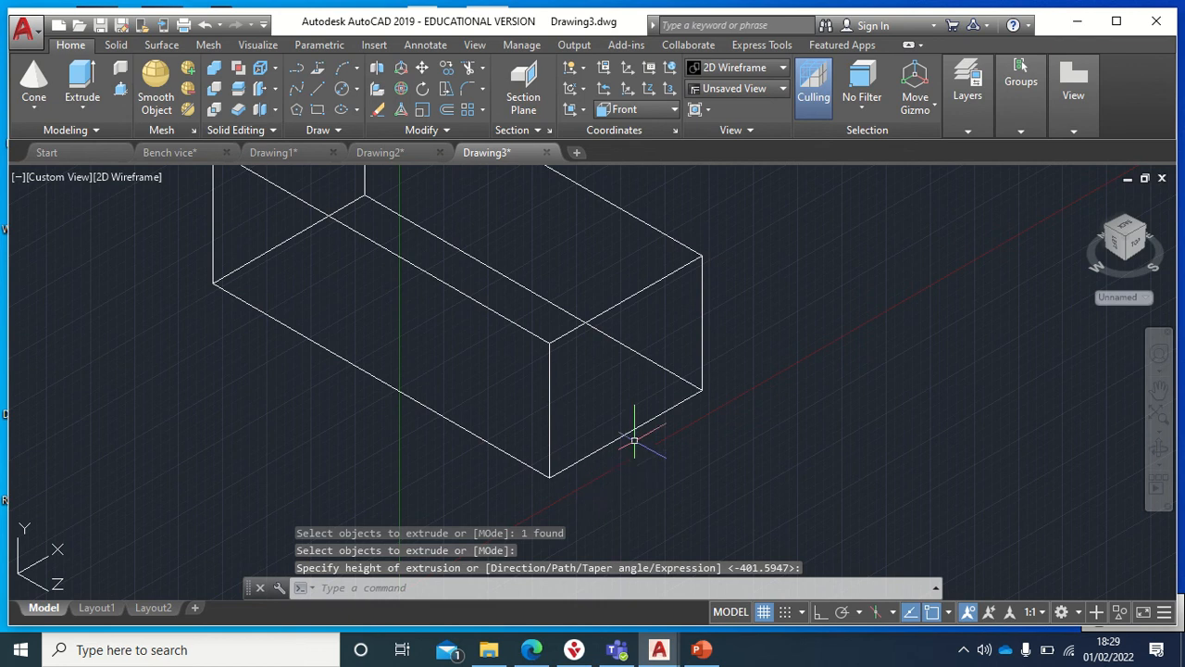
# Undo the extrusion, the zoom and the view change to return to the Front view.
pyautogui.click(206, 26)
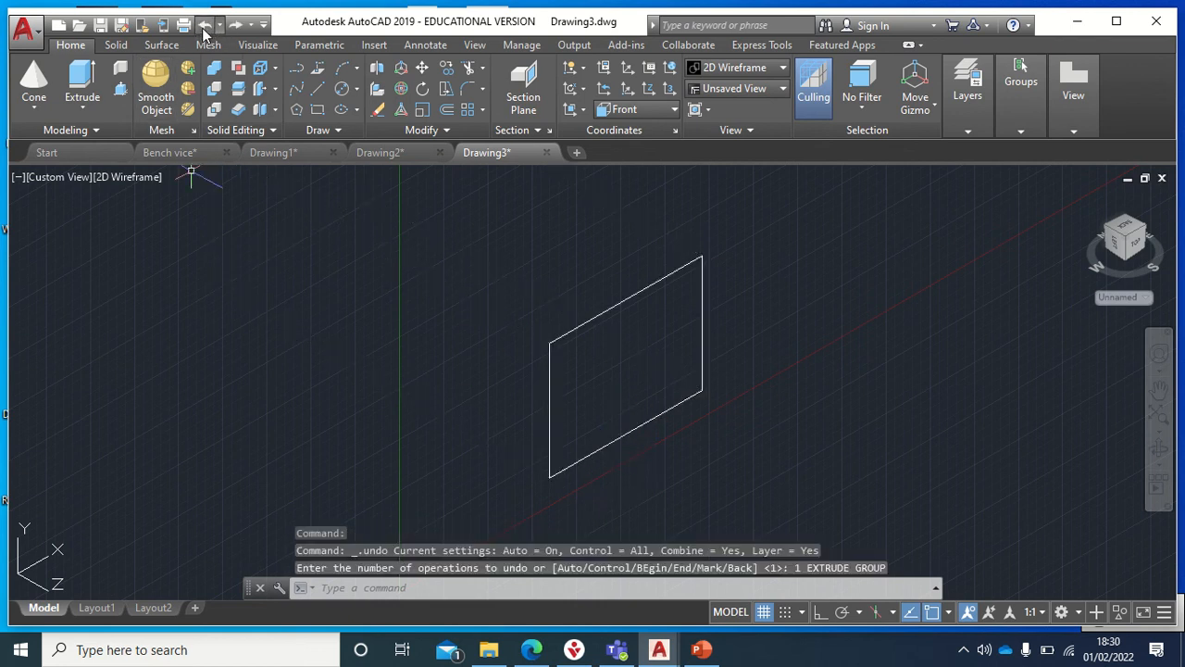
pyautogui.click(204, 26)
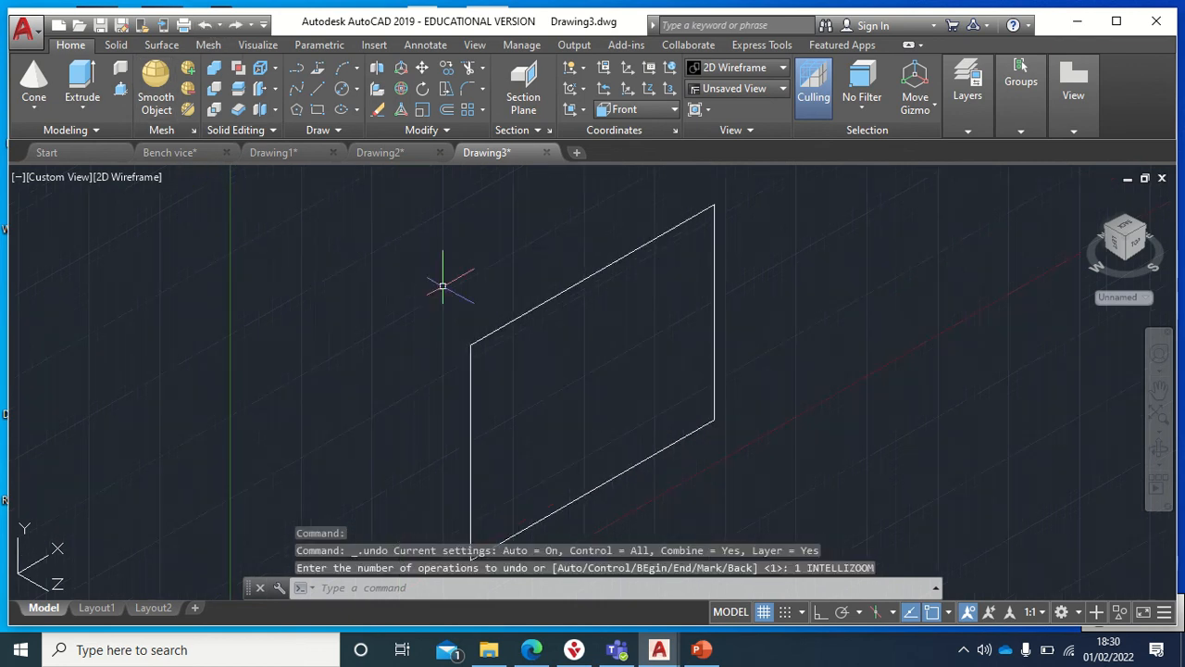
pyautogui.click(205, 26)
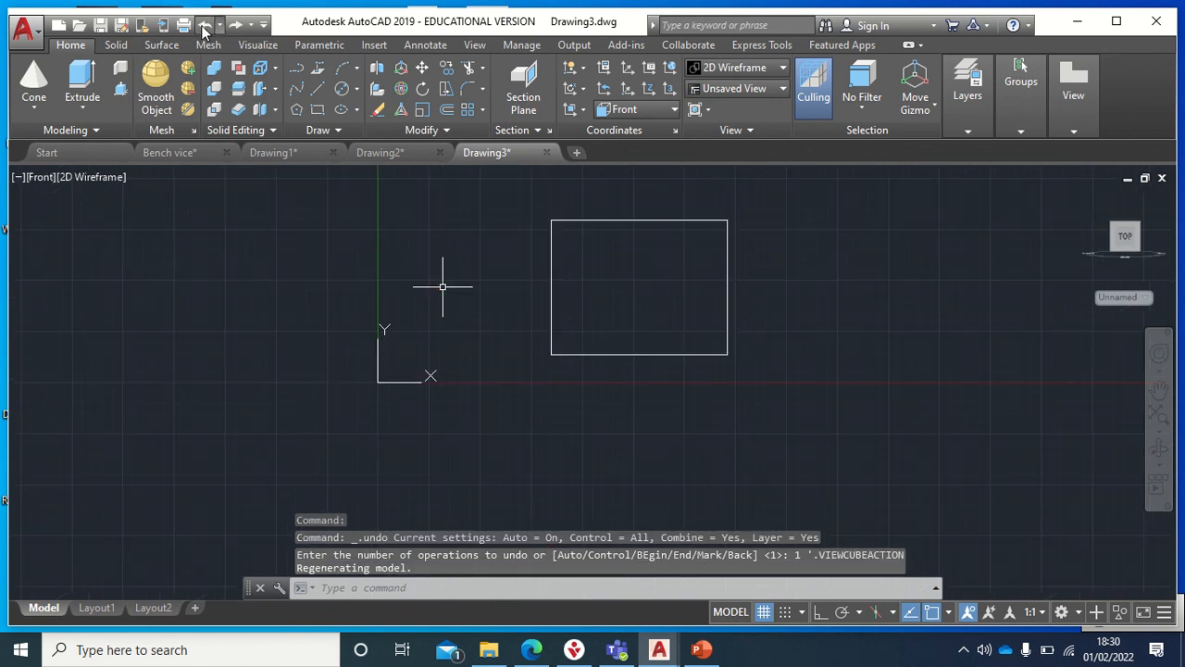
# With Ortho on, draw a stepped inverted-T outline on the rectangle's lower edge, starting about 54 units from its left corner, with an upper step about 38 wide.
pyautogui.click(313, 93)
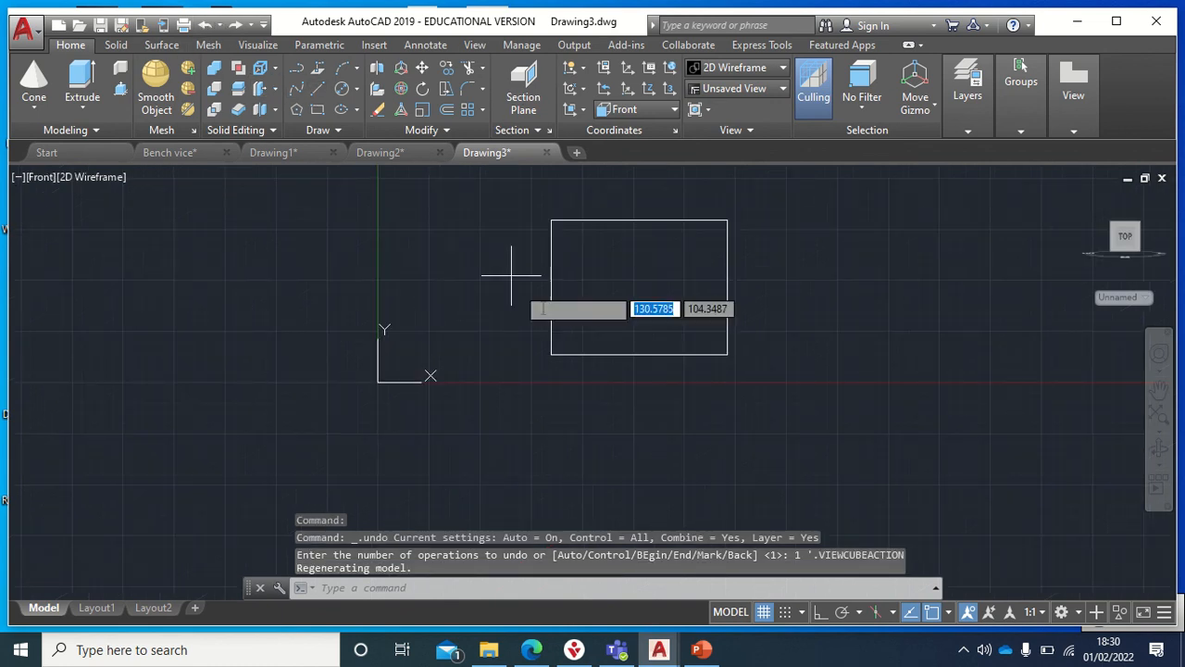
pyautogui.click(551, 354)
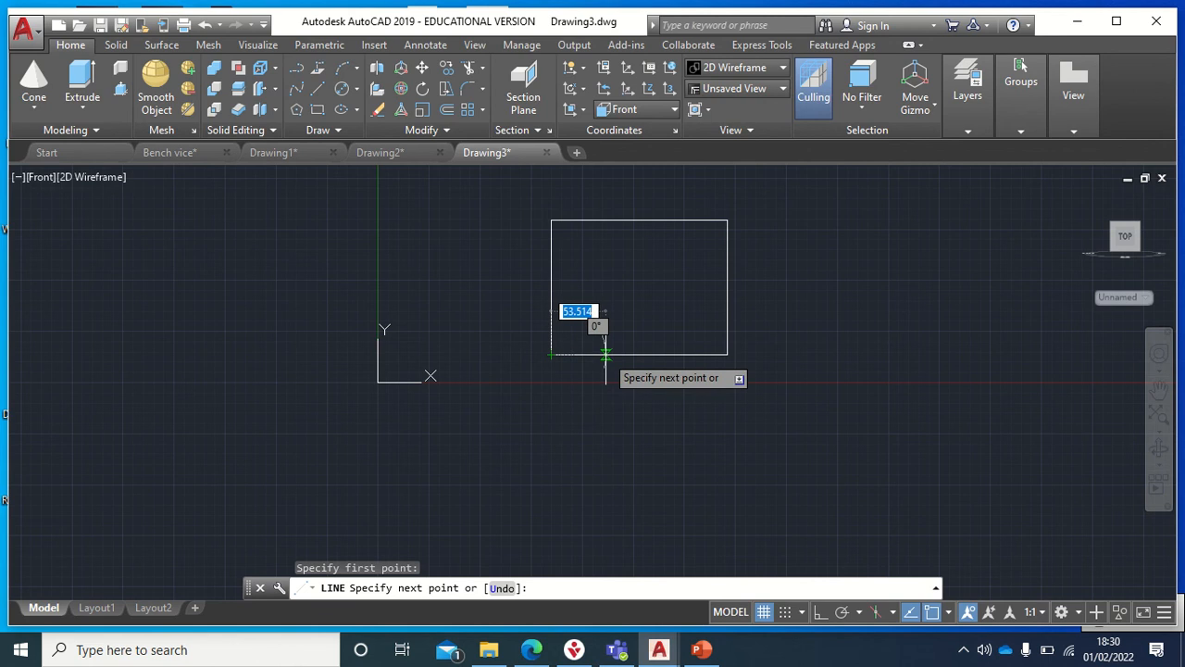
pyautogui.click(820, 613)
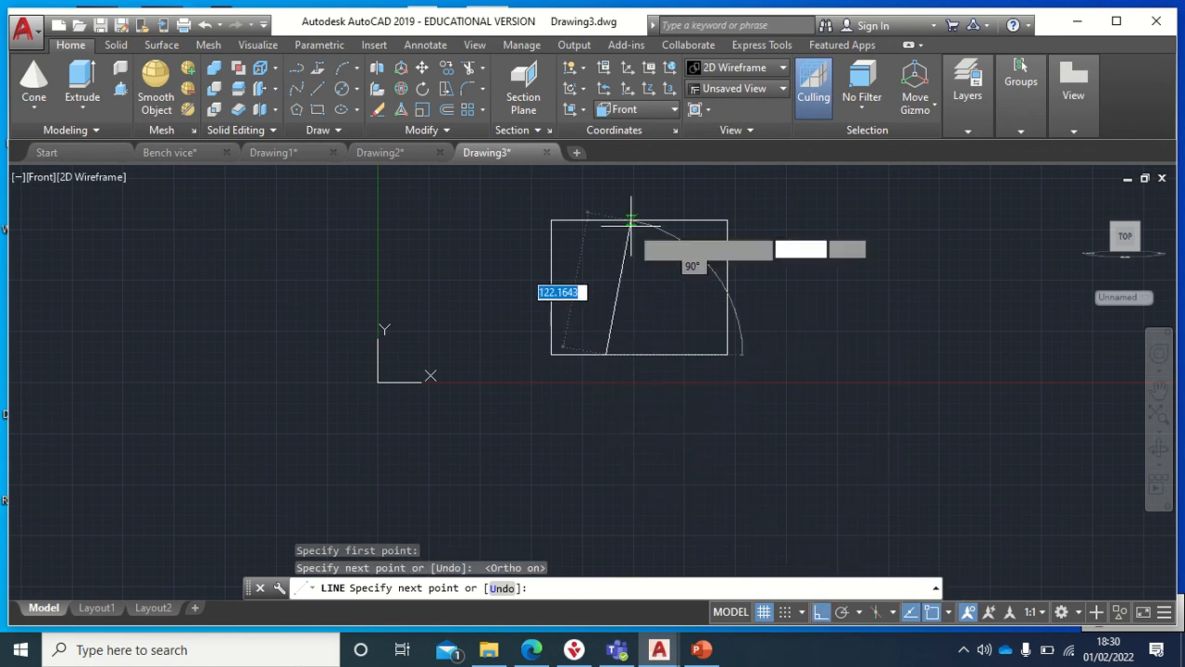
pyautogui.click(611, 331)
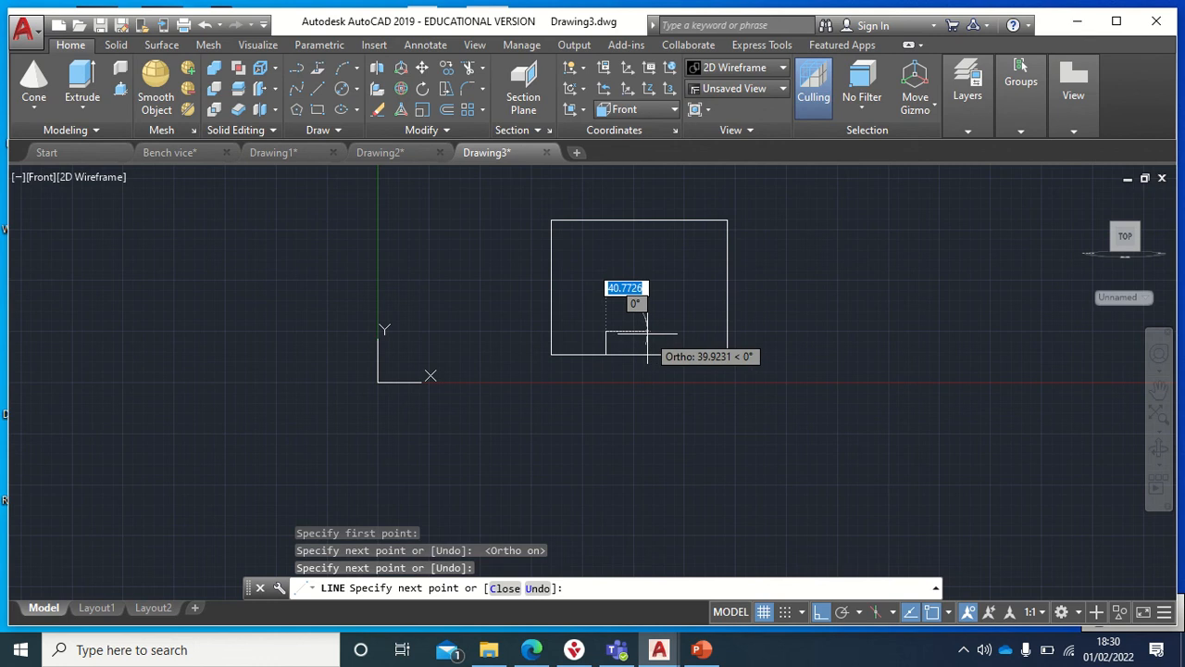
pyautogui.click(629, 331)
pyautogui.click(628, 300)
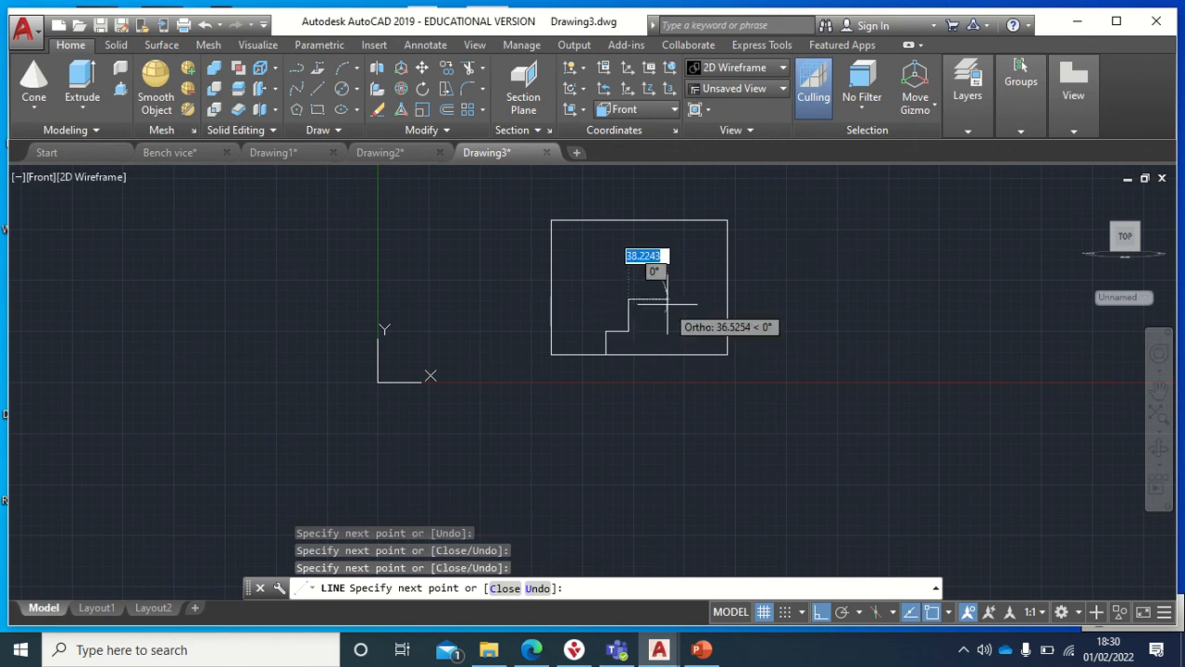
pyautogui.click(668, 299)
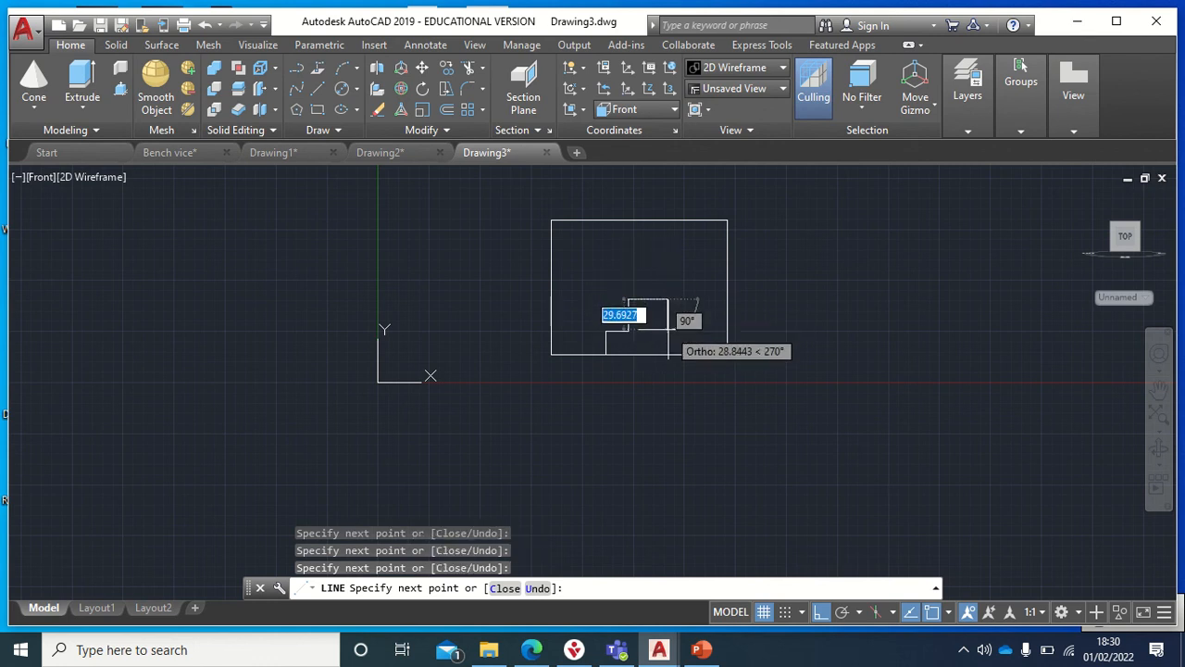
pyautogui.click(668, 331)
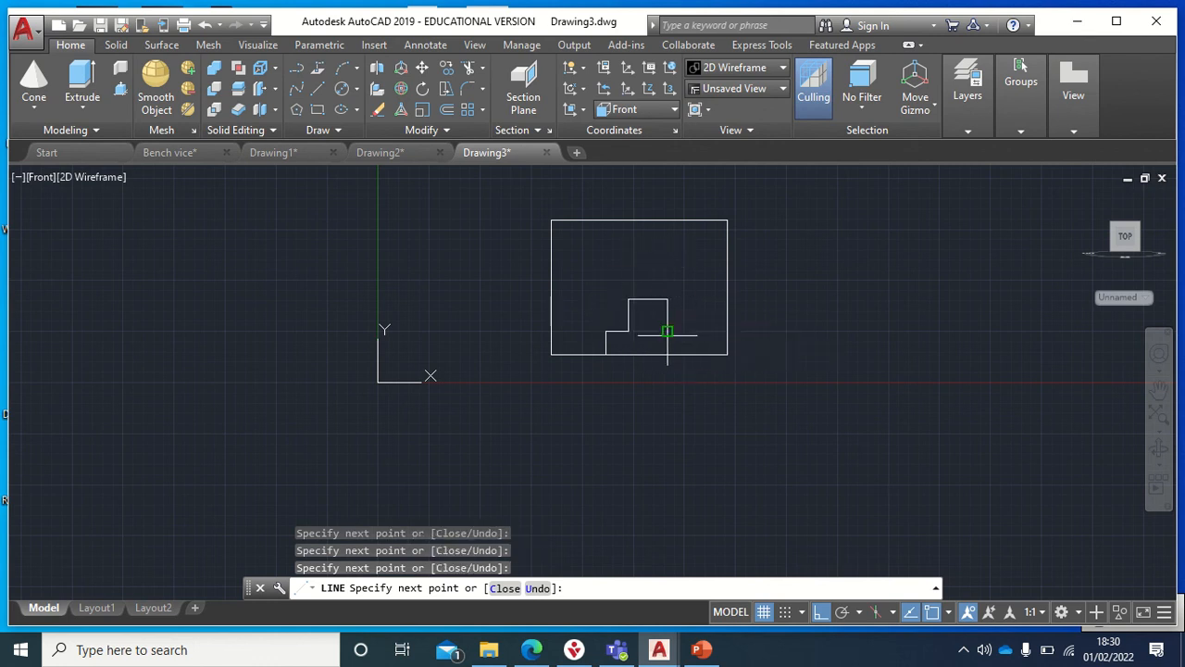
pyautogui.click(686, 331)
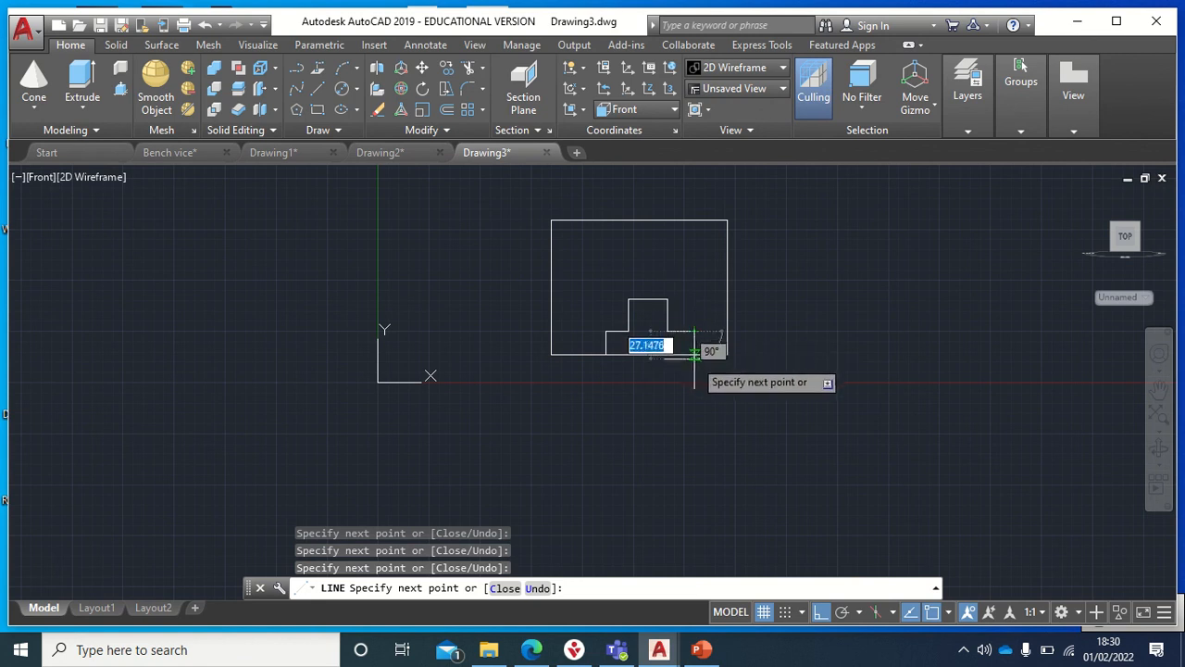
pyautogui.click(693, 353)
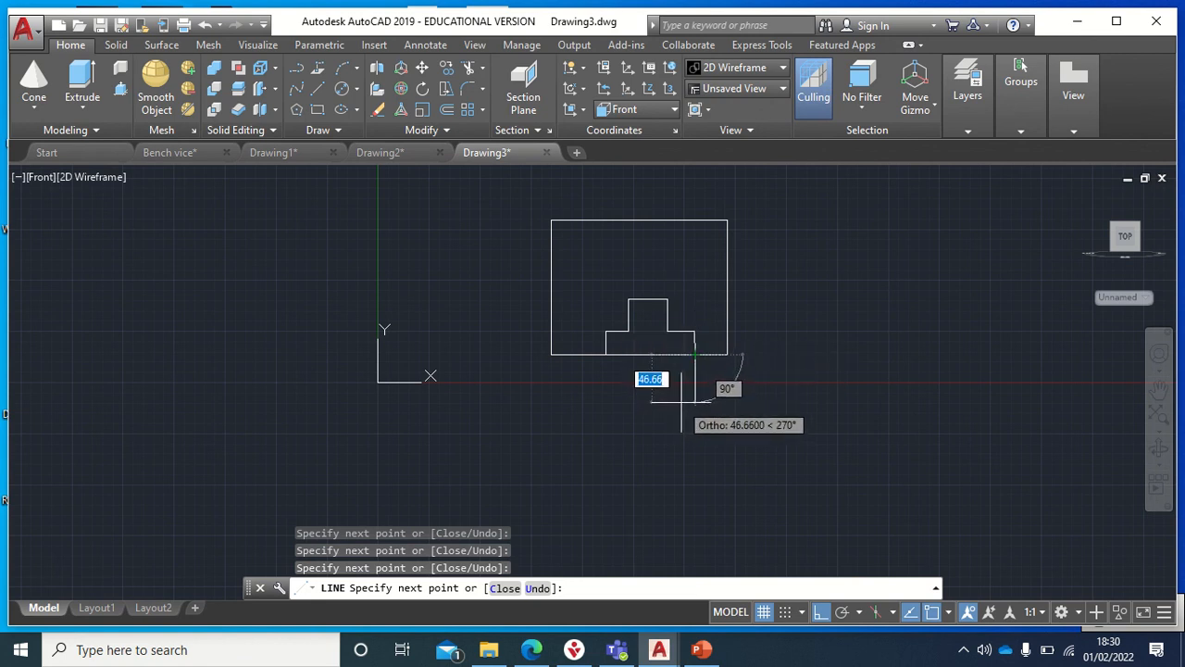
pyautogui.press('Escape')
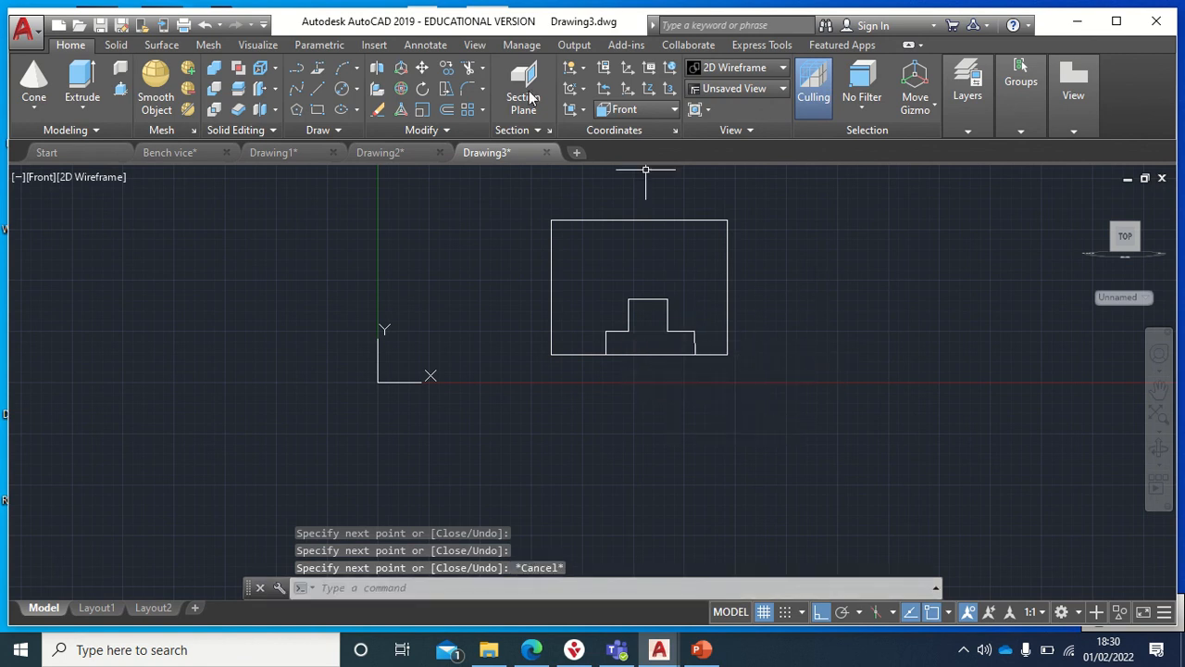
# Trim away the section of the rectangle's lower edge between the two legs of the stepped outline.
pyautogui.click(469, 70)
pyautogui.press('Return')
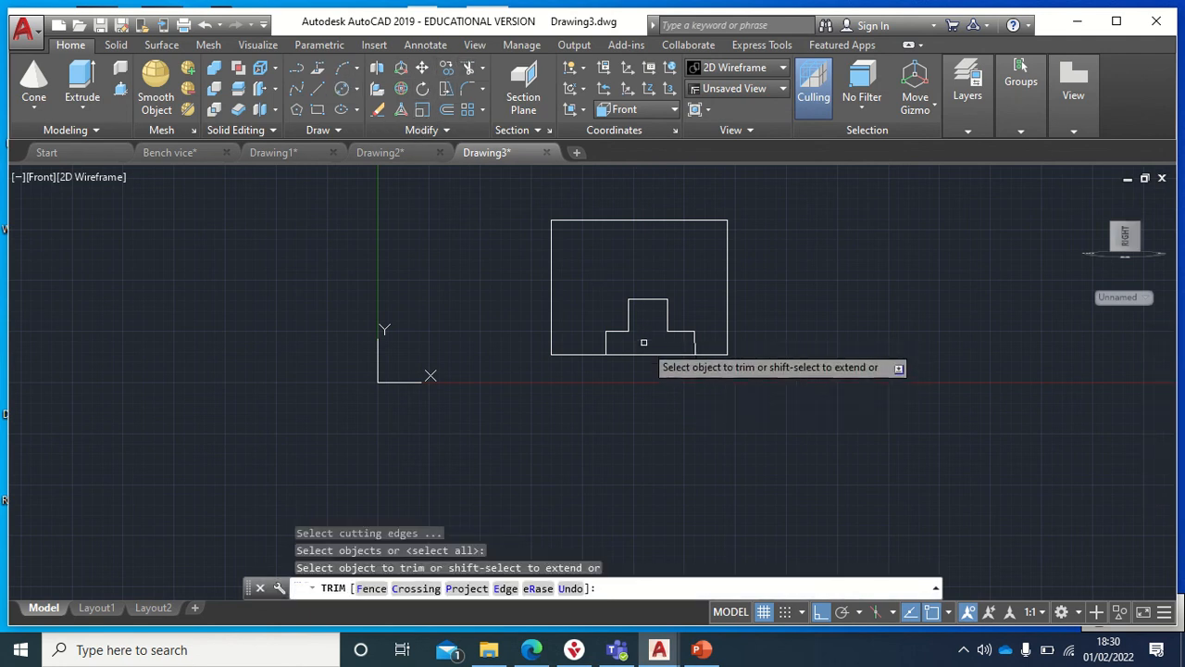
pyautogui.click(648, 354)
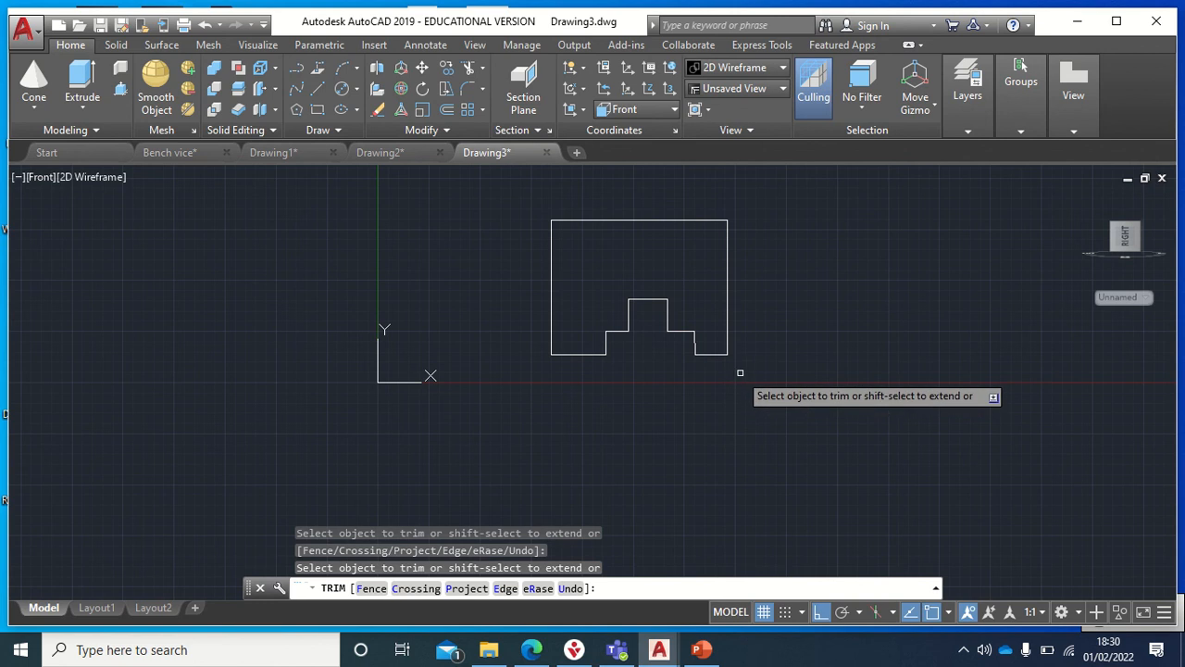
pyautogui.press('Escape')
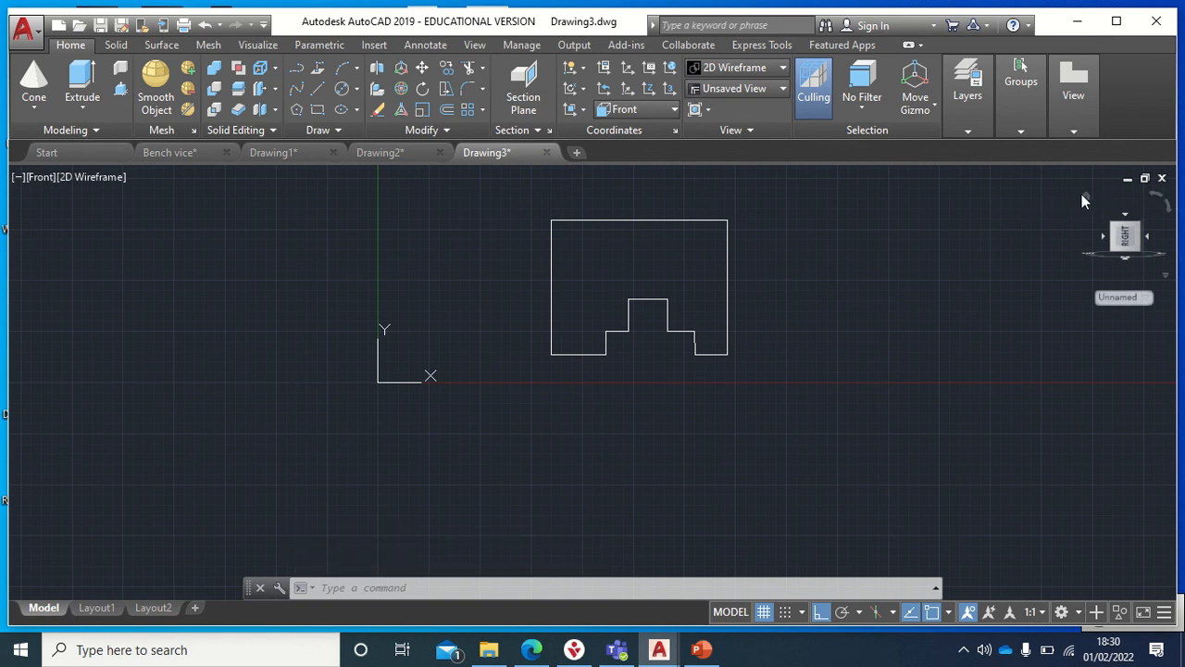
# Presspull the closed stepped profile backwards into a long block from an isometric view.
pyautogui.click(1085, 195)
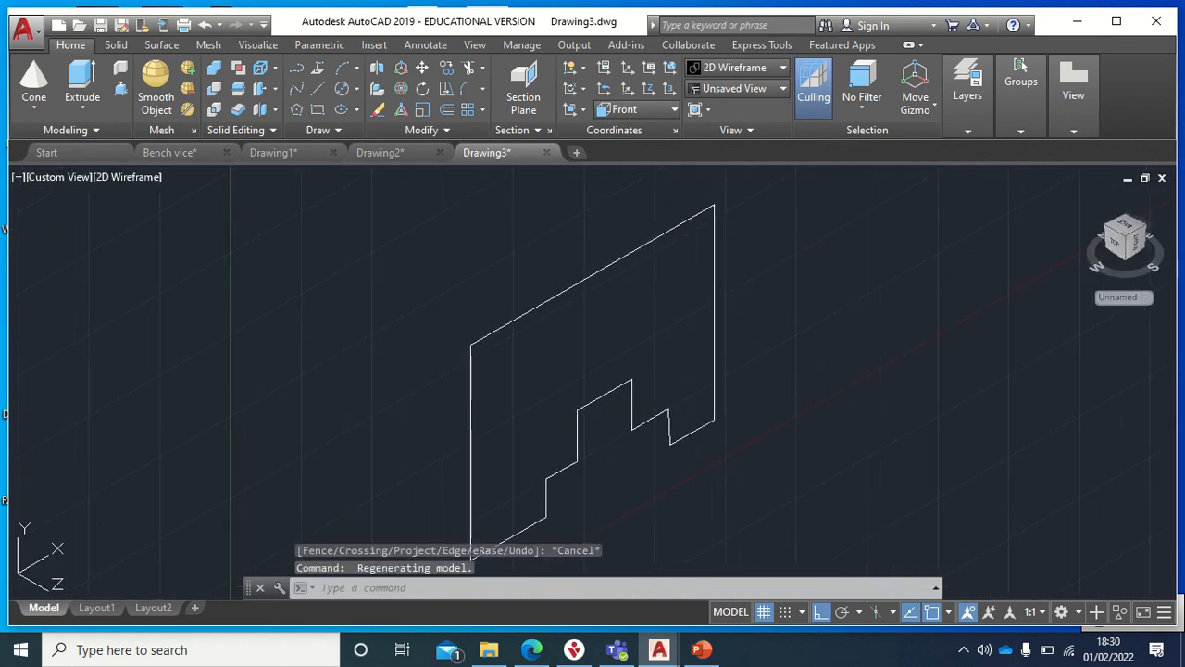
pyautogui.click(123, 91)
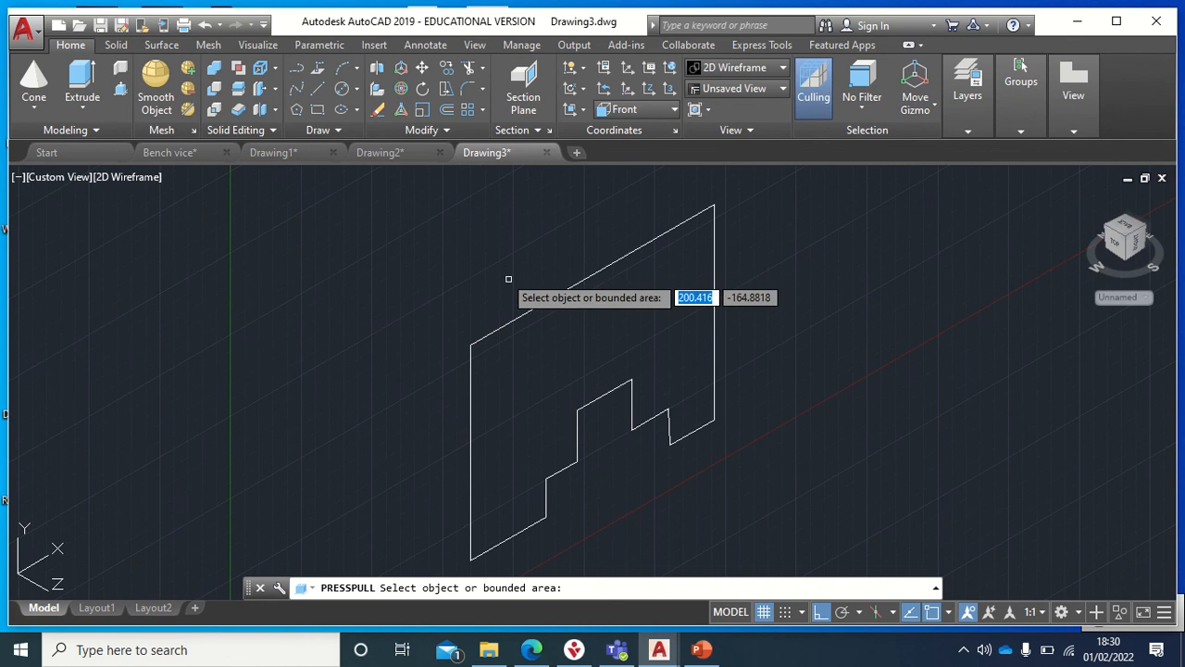
pyautogui.click(565, 342)
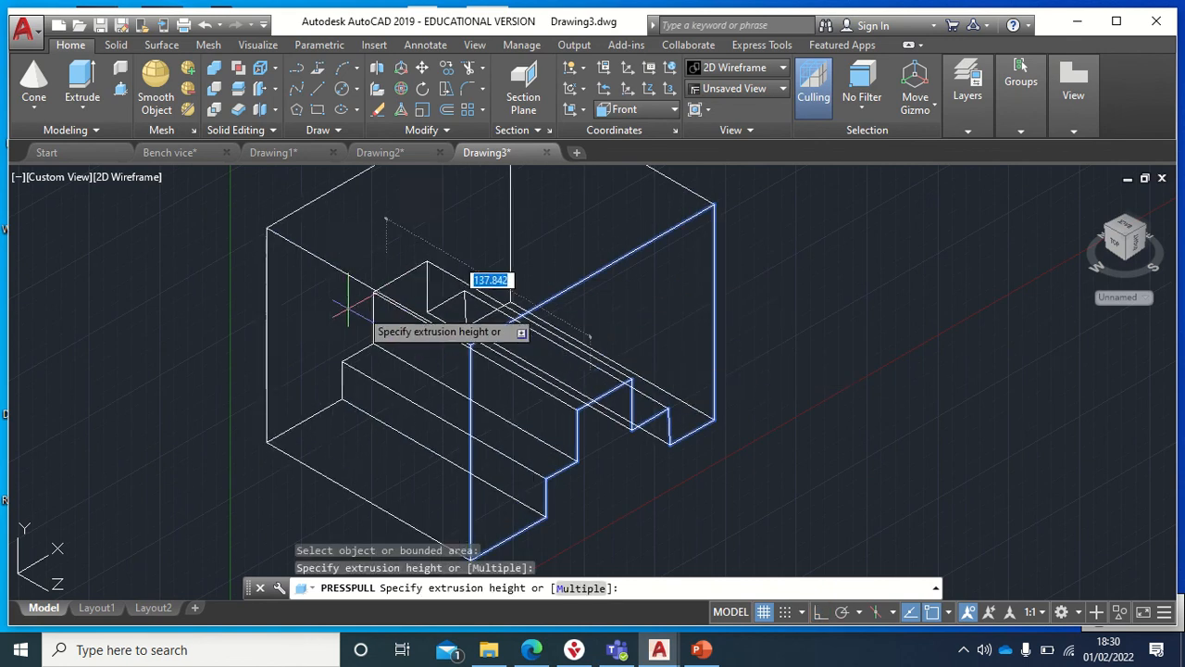
pyautogui.click(265, 301)
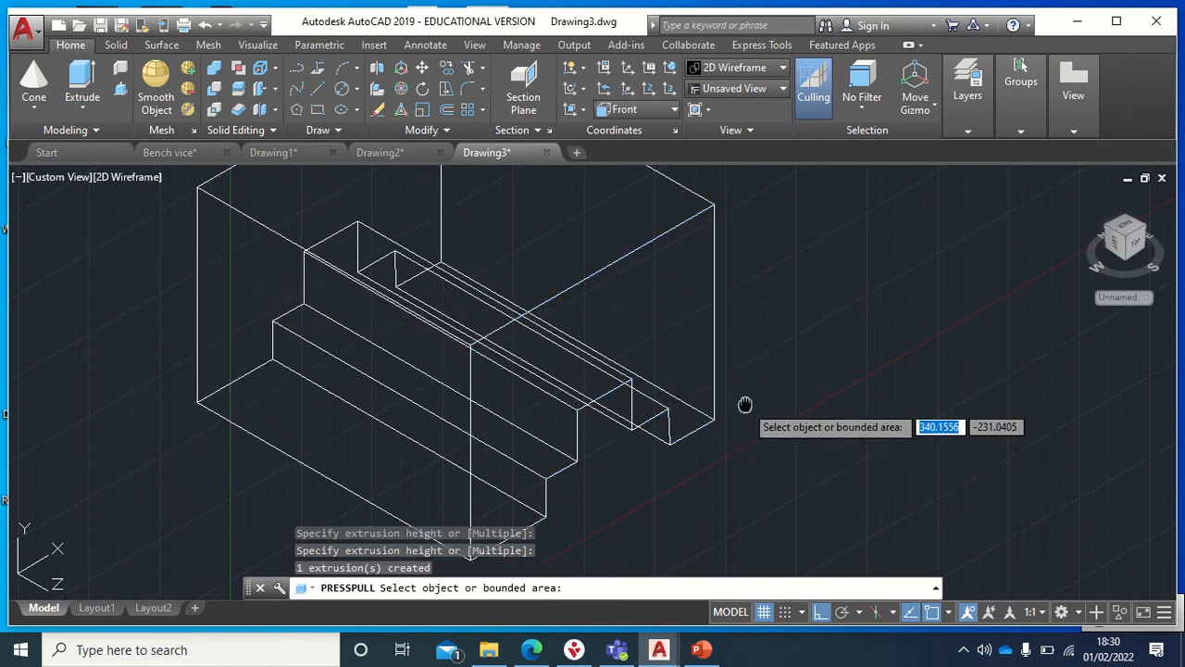
pyautogui.moveTo(808, 407); pyautogui.dragTo(972, 450, button='middle')
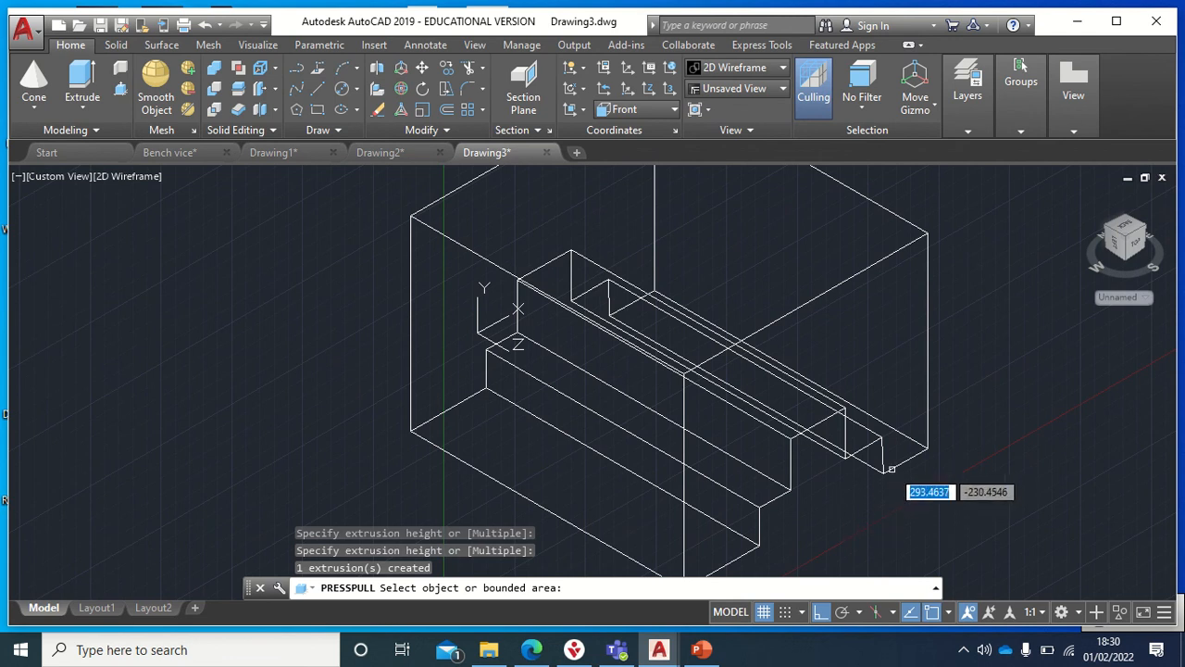
pyautogui.press('Return')
# Align the UCS with the block's top face and accept the orientation.
pyautogui.scroll(2, 646, 412)
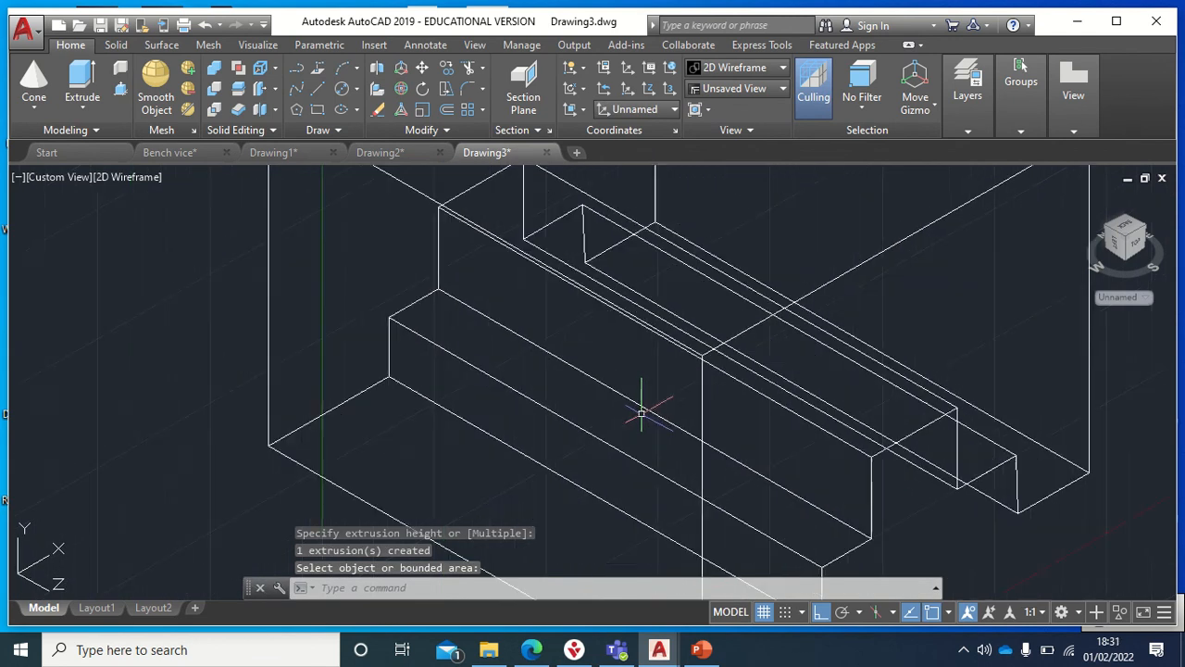
pyautogui.scroll(-2, 640, 405)
pyautogui.moveTo(841, 471); pyautogui.dragTo(890, 497, button='middle')
pyautogui.scroll(-1, 861, 472)
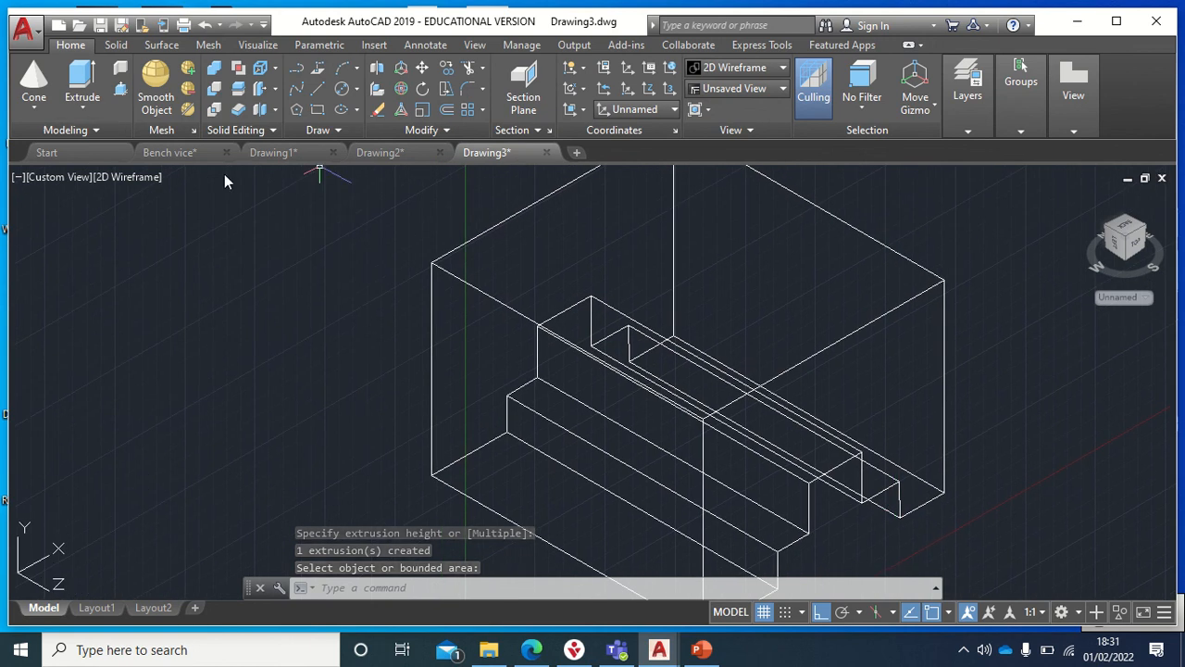
pyautogui.scroll(-2, 276, 297)
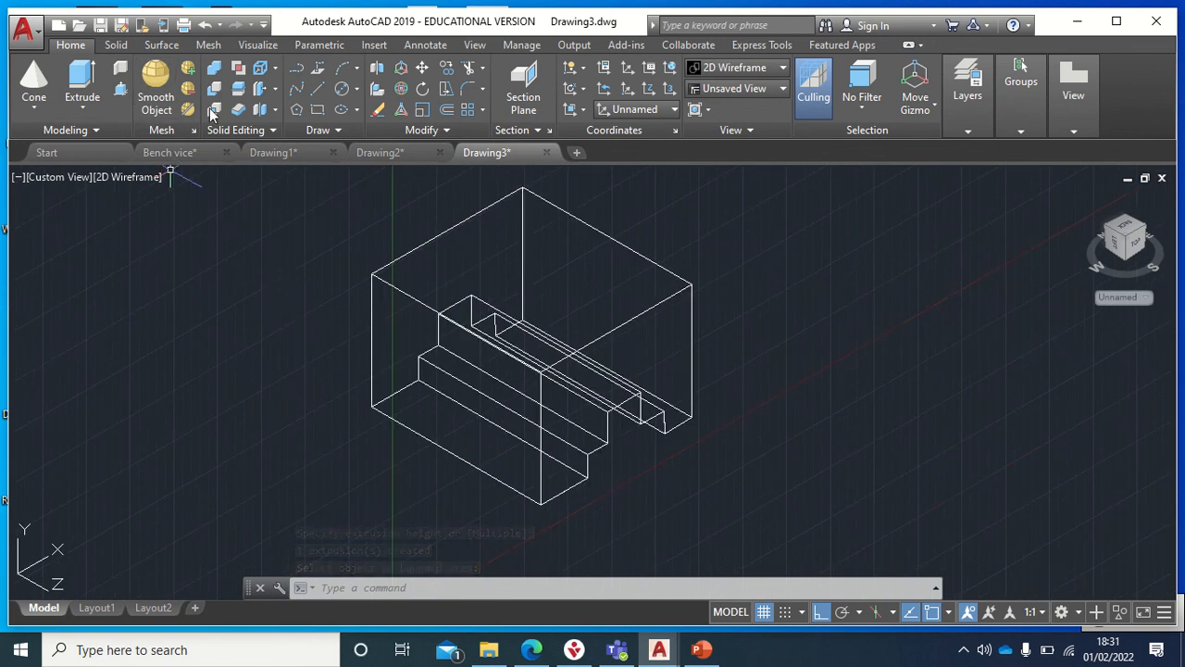
pyautogui.click(584, 111)
pyautogui.click(577, 207)
pyautogui.click(604, 313)
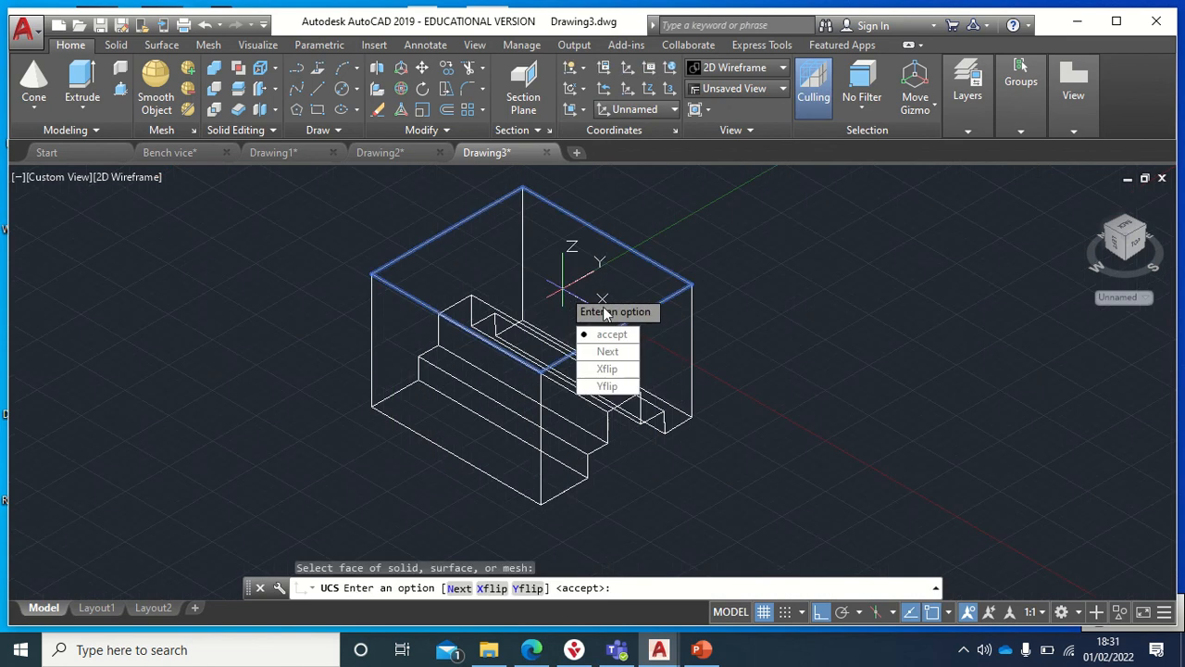
pyautogui.click(619, 339)
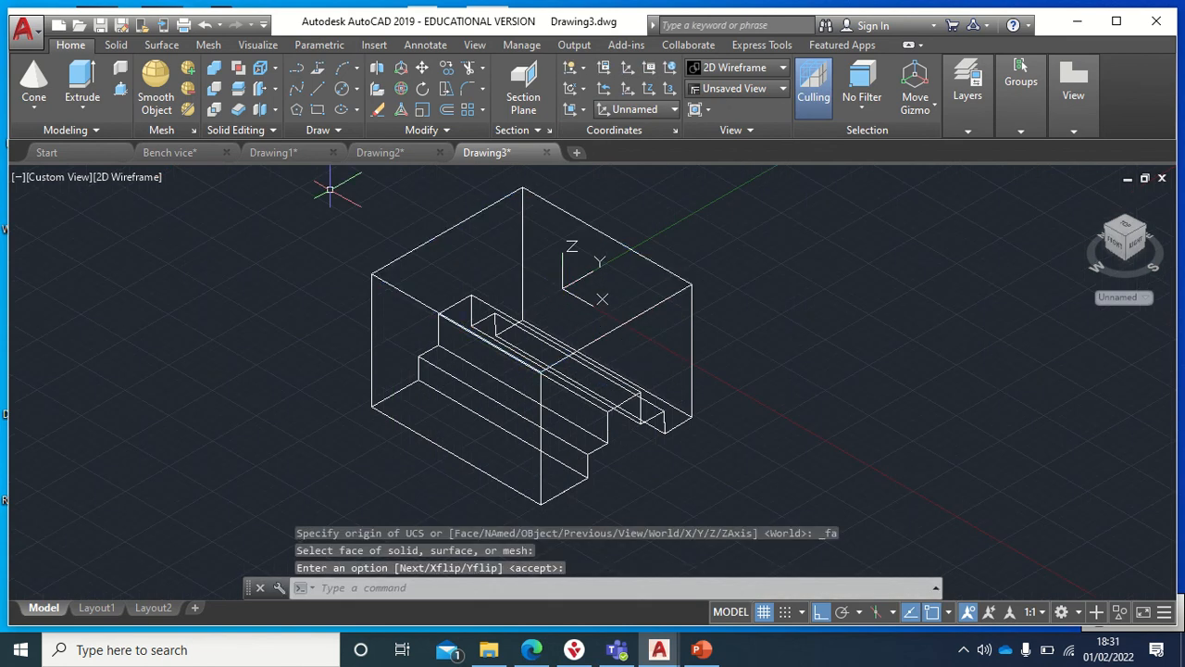
# Draw a long, narrow rectangle in the top-face plane, clear of the block and parallel to its Y direction.
pyautogui.click(316, 110)
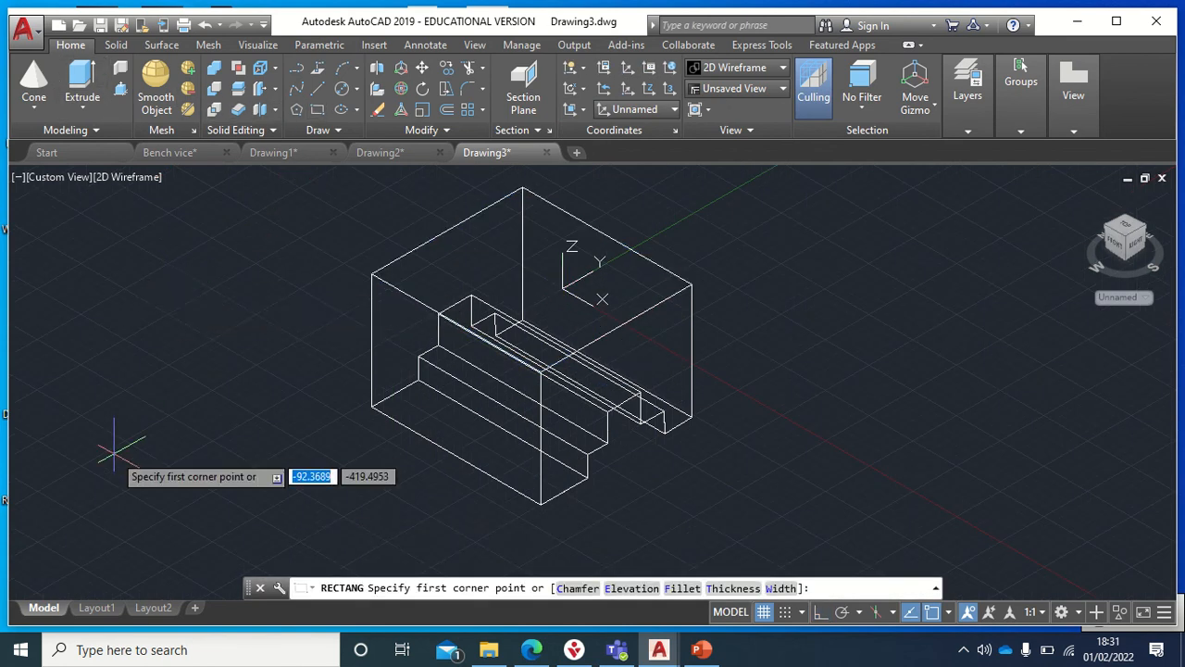
pyautogui.click(112, 347)
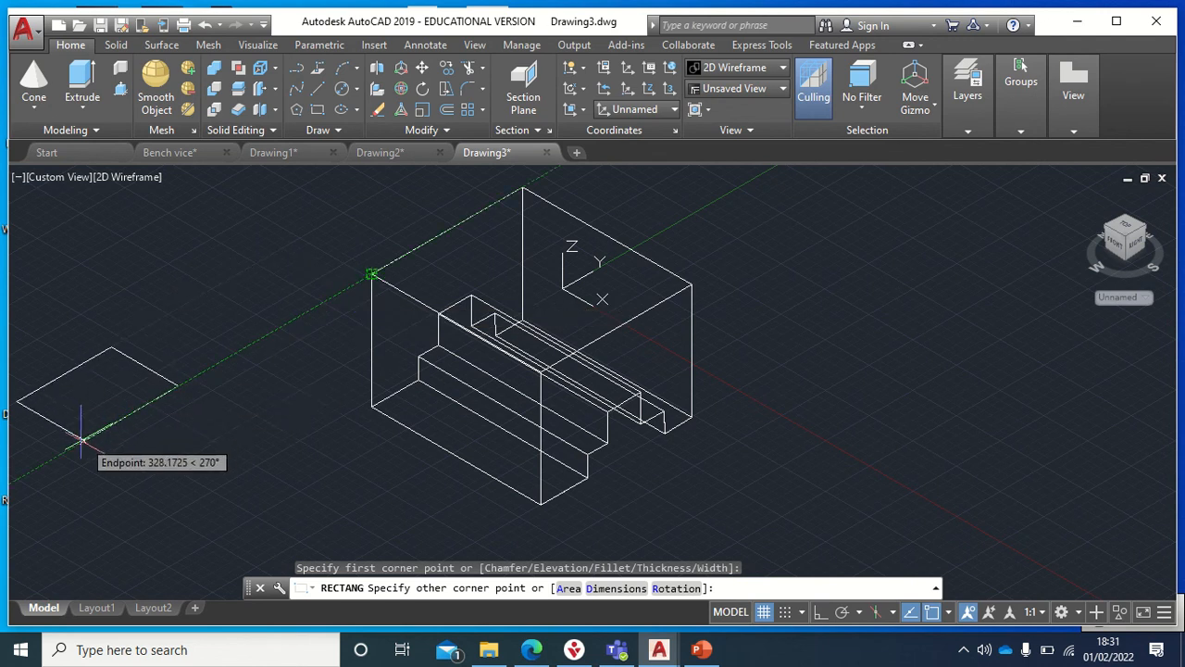
pyautogui.click(255, 170)
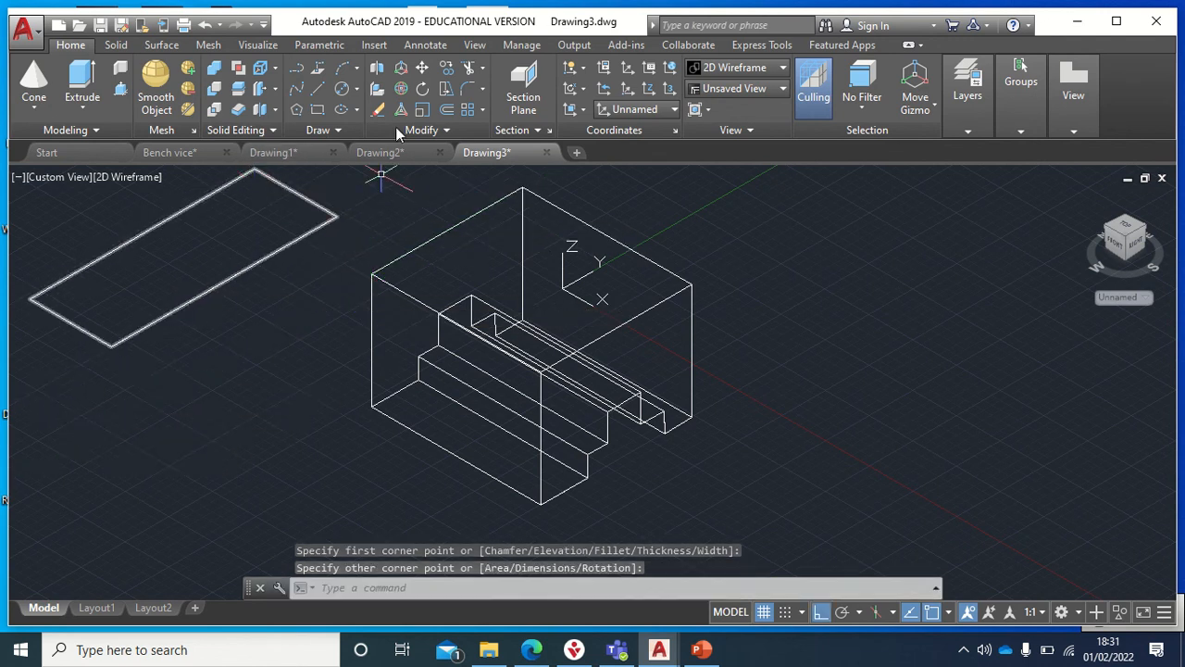
# Move the rectangle by the midpoint of its near short edge onto the midpoint of the block's parallel top edge, using Midpoint snap overrides.
pyautogui.click(422, 68)
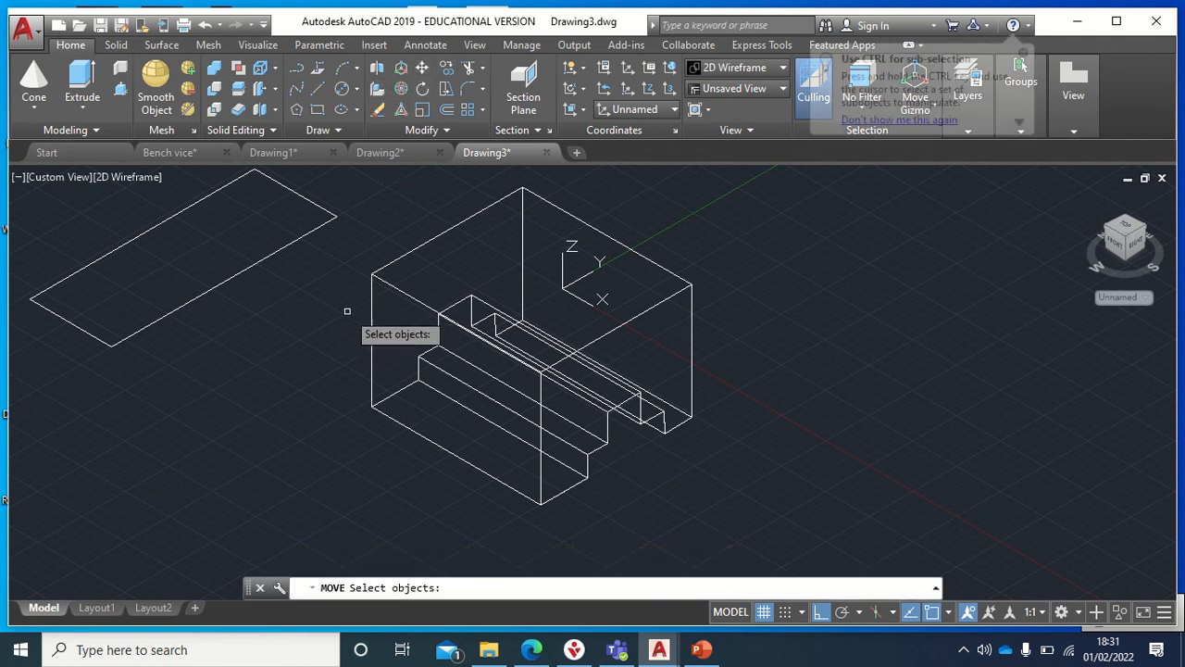
pyautogui.click(264, 262)
pyautogui.rightClick(264, 259)
pyautogui.rightClick(267, 263)
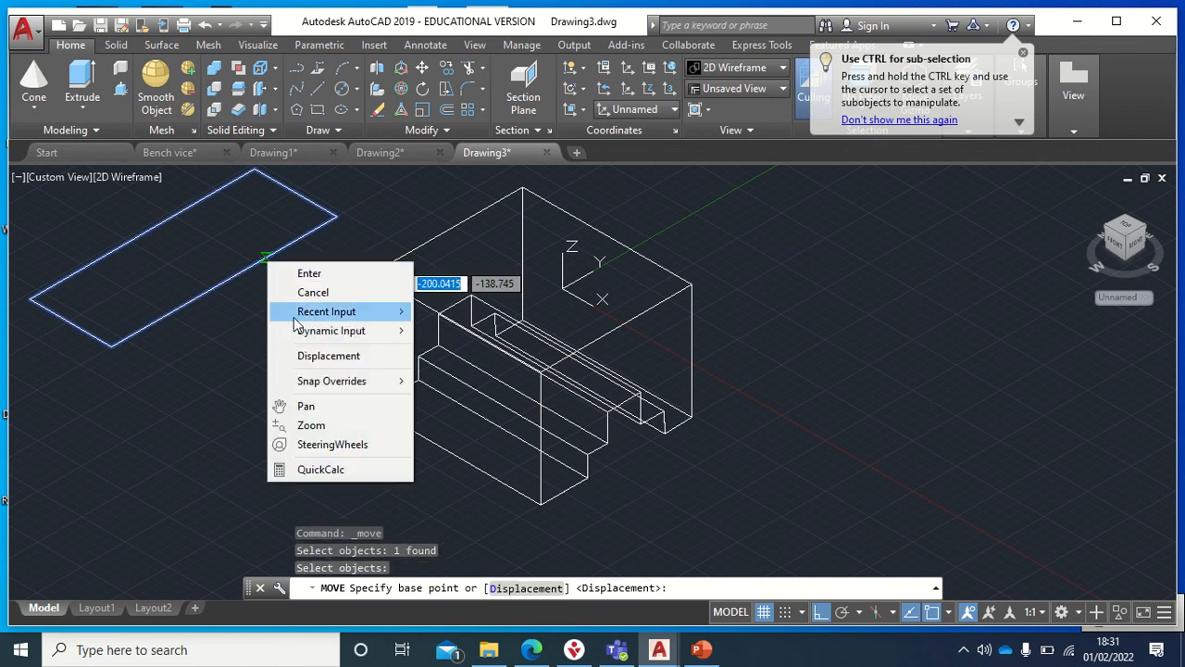
pyautogui.rightClick(245, 318)
pyautogui.keyDown('shift'); pyautogui.rightClick(248, 321); pyautogui.keyUp('shift')
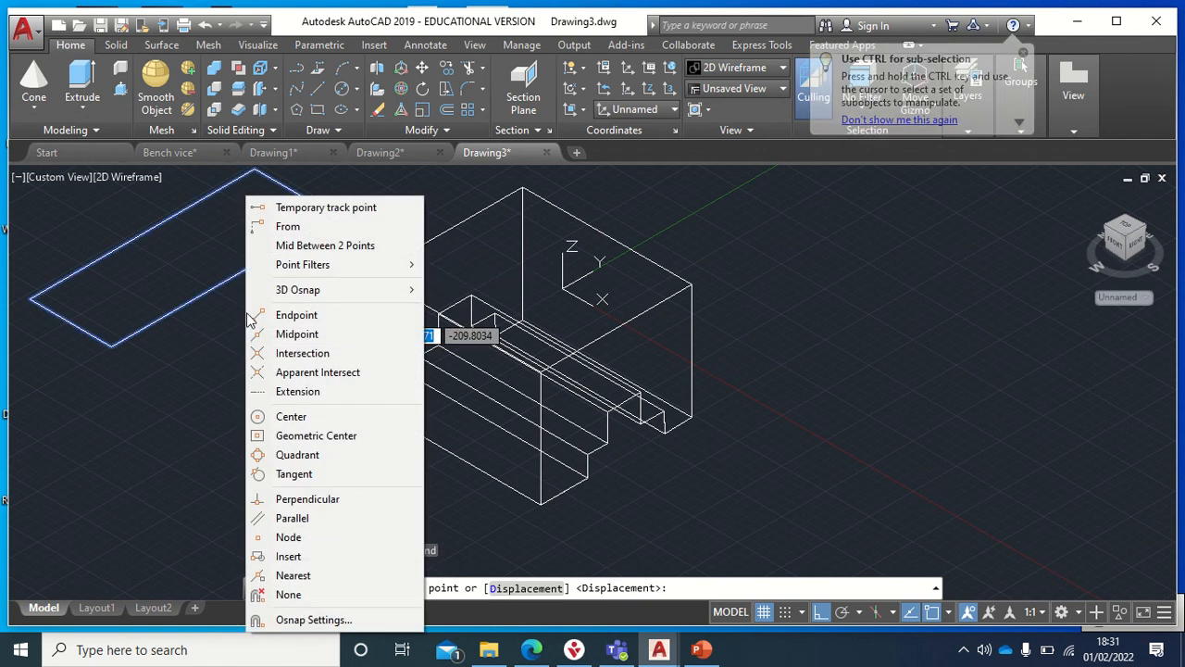
pyautogui.click(297, 336)
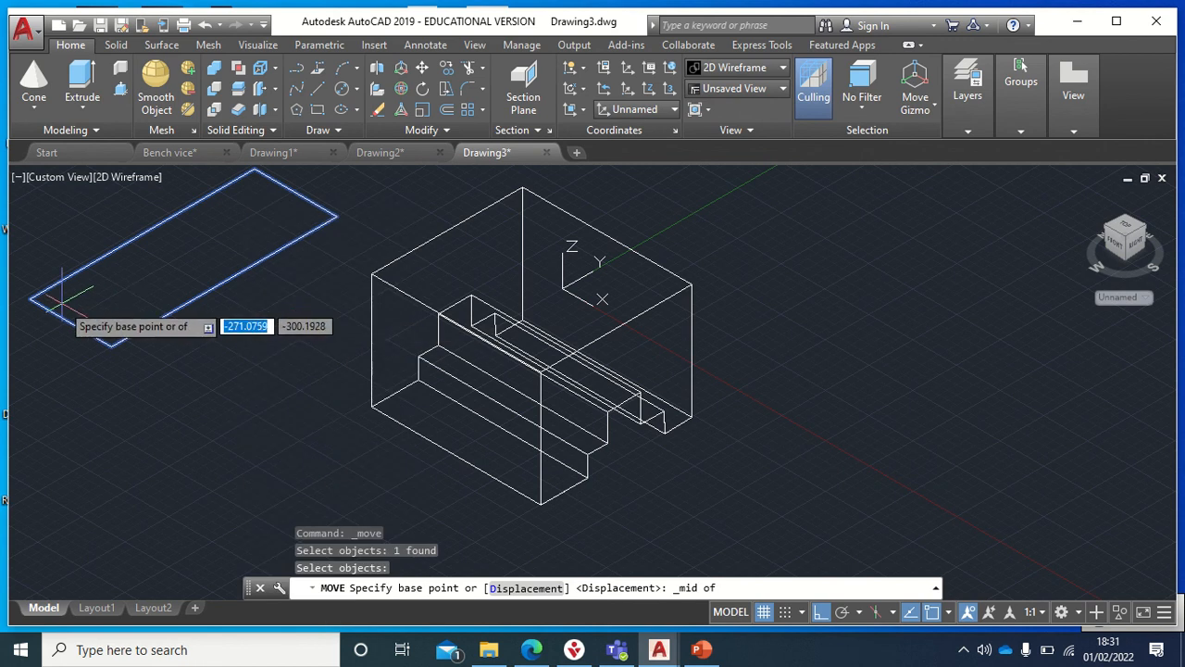
pyautogui.click(69, 324)
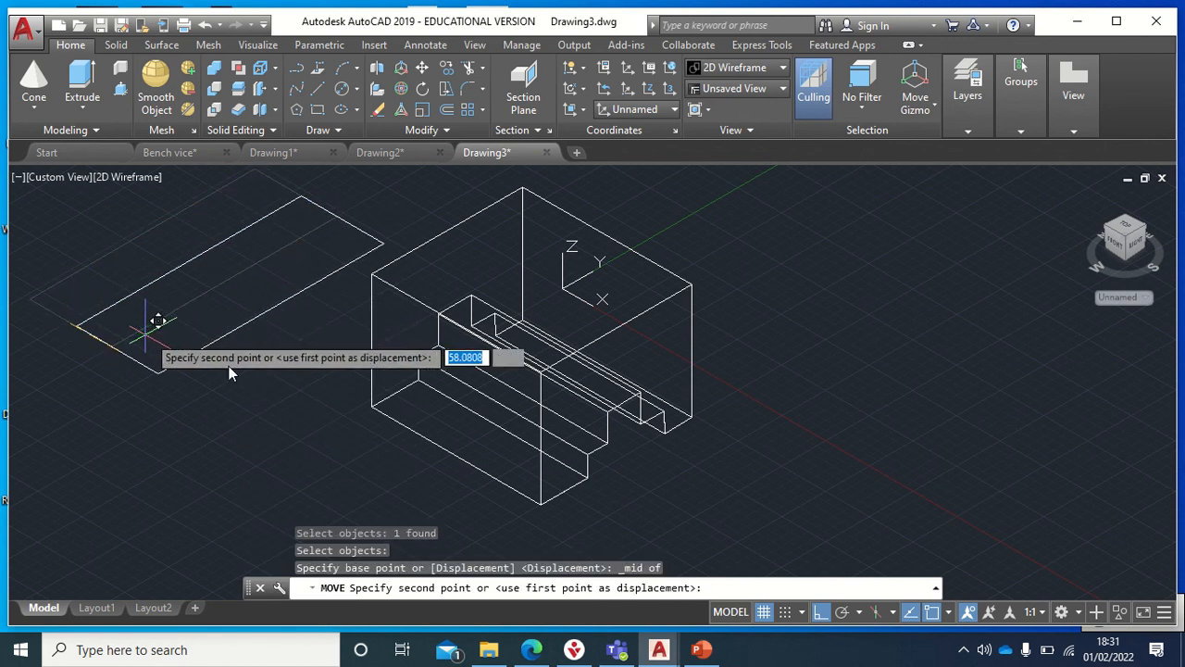
pyautogui.keyDown('shift'); pyautogui.rightClick(324, 390); pyautogui.keyUp('shift')
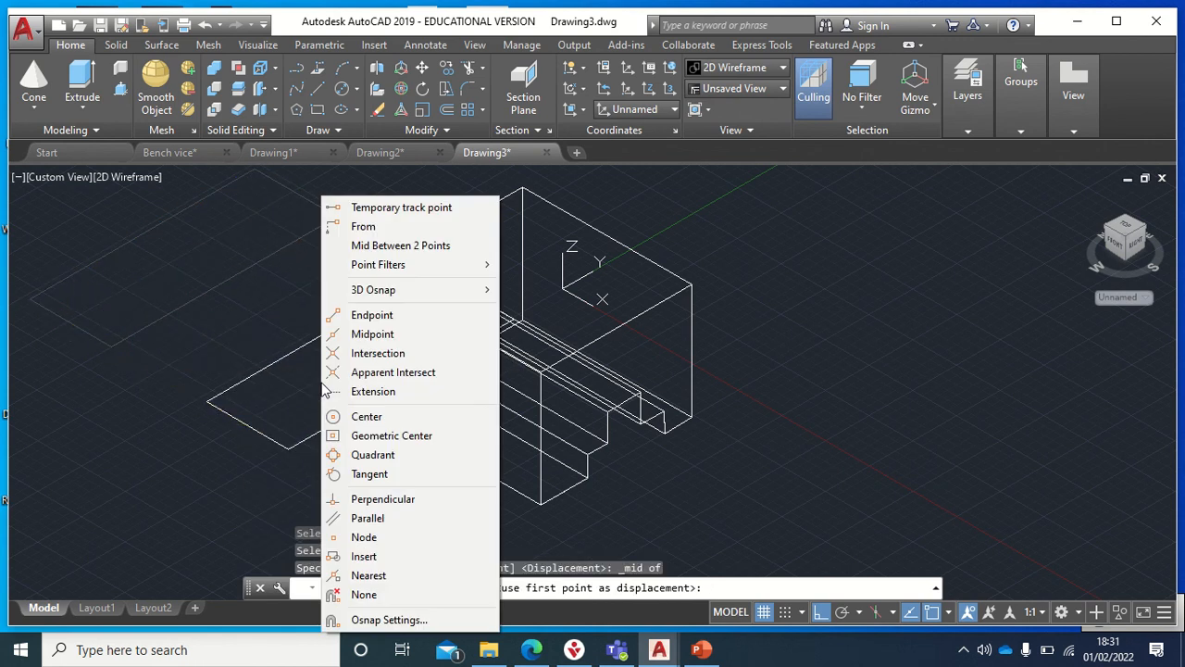
pyautogui.click(371, 333)
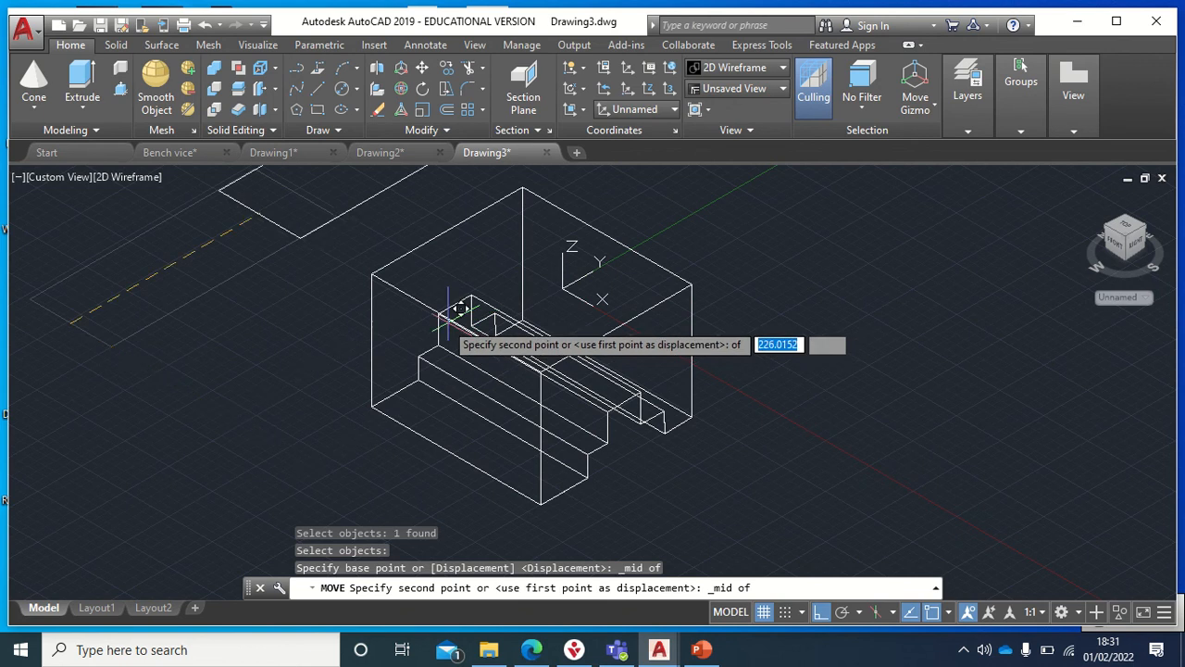
pyautogui.click(470, 309)
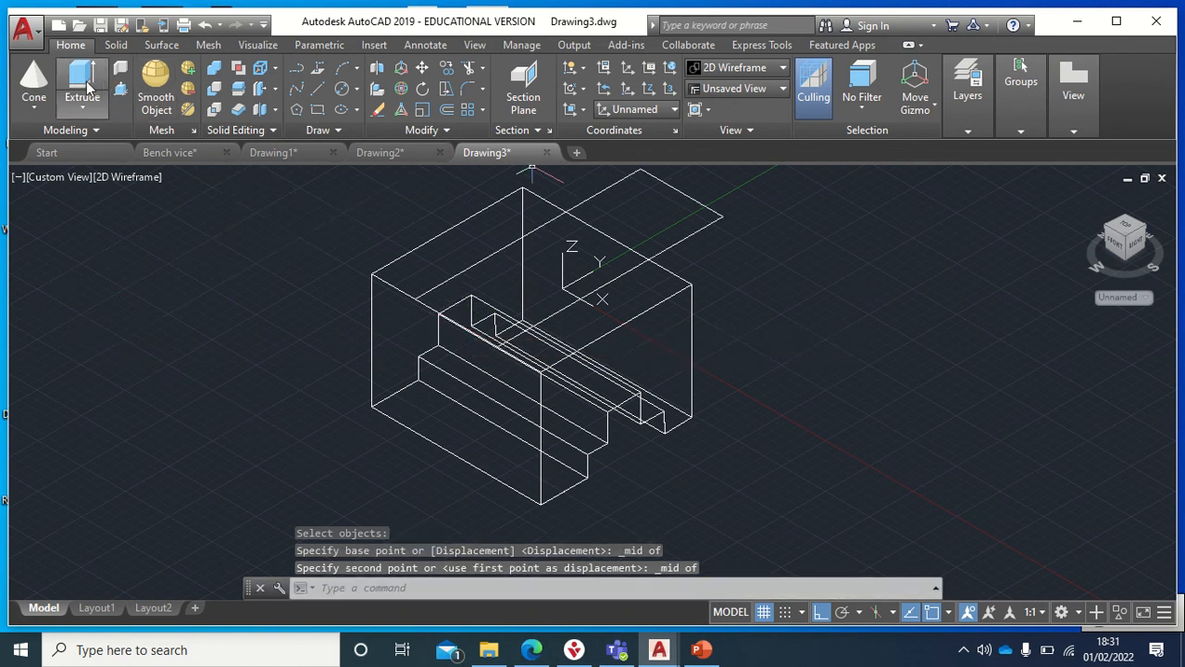
# Presspull the rectangle's area on the top face down into the block to cut a channel across it, and apply the Shaded visual style.
pyautogui.click(123, 91)
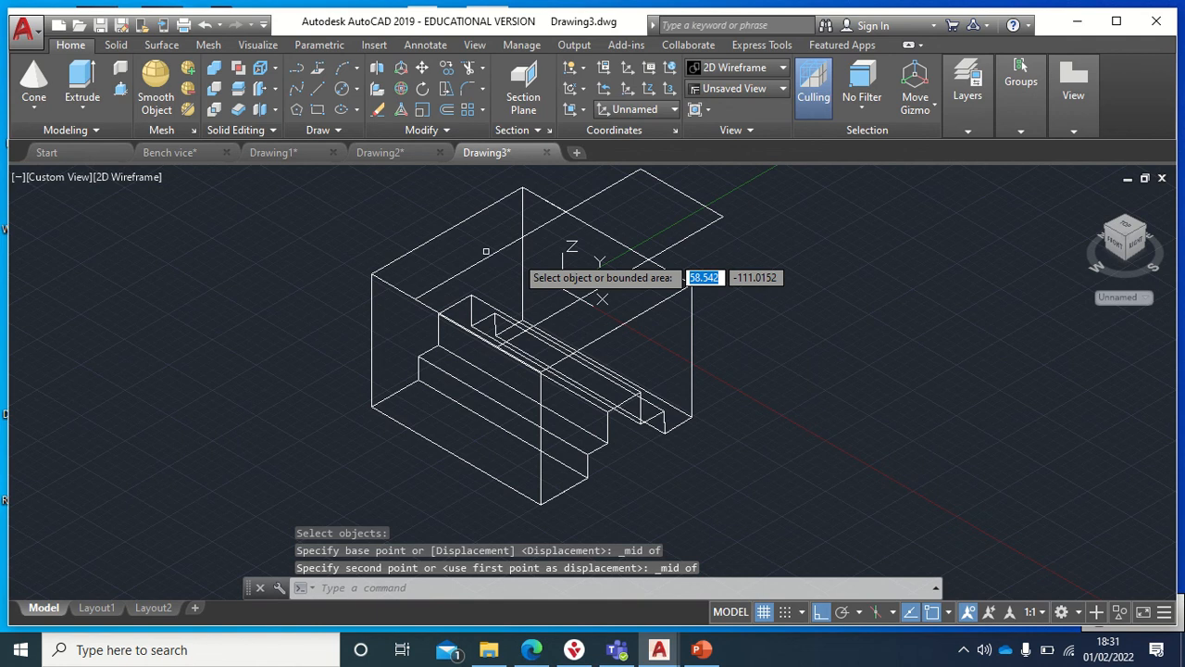
pyautogui.click(514, 294)
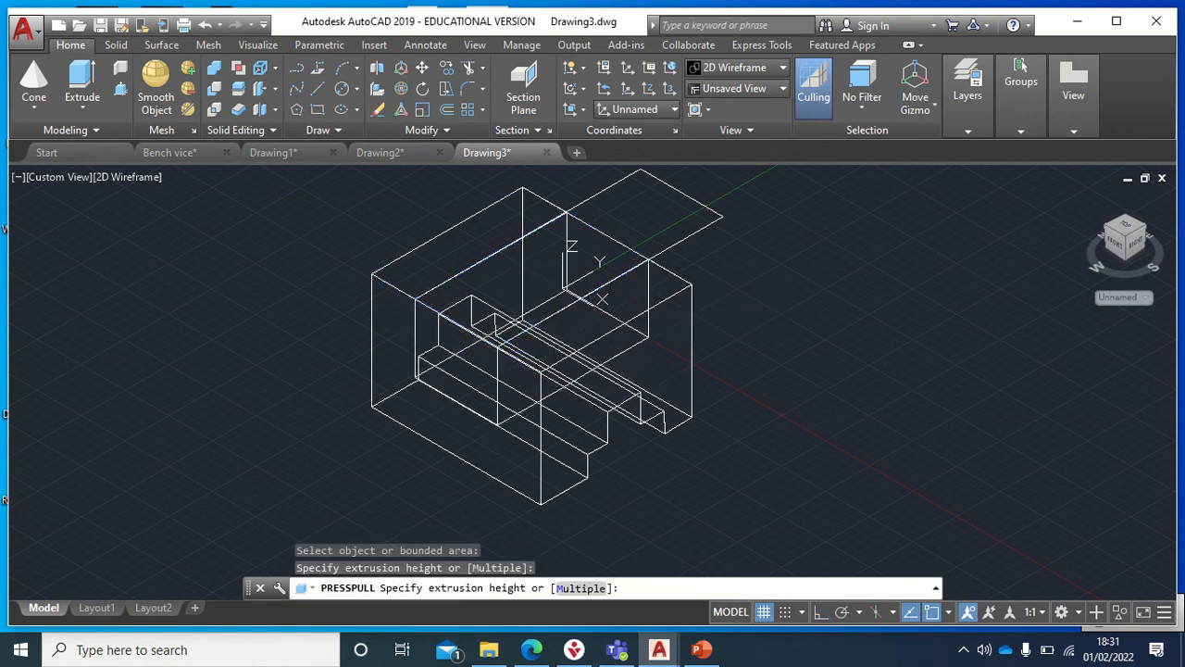
pyautogui.click(764, 431)
pyautogui.press('Return')
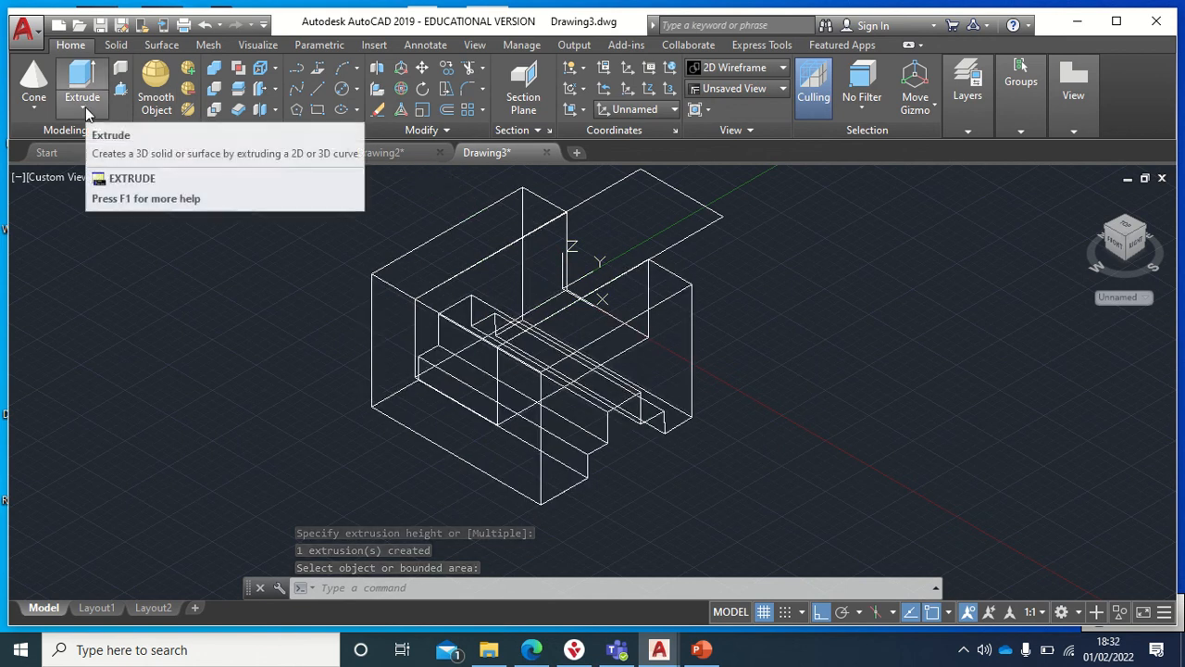
pyautogui.click(146, 179)
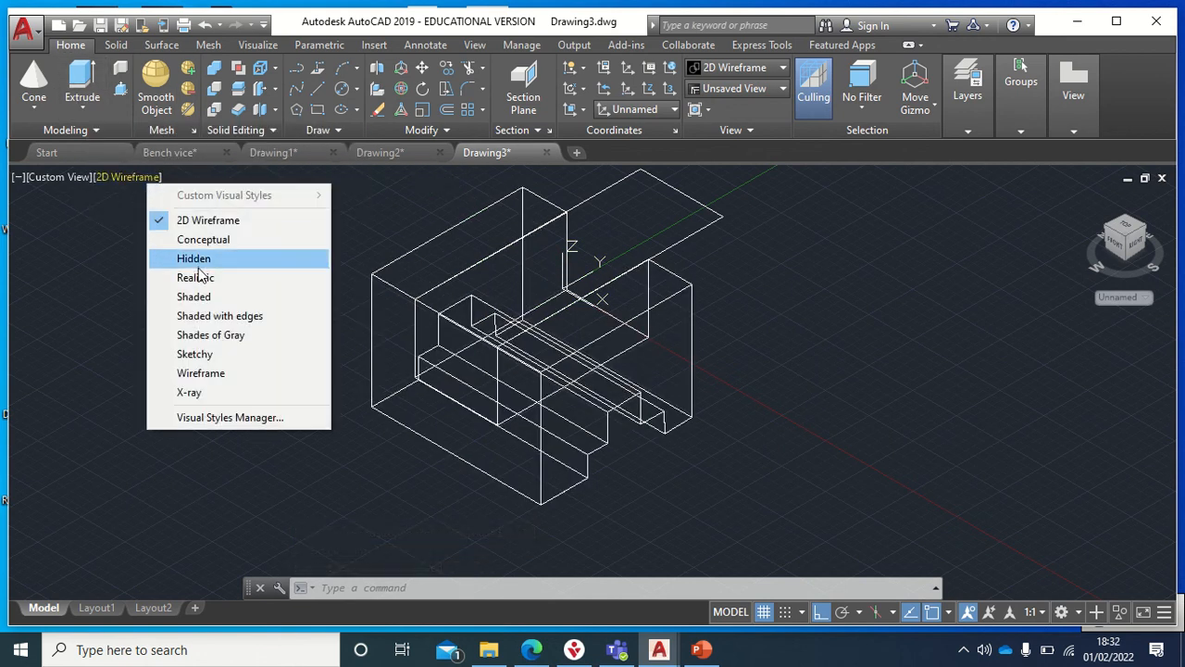
pyautogui.click(195, 296)
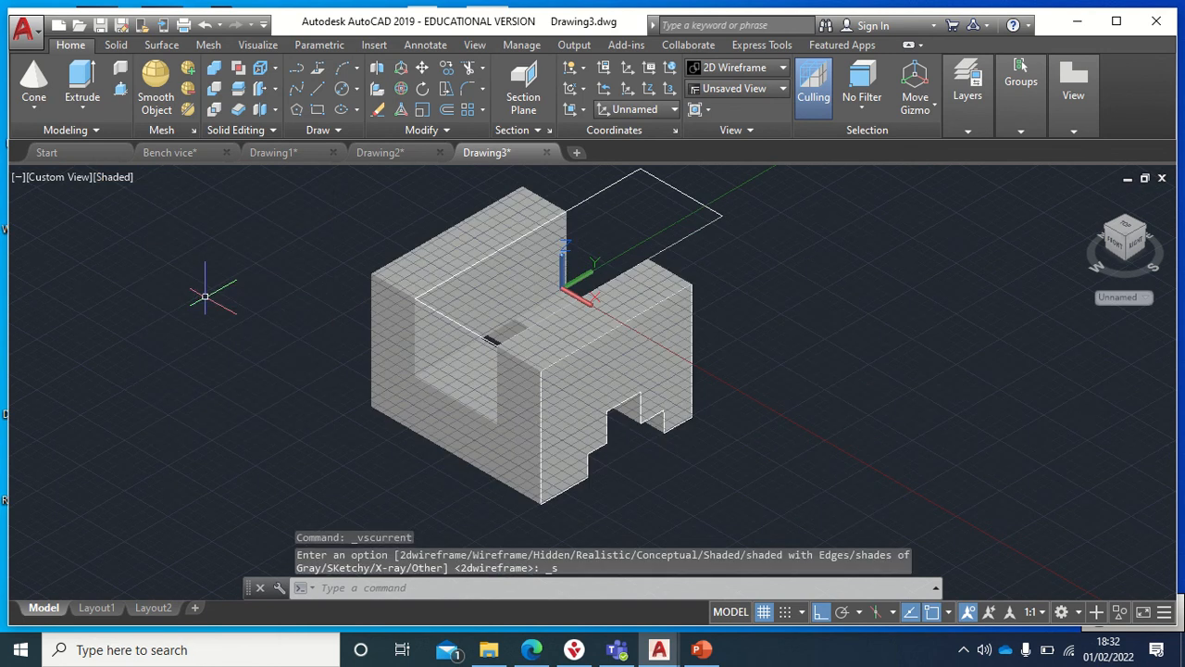